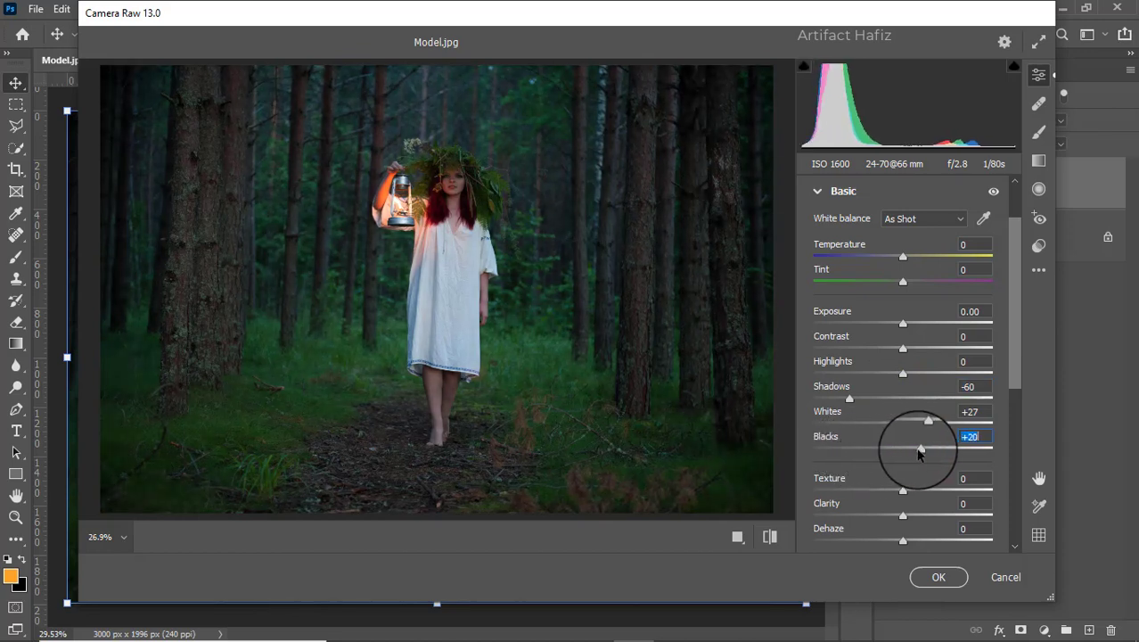
# Lower the shadows to -100 and reduce the exposure slightly below zero
pyautogui.moveTo(851, 398); pyautogui.dragTo(722, 398)
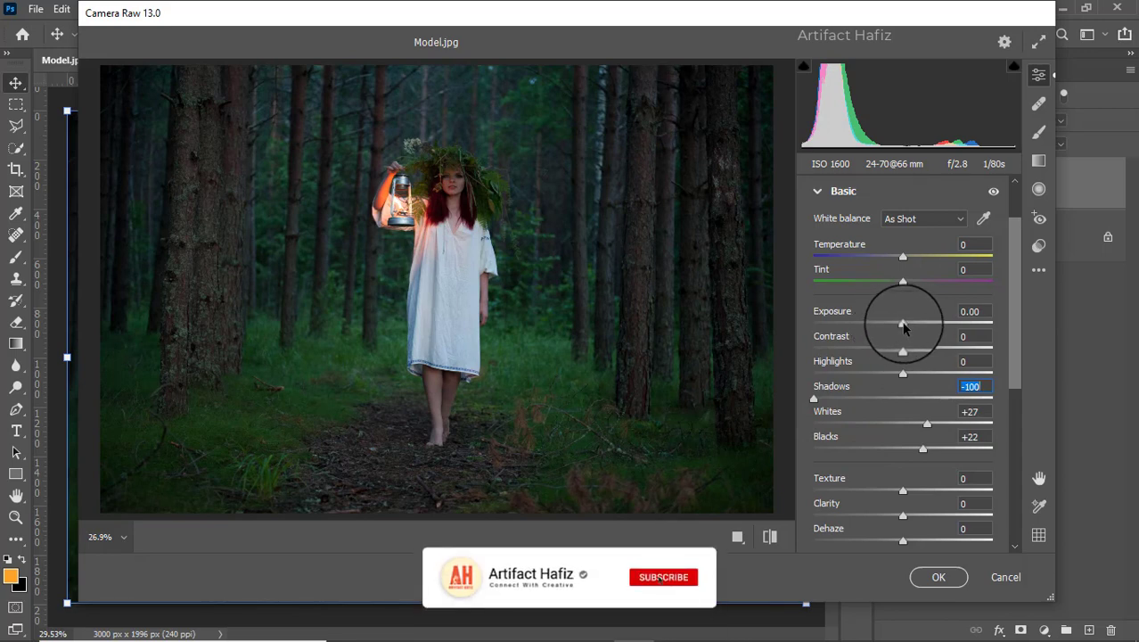
pyautogui.moveTo(902, 324); pyautogui.dragTo(899, 326)
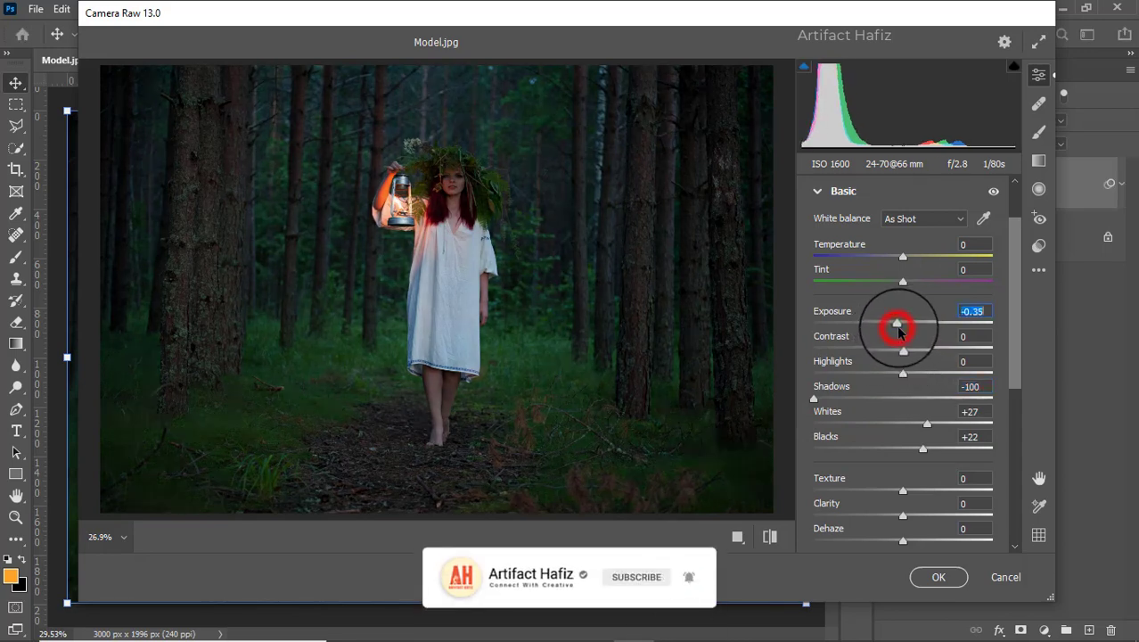
pyautogui.moveTo(899, 328); pyautogui.dragTo(901, 330)
# Set the highlights to -14, the texture to -2 and the clarity to +4
pyautogui.scroll(-4, 905, 328)
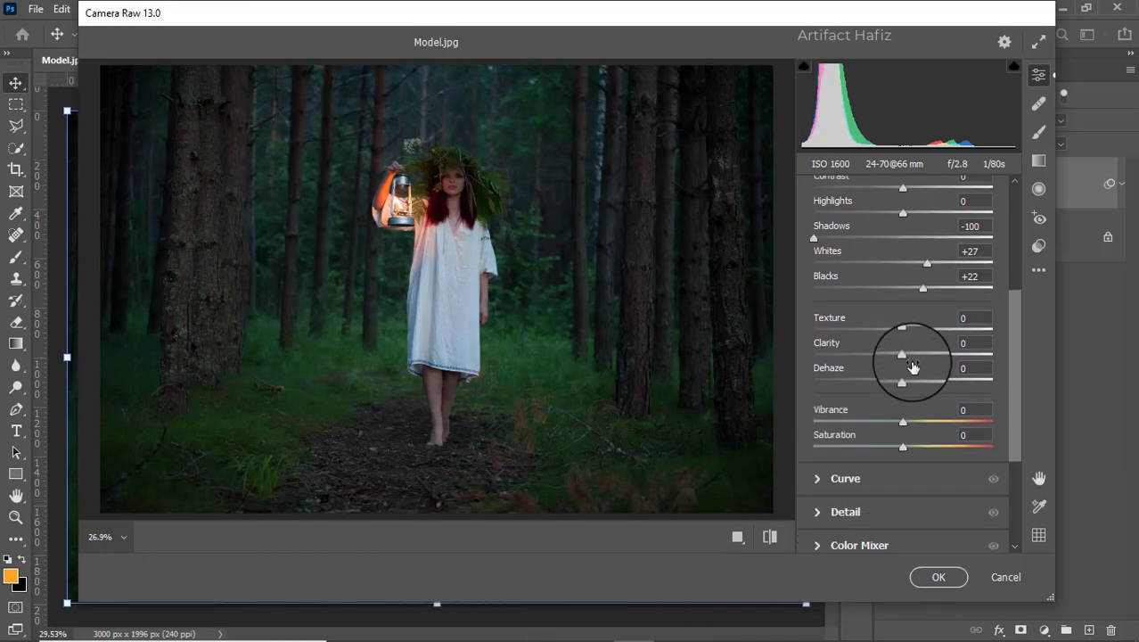
pyautogui.moveTo(903, 214)
pyautogui.mouseDown()
pyautogui.moveTo(928, 214)
pyautogui.moveTo(844, 215)
pyautogui.moveTo(891, 214)
pyautogui.mouseUp()
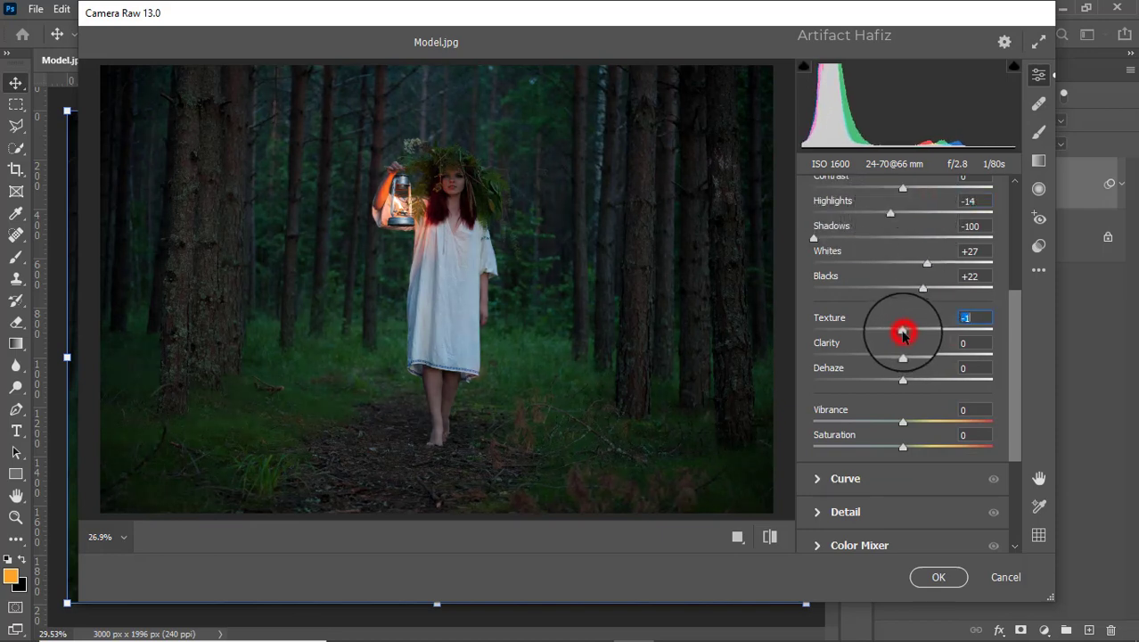
pyautogui.moveTo(903, 331); pyautogui.dragTo(900, 331)
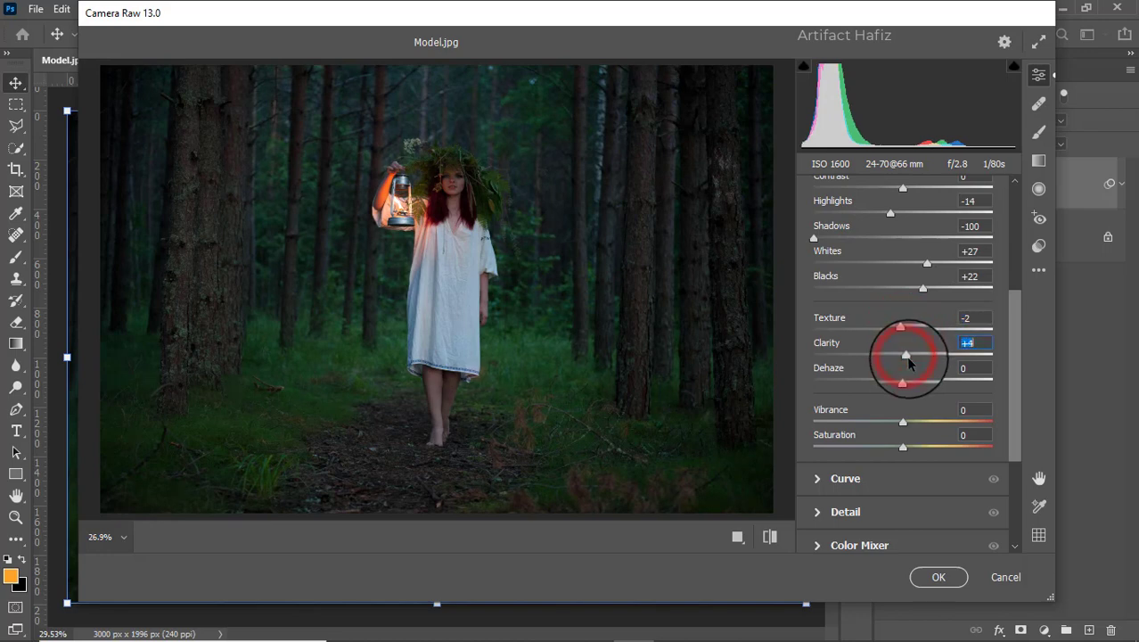
# Shape the point curve into a gentle S, with a slightly lowered shadow point and a highlight point at input 191, output 198
pyautogui.scroll(-3, 906, 359)
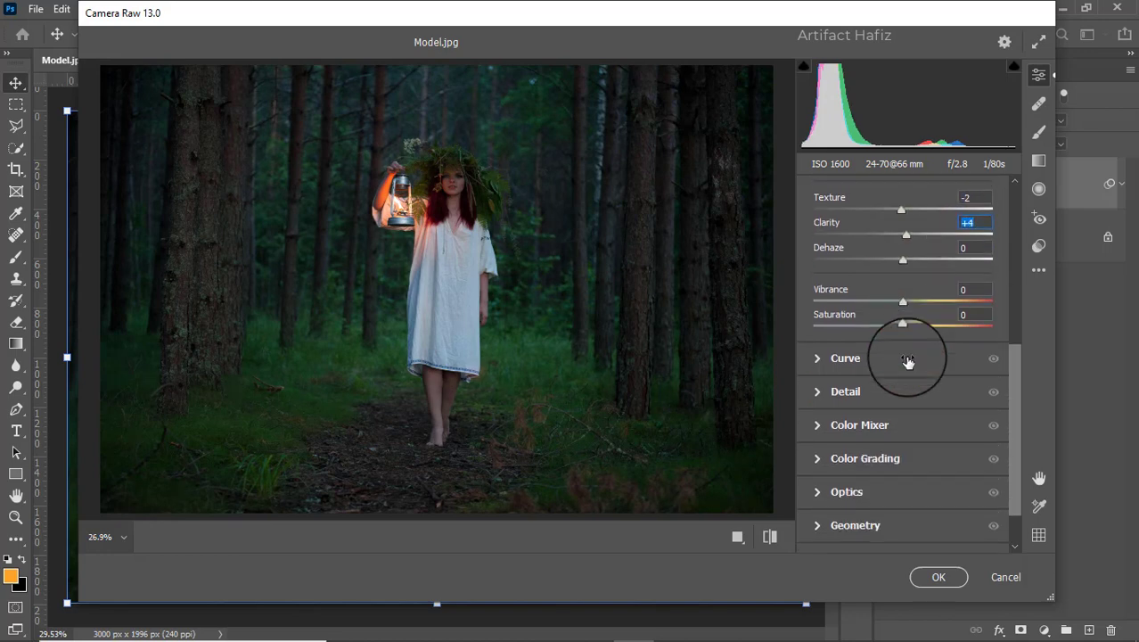
pyautogui.click(822, 360)
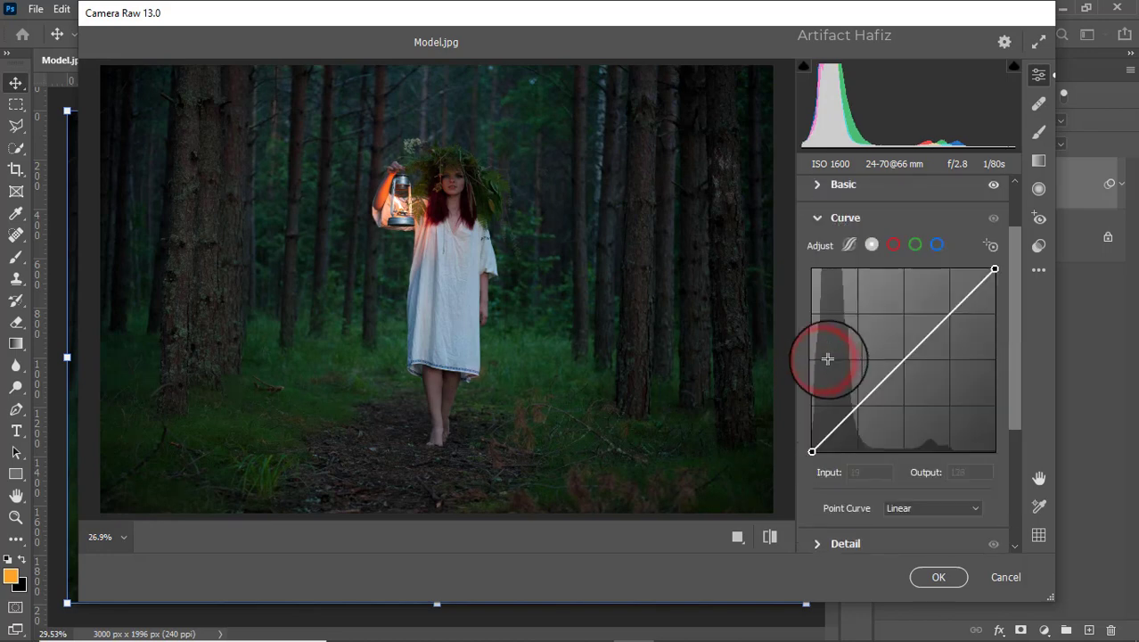
pyautogui.click(859, 408)
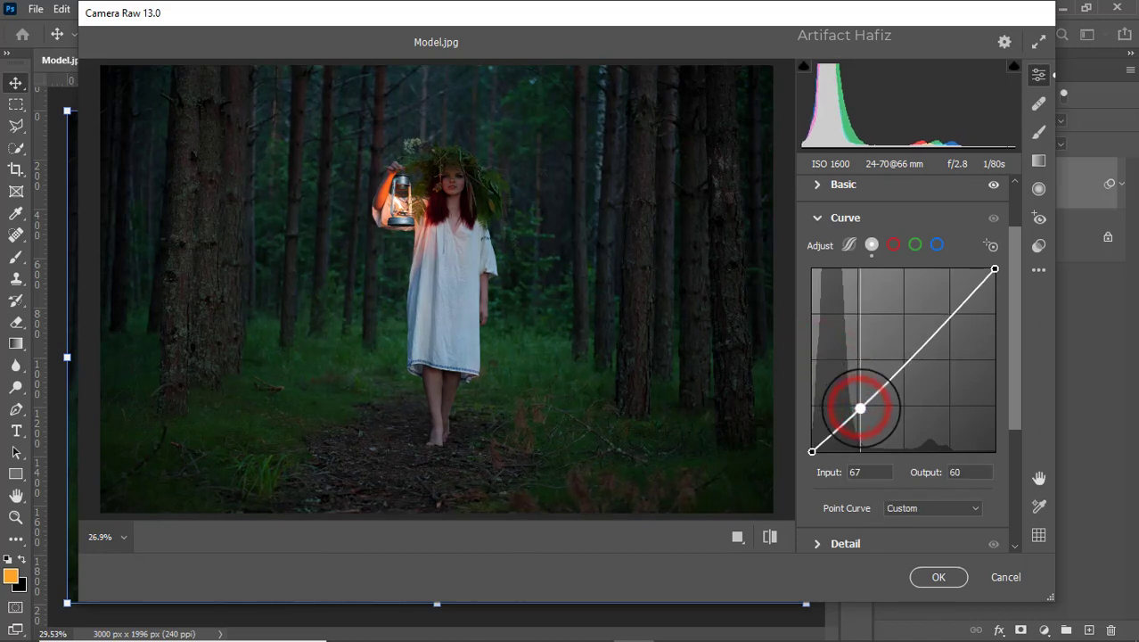
pyautogui.click(951, 314)
pyautogui.moveTo(951, 315); pyautogui.dragTo(949, 309)
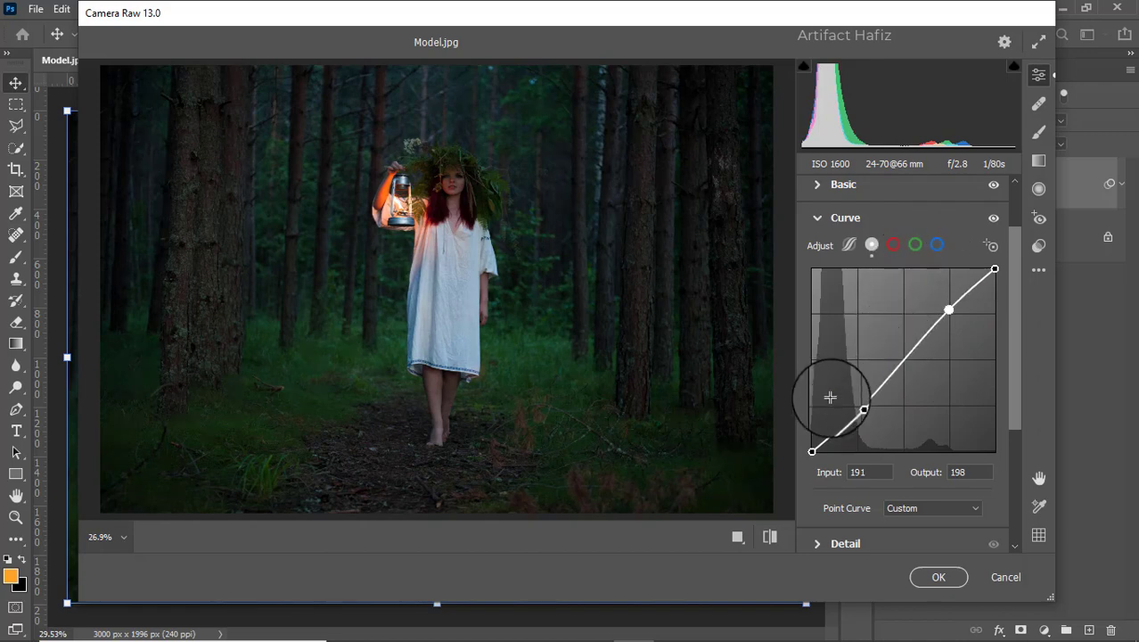
# Set the noise reduction to 10 and the sharpening to 8 in the Detail settings
pyautogui.scroll(-1, 836, 408)
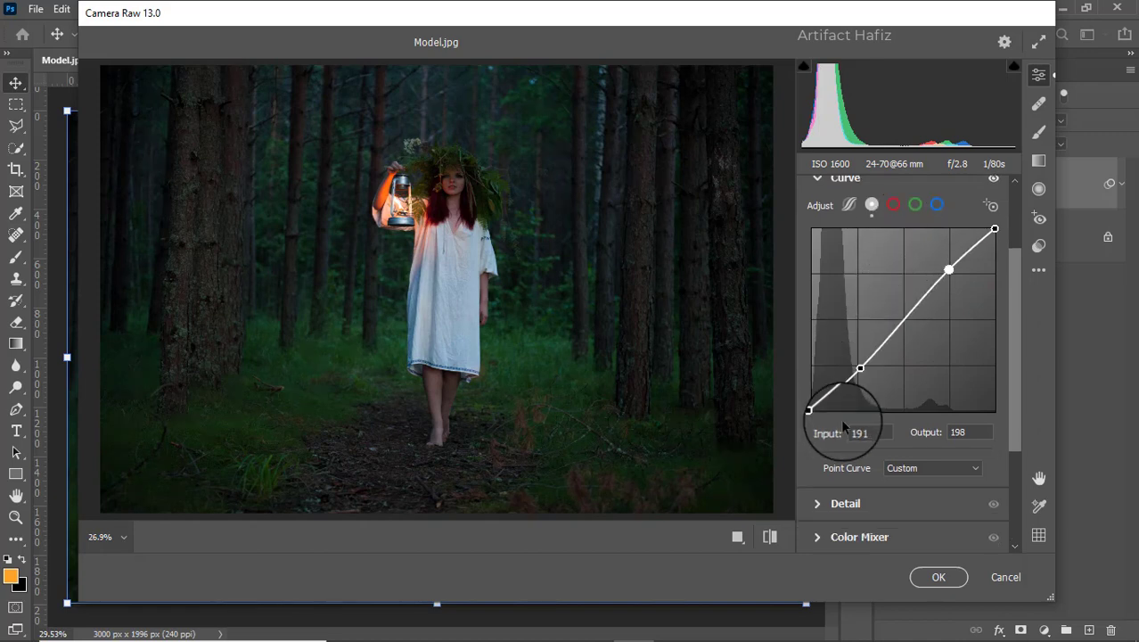
pyautogui.scroll(-1, 838, 423)
pyautogui.click(816, 472)
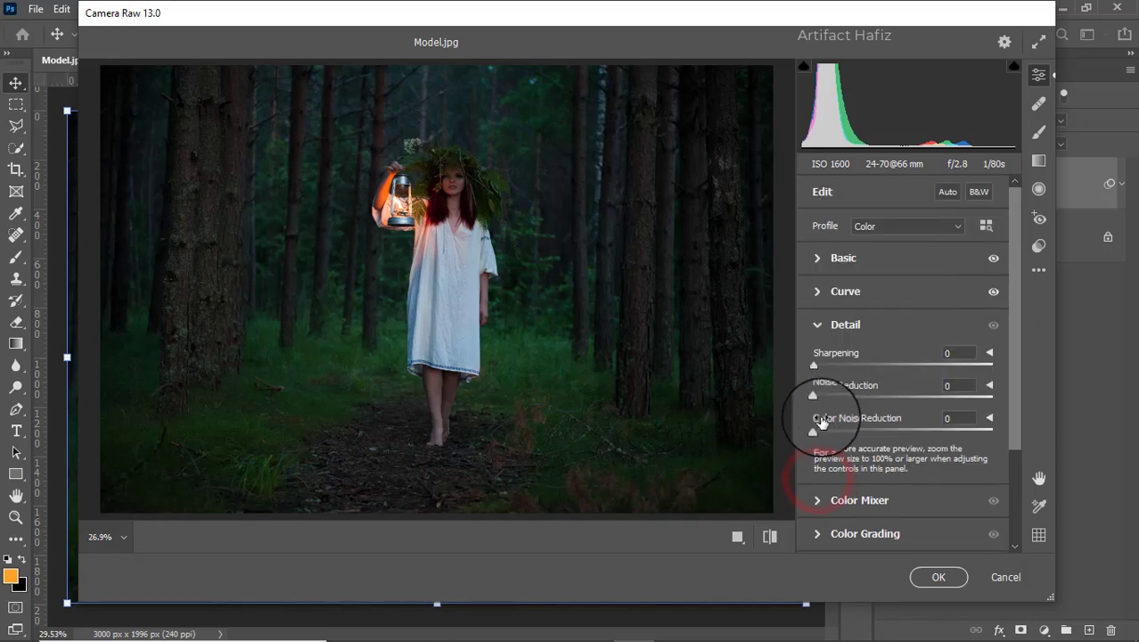
pyautogui.moveTo(815, 396); pyautogui.dragTo(826, 401)
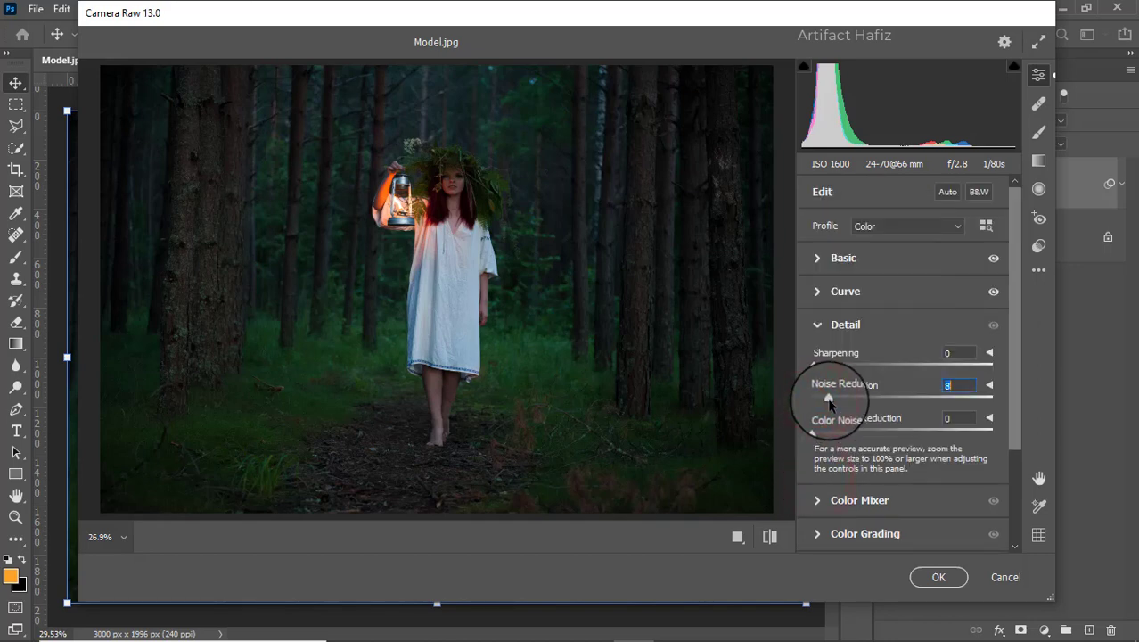
pyautogui.moveTo(814, 365); pyautogui.dragTo(822, 368)
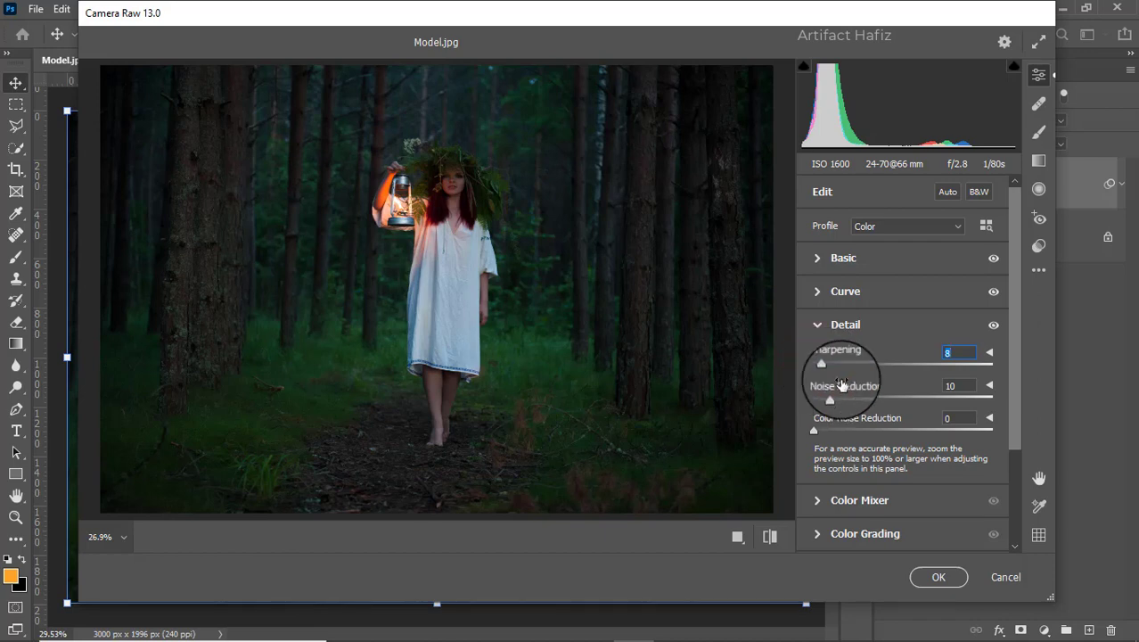
# Adjust the Color Mixer saturation: Reds +7, Oranges +8, Yellows -31, Greens -68, Aquas -30 and Blues -40
pyautogui.scroll(-3, 855, 379)
pyautogui.click(820, 369)
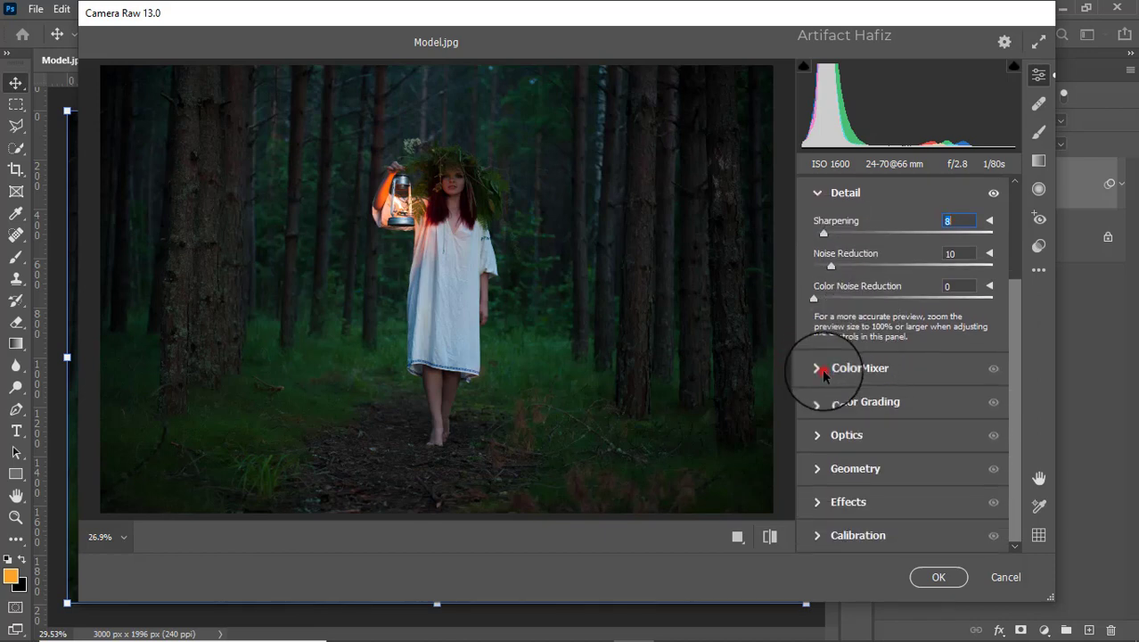
pyautogui.click(866, 278)
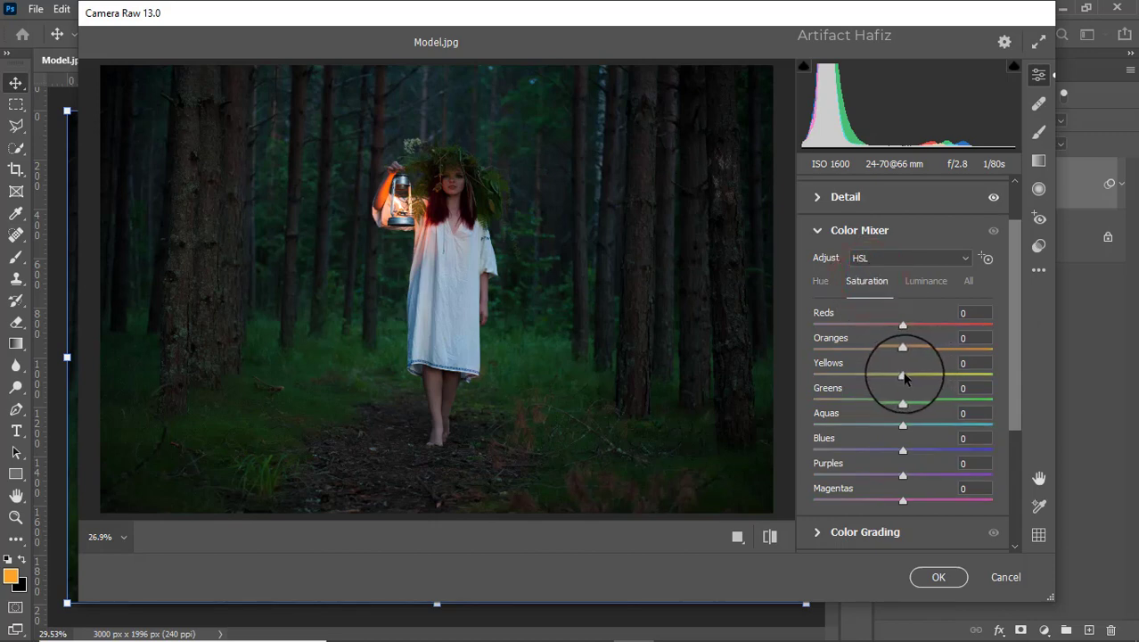
pyautogui.moveTo(903, 375); pyautogui.dragTo(992, 375)
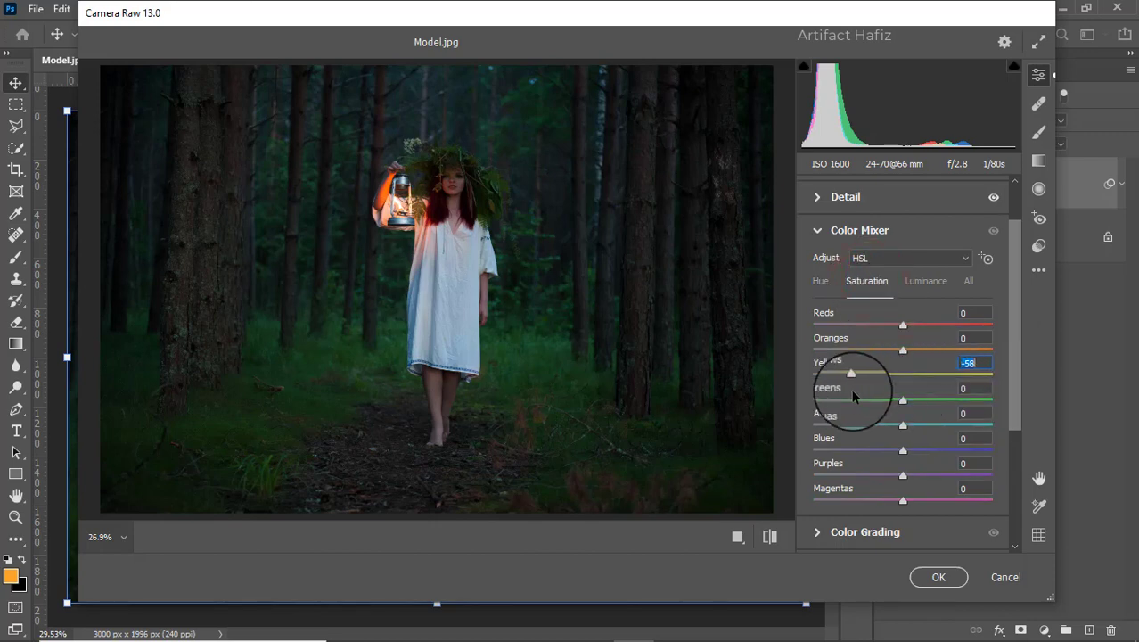
pyautogui.click(892, 376)
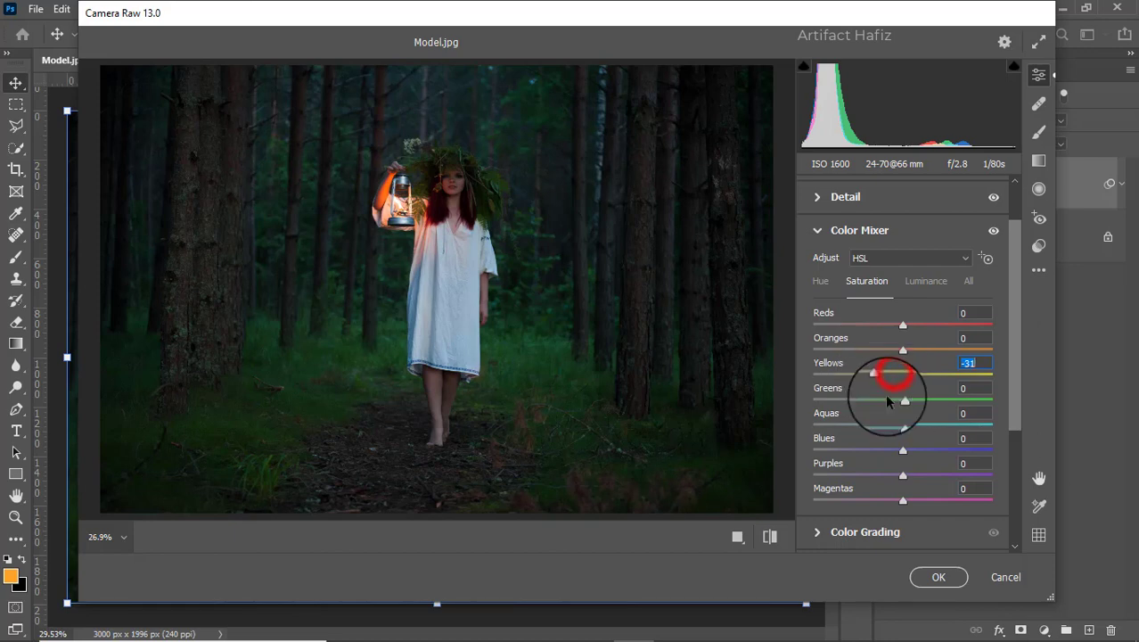
pyautogui.moveTo(903, 400); pyautogui.dragTo(843, 401)
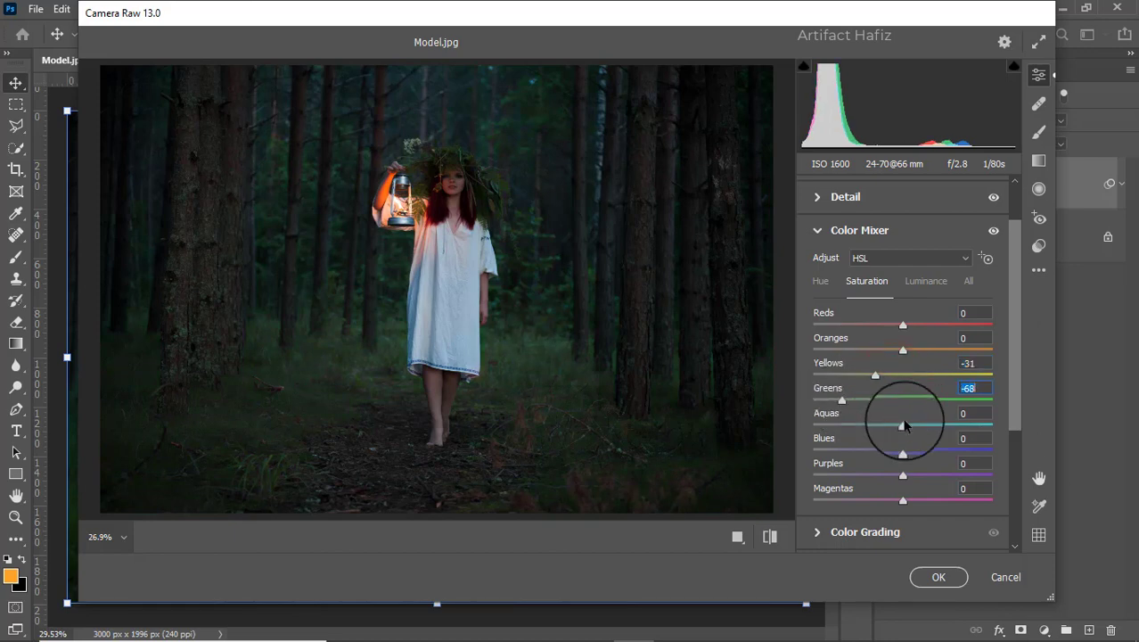
pyautogui.moveTo(903, 425); pyautogui.dragTo(867, 451)
pyautogui.moveTo(906, 353); pyautogui.dragTo(908, 337)
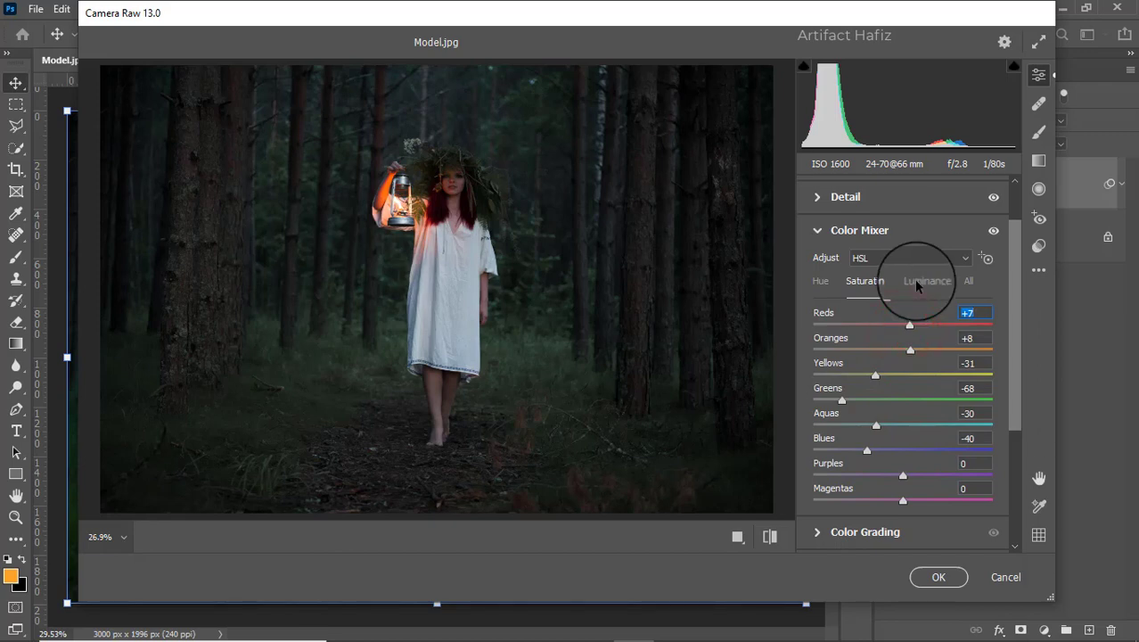
# Set the Color Mixer luminance to Oranges +14, Yellows -21 and Greens -41
pyautogui.click(916, 281)
pyautogui.moveTo(903, 349); pyautogui.dragTo(866, 441)
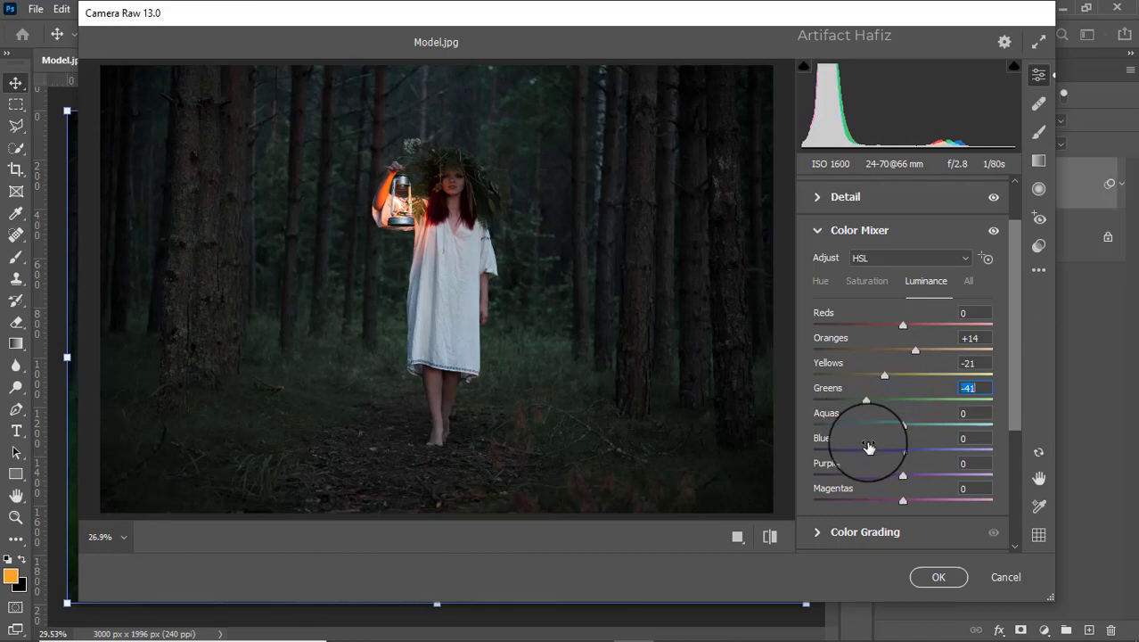
# Tint the midtones yellow-green in Color Grading, with hue 67 and saturation 32
pyautogui.scroll(-3, 877, 394)
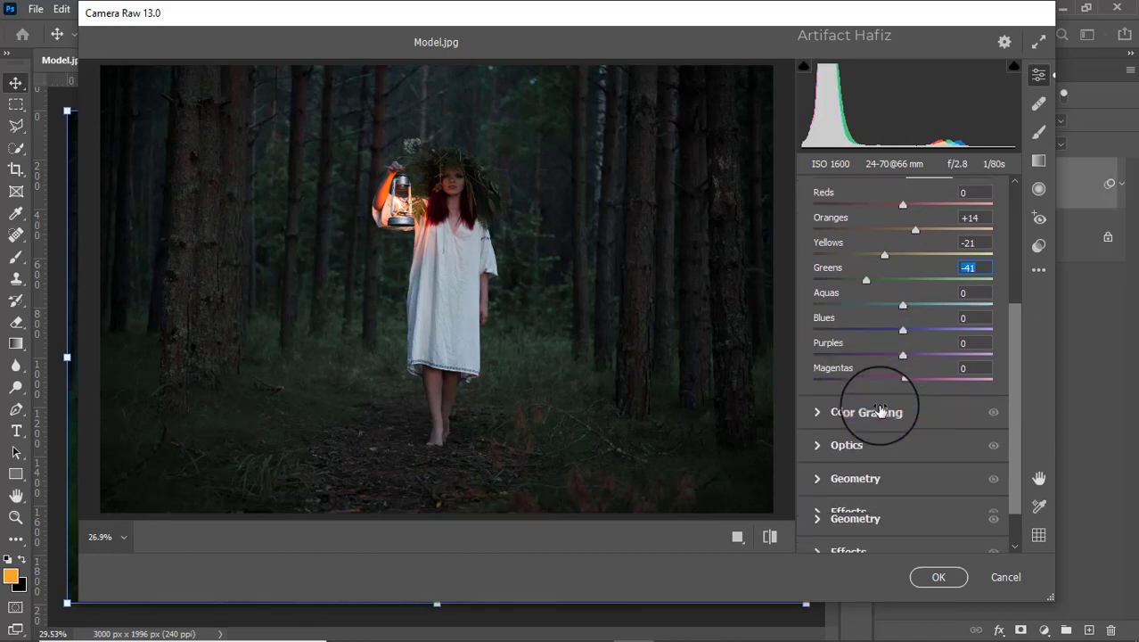
pyautogui.click(822, 412)
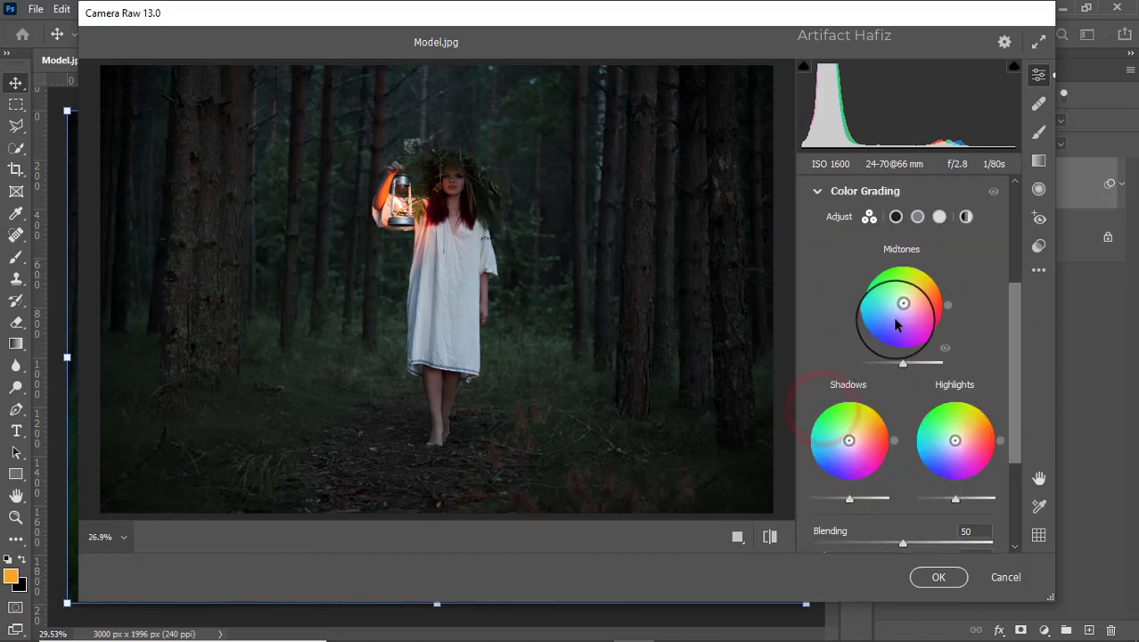
pyautogui.moveTo(905, 300); pyautogui.dragTo(941, 221)
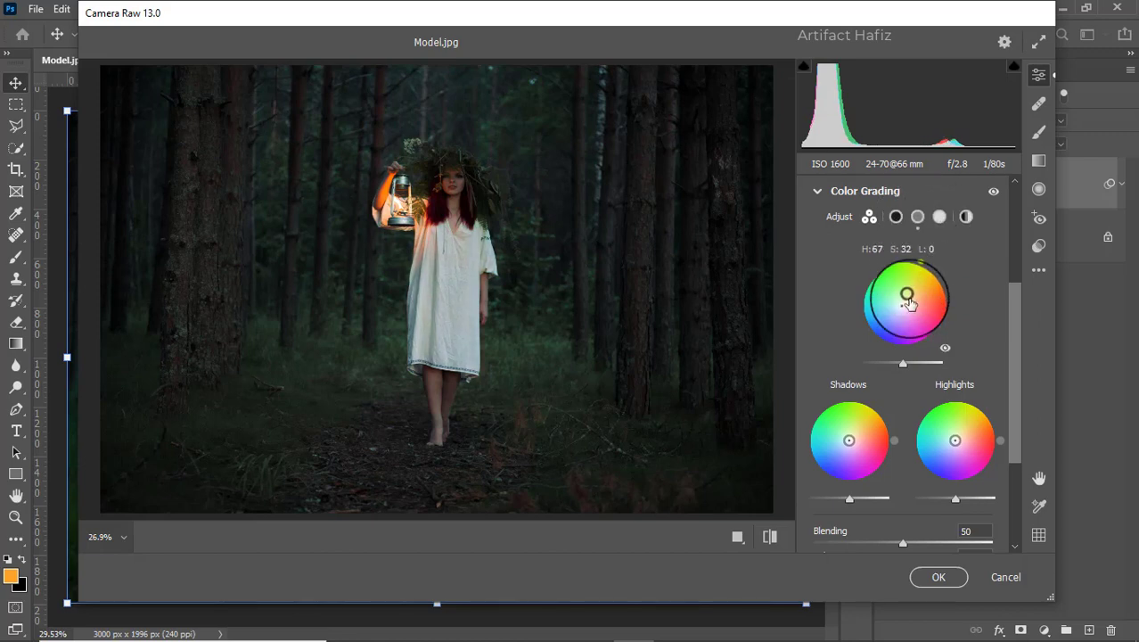
# Add a dark vignette with amount -17, midpoint 13, roundness +100 and feather 100
pyautogui.scroll(-3, 871, 402)
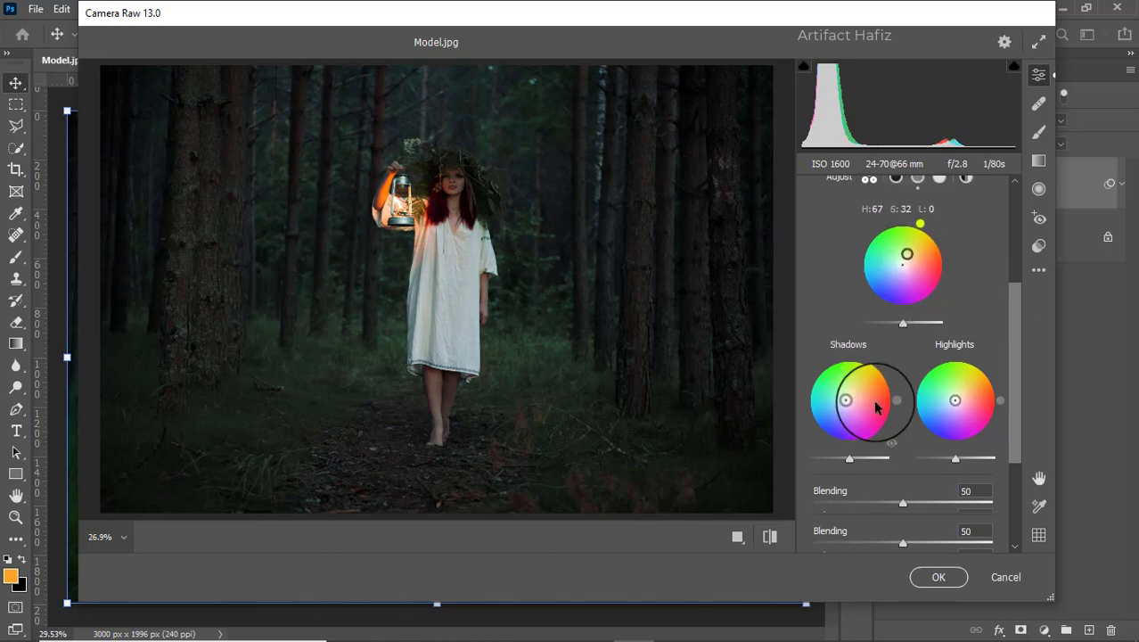
pyautogui.scroll(-1, 817, 452)
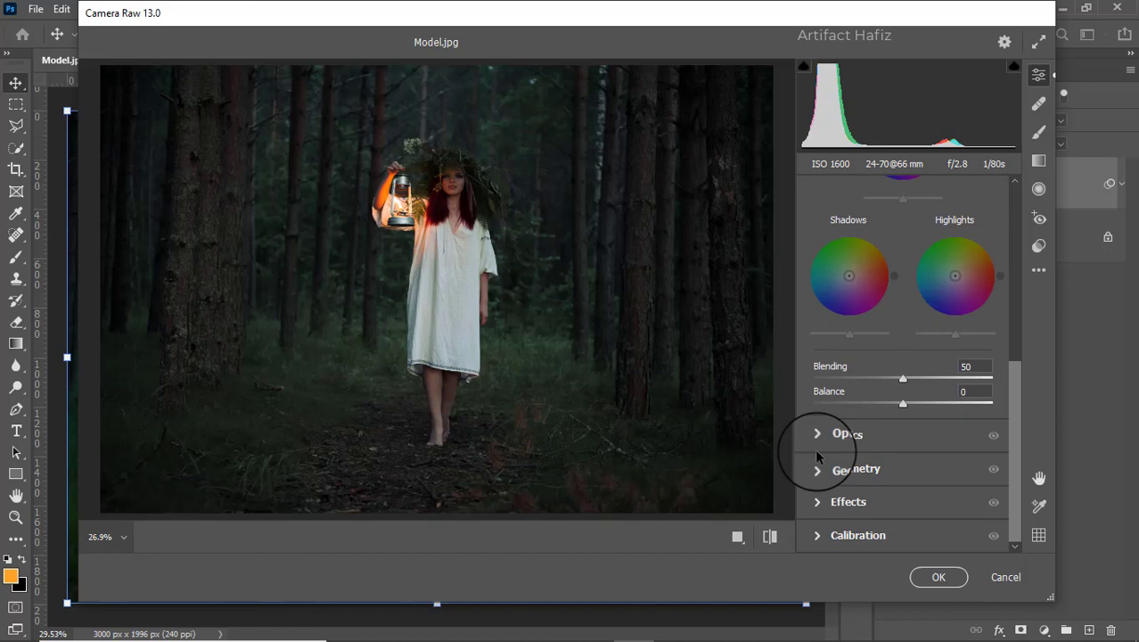
pyautogui.click(818, 502)
pyautogui.moveTo(903, 367); pyautogui.dragTo(889, 367)
pyautogui.moveTo(903, 449); pyautogui.dragTo(1004, 448)
pyautogui.moveTo(904, 481); pyautogui.dragTo(1050, 476)
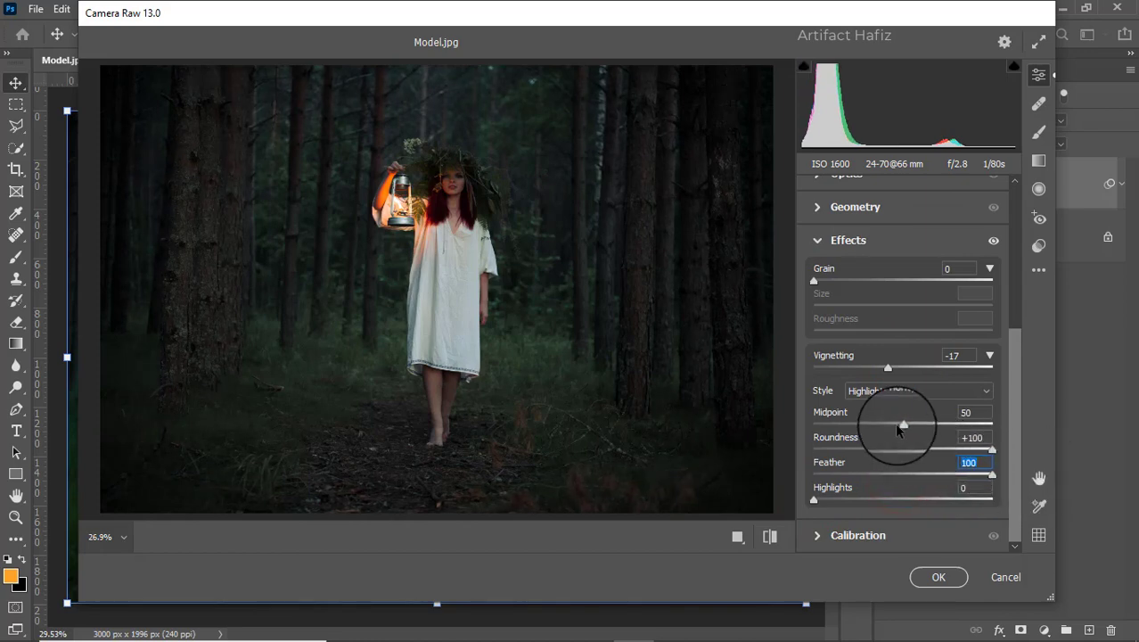
pyautogui.moveTo(901, 427); pyautogui.dragTo(836, 433)
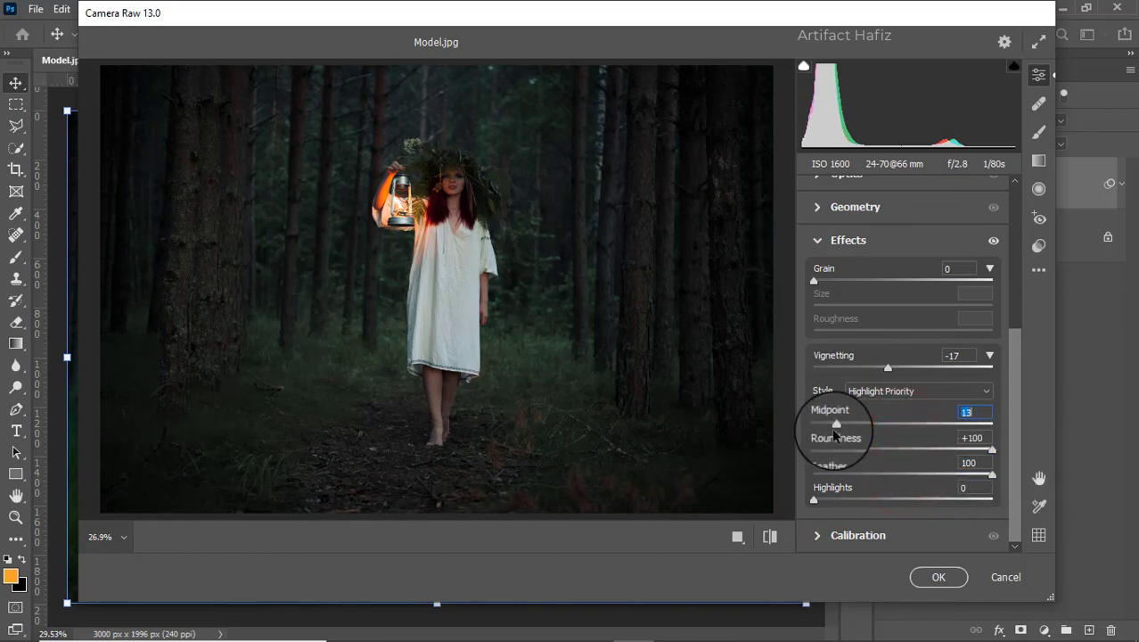
# Calibrate the red primary saturation to +2 and the green primary saturation to +4, and apply the Camera Raw filter
pyautogui.click(818, 535)
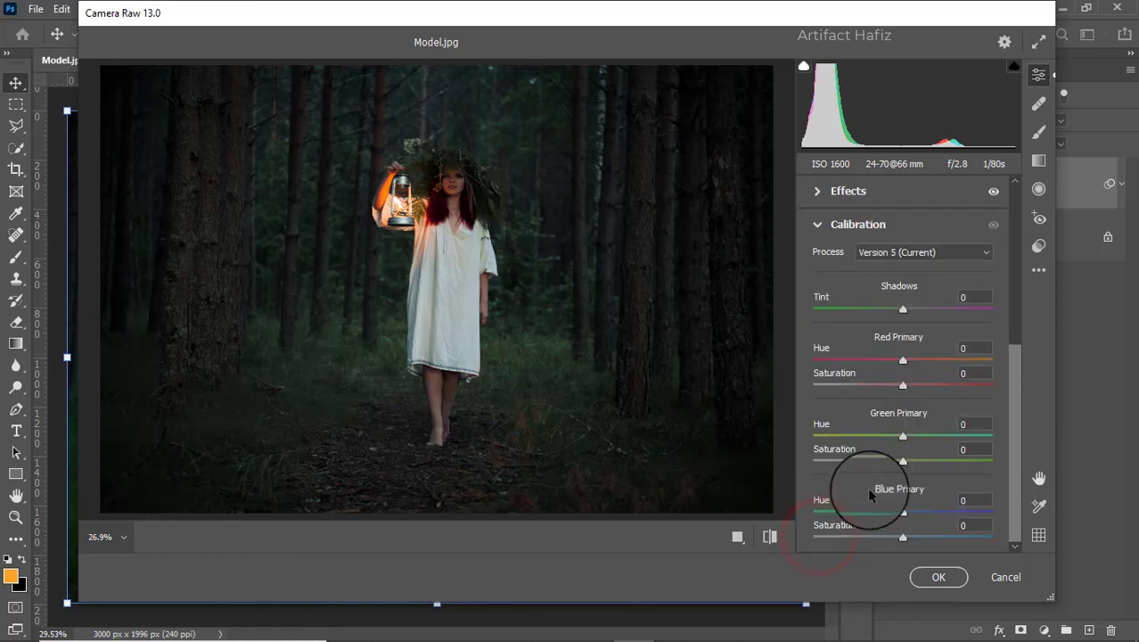
pyautogui.moveTo(904, 388); pyautogui.dragTo(906, 387)
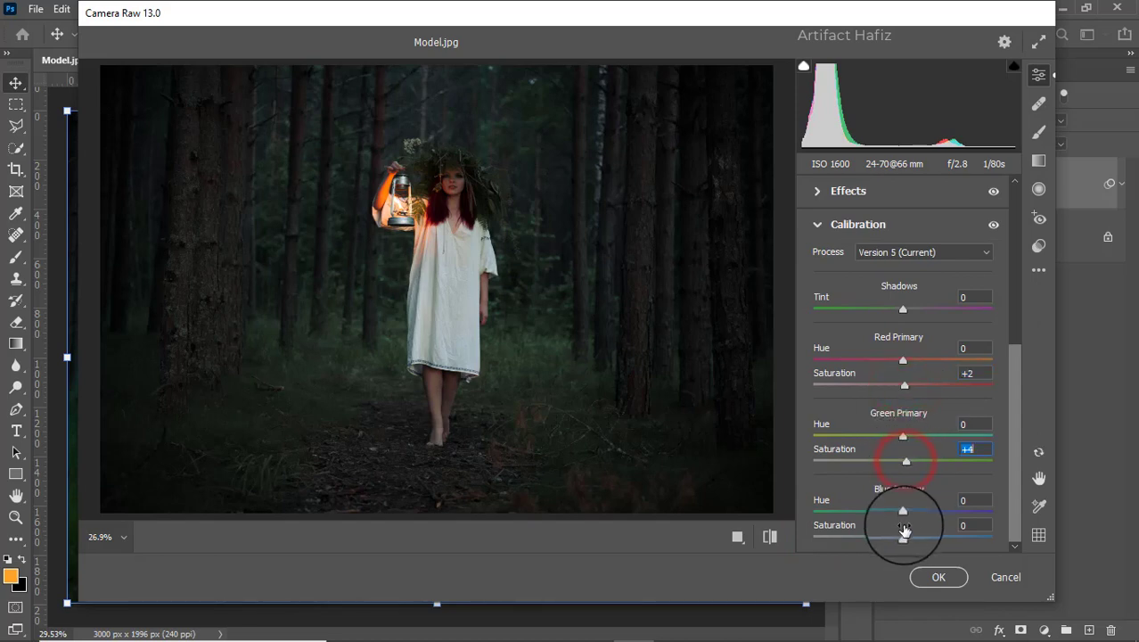
pyautogui.click(931, 575)
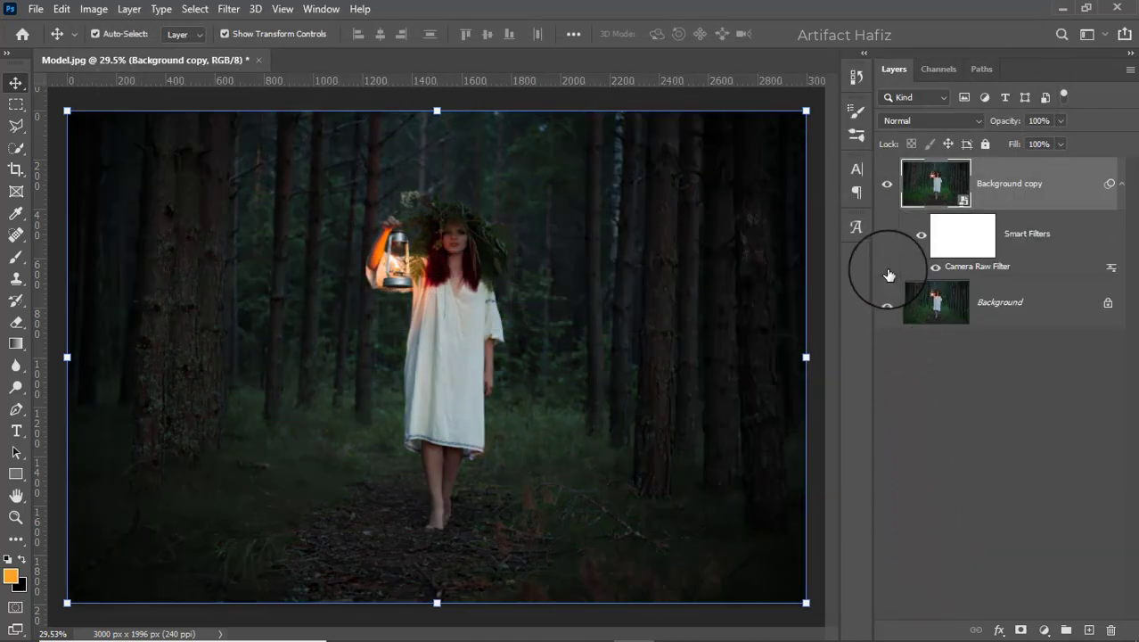
# Compare the image with and without the Background copy layer, and stamp all visible layers into a new layer on top
pyautogui.click(887, 184)
pyautogui.click(887, 183)
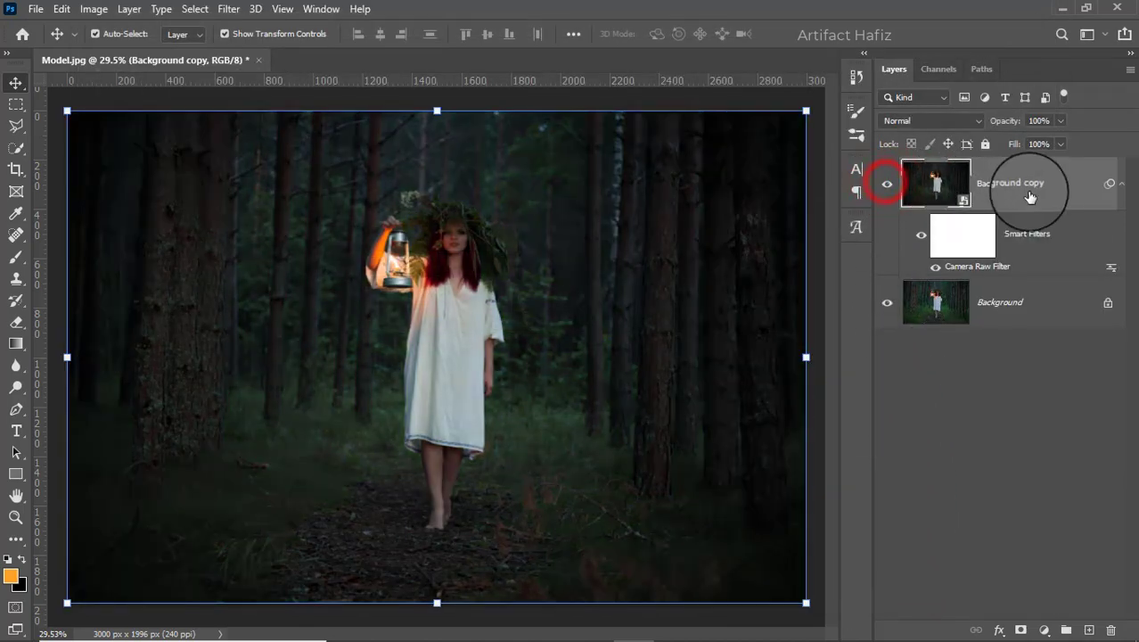
pyautogui.click(1036, 188)
pyautogui.hotkey('ctrl', 'alt', 'shift', 'e')
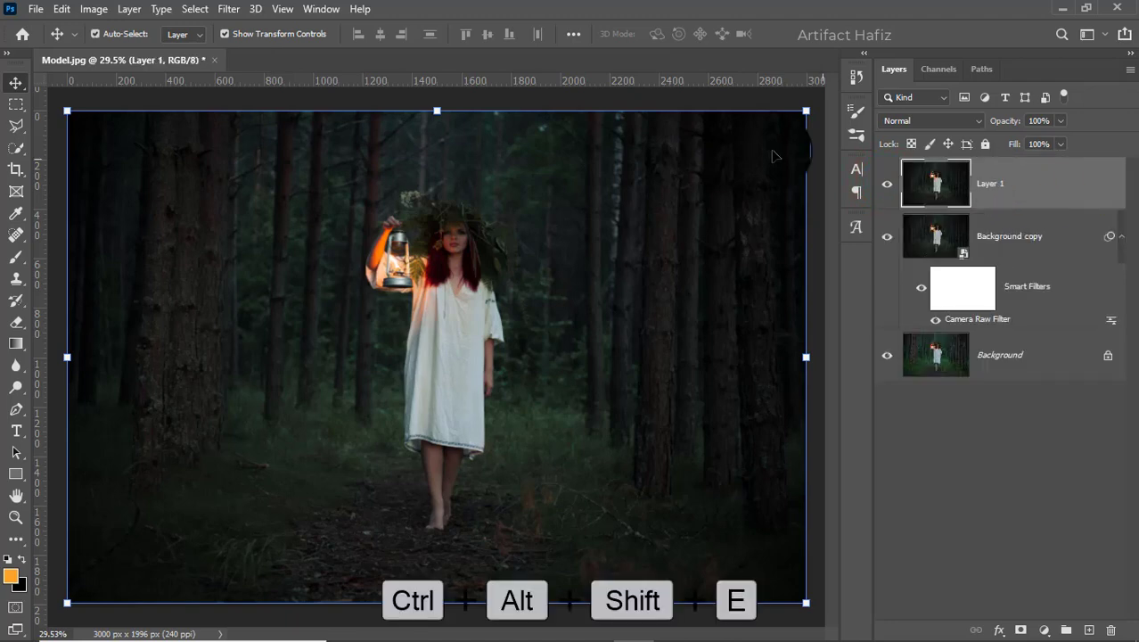
# Open the Lighting Effects render filter on Layer 1 and move the point light onto the woman at the image centre
pyautogui.click(1017, 182)
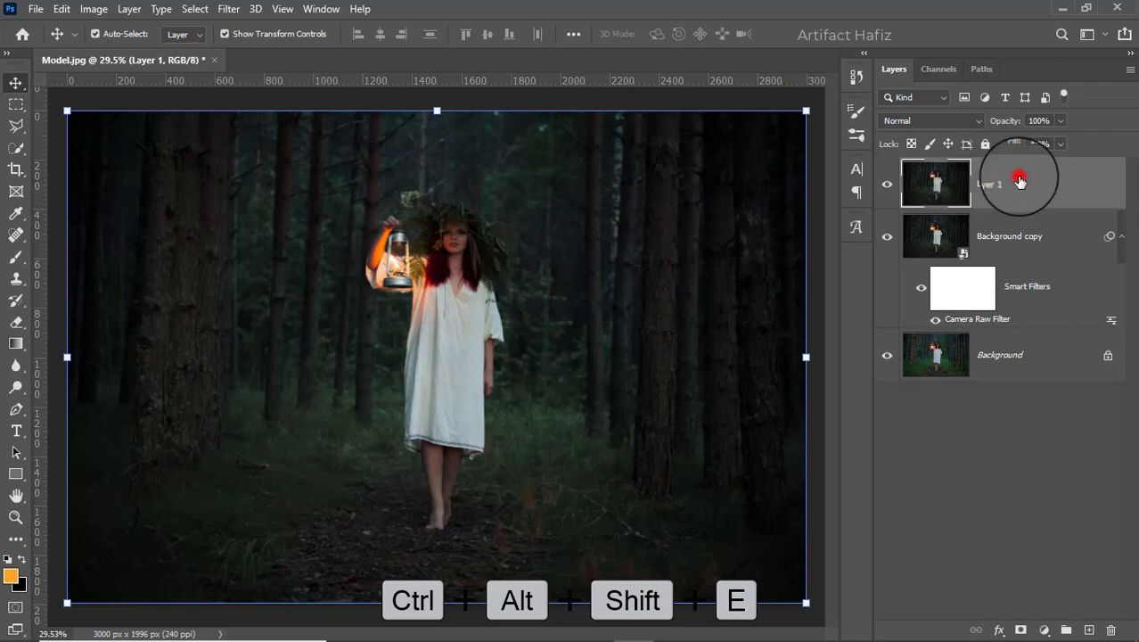
pyautogui.click(228, 9)
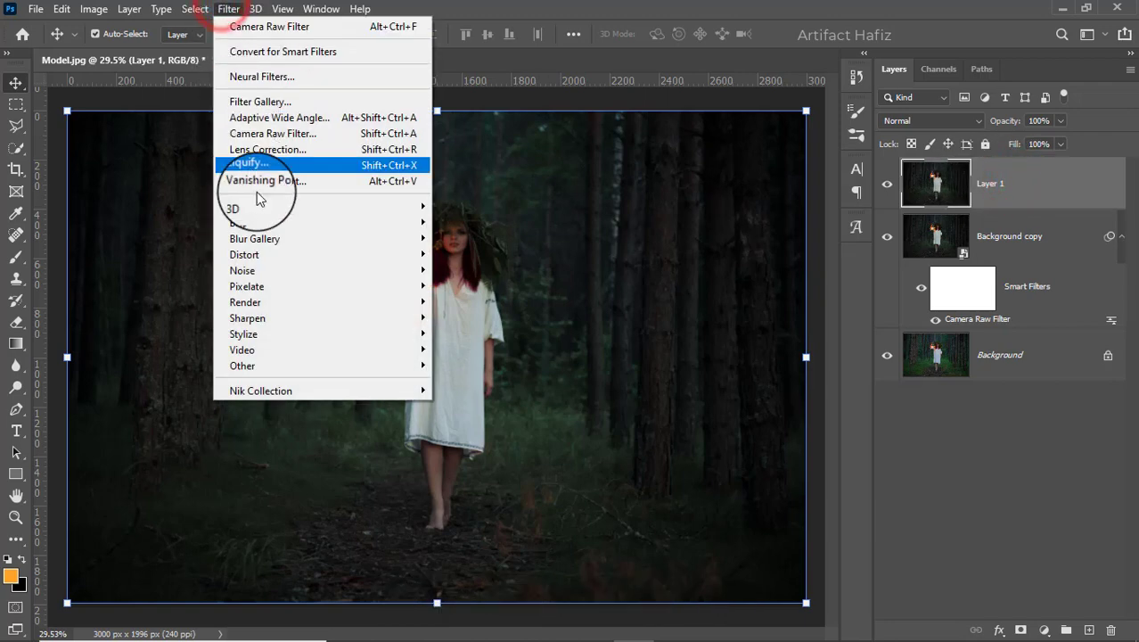
pyautogui.moveTo(387, 307)
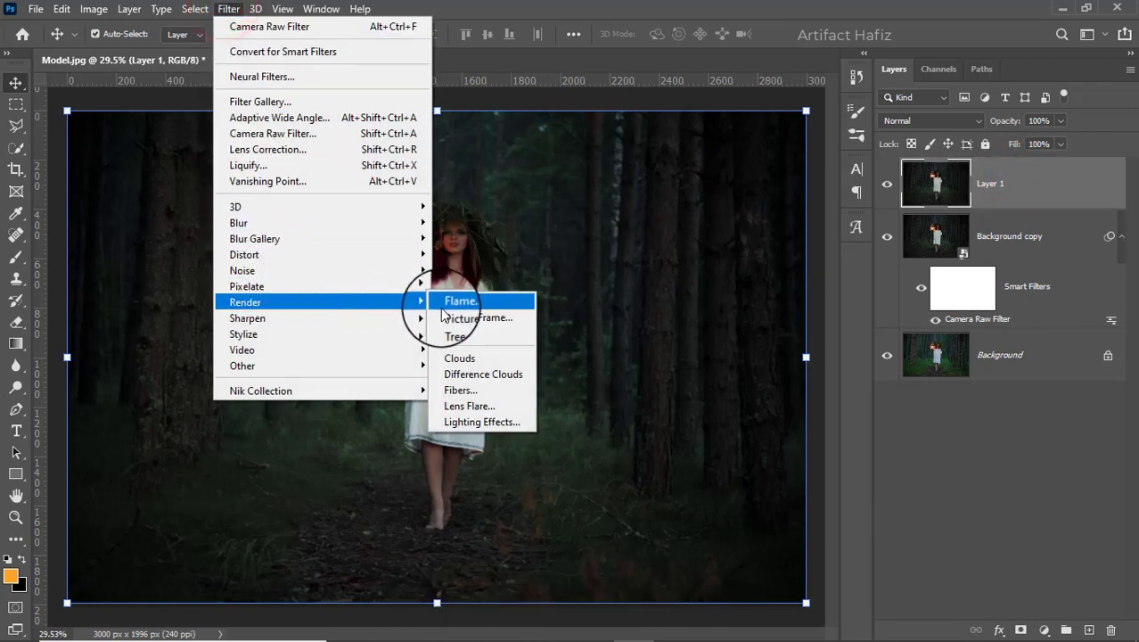
pyautogui.click(471, 422)
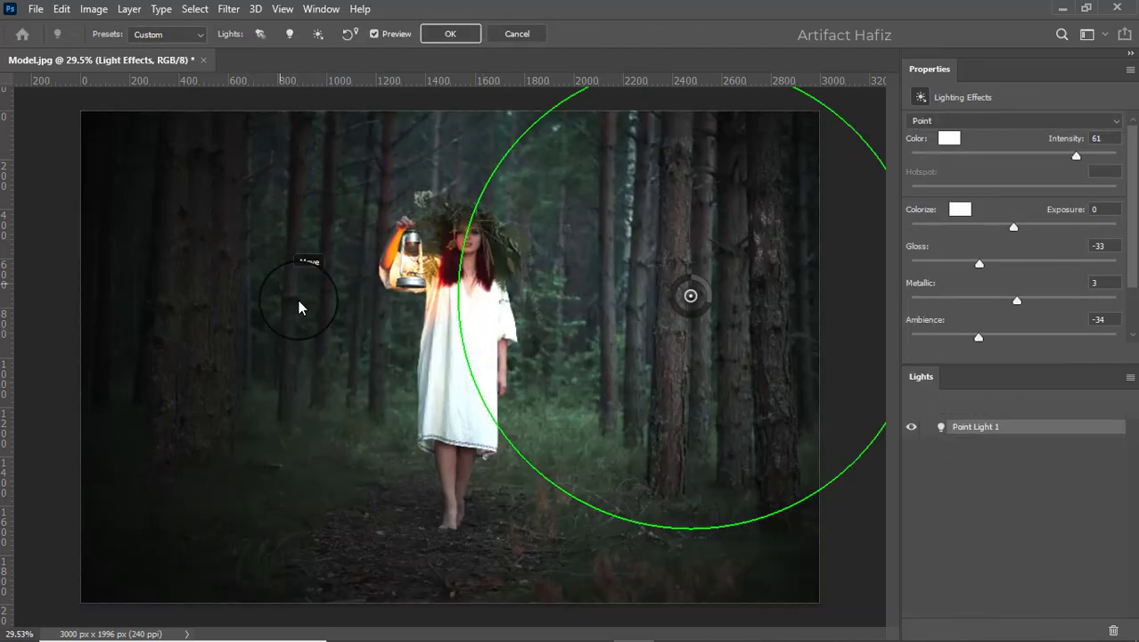
pyautogui.moveTo(691, 298); pyautogui.dragTo(448, 304)
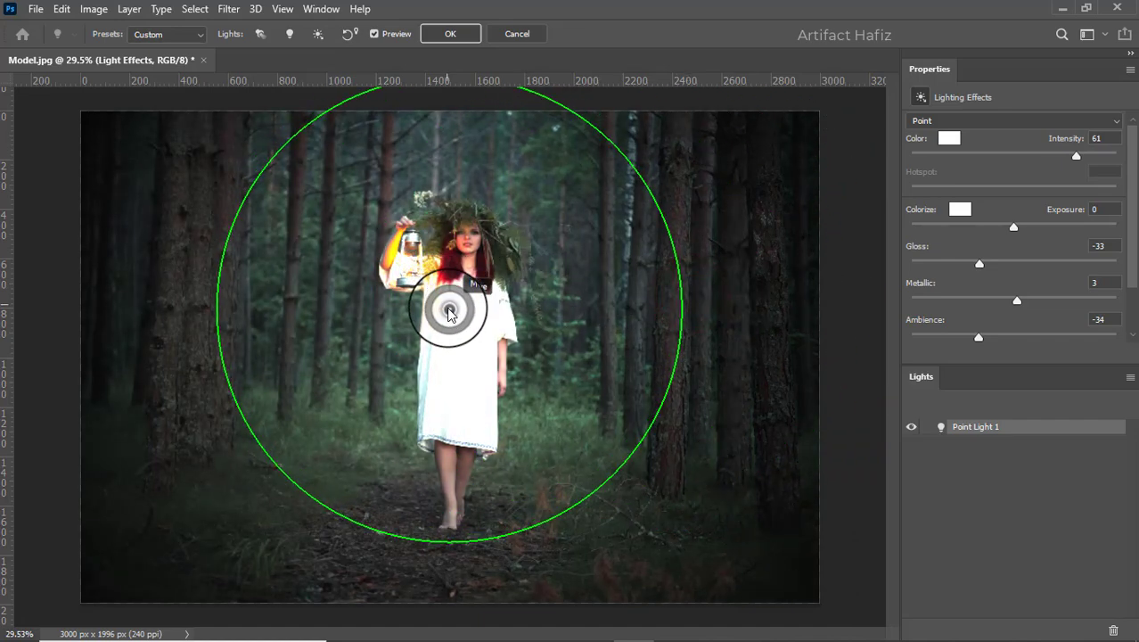
# Try the Triple Spotlight preset and the Flood Light preset in Lighting Effects
pyautogui.click(167, 34)
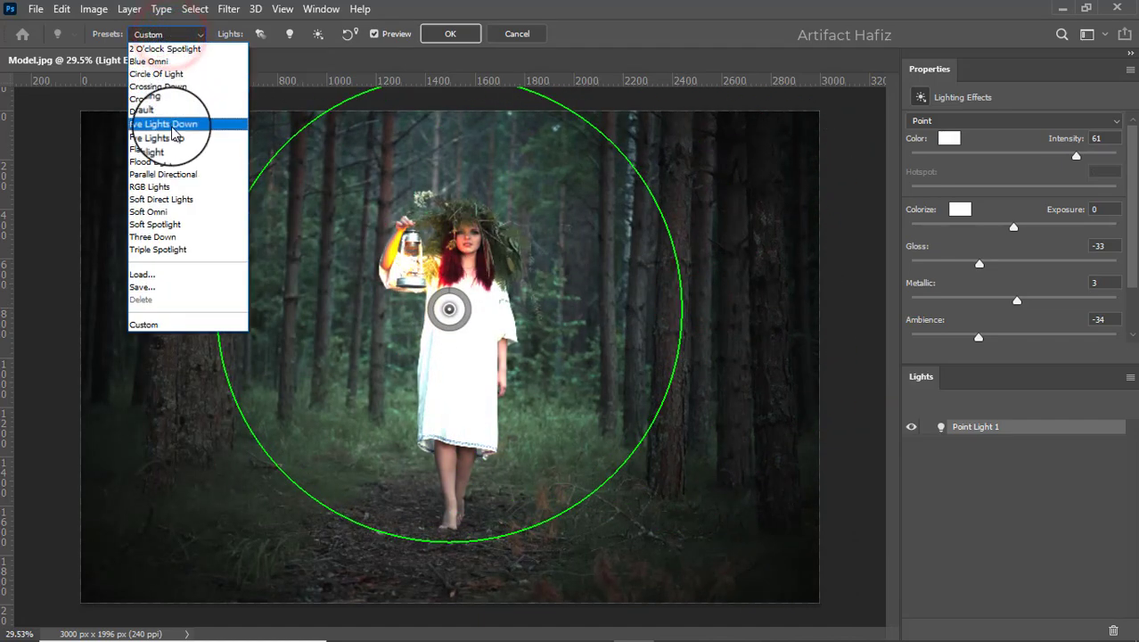
pyautogui.click(174, 252)
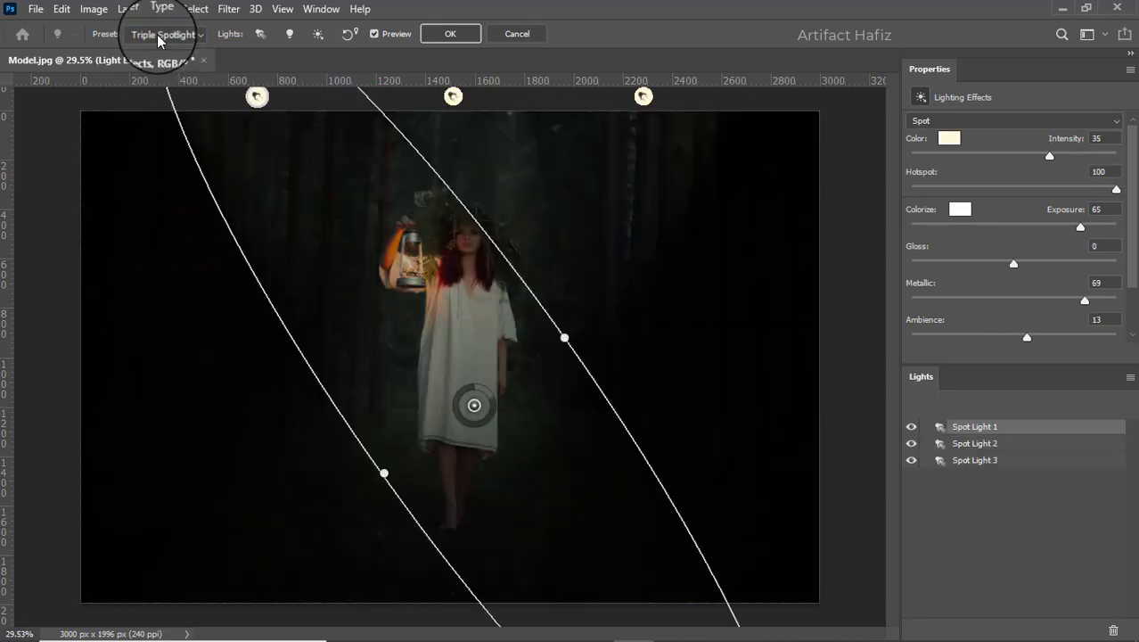
pyautogui.click(157, 34)
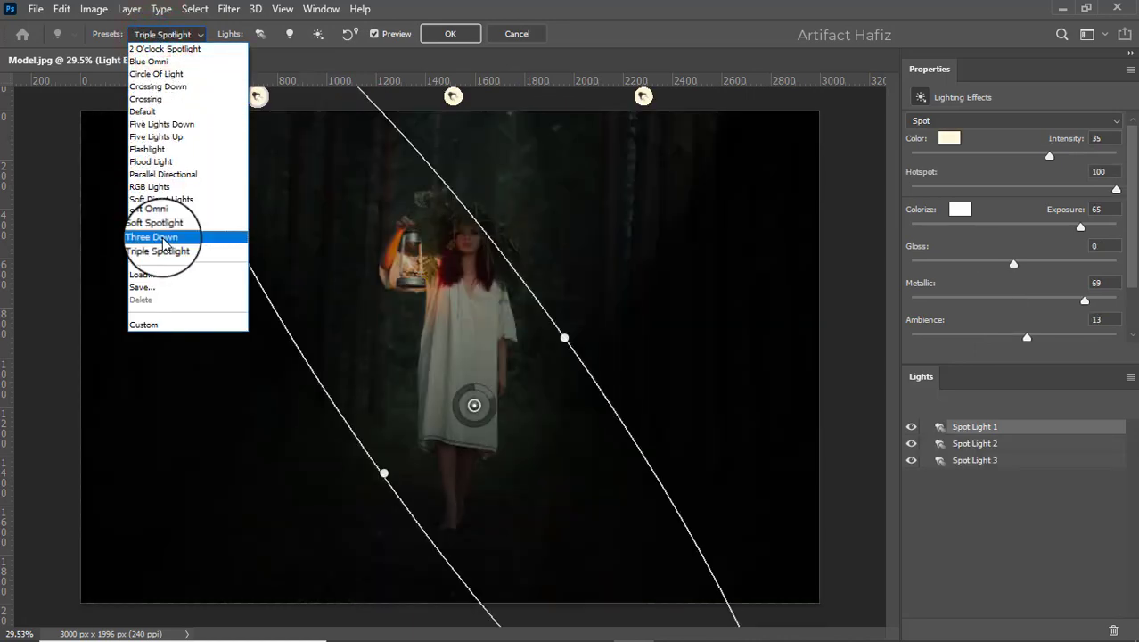
pyautogui.click(158, 160)
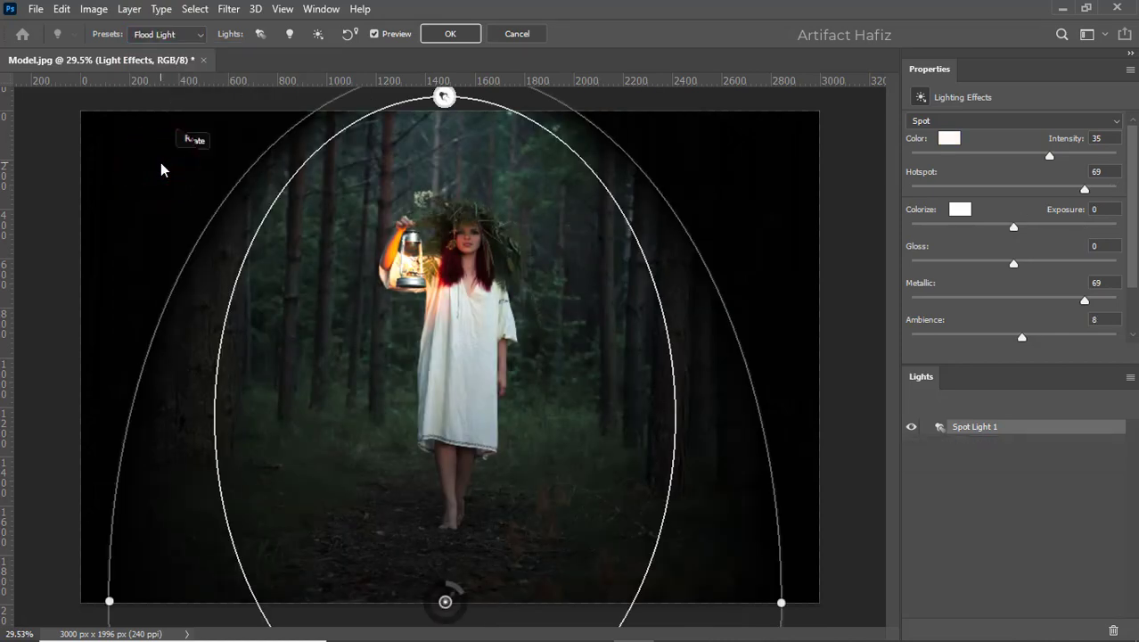
# Choose the Flashlight lighting preset and move its light onto the lantern
pyautogui.click(147, 34)
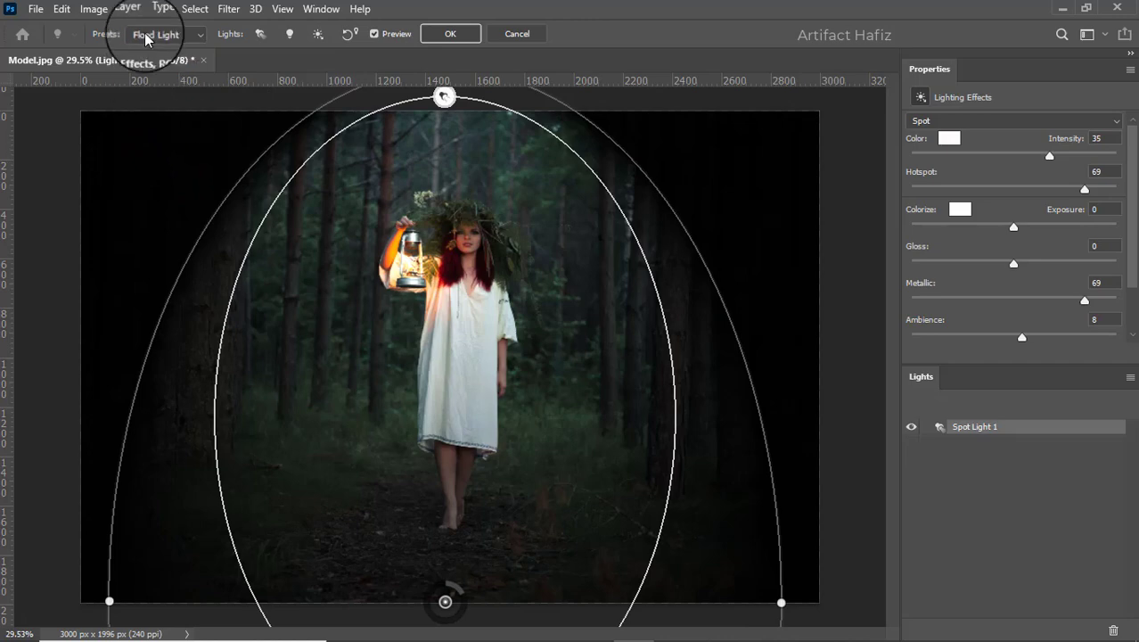
pyautogui.click(165, 151)
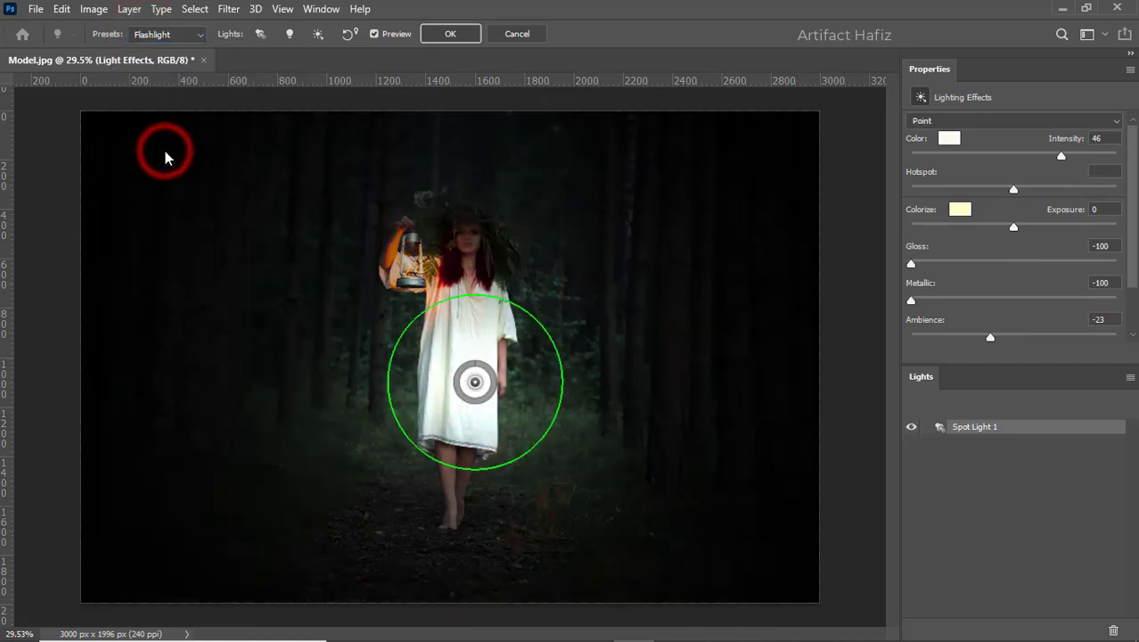
pyautogui.moveTo(458, 381); pyautogui.dragTo(409, 261)
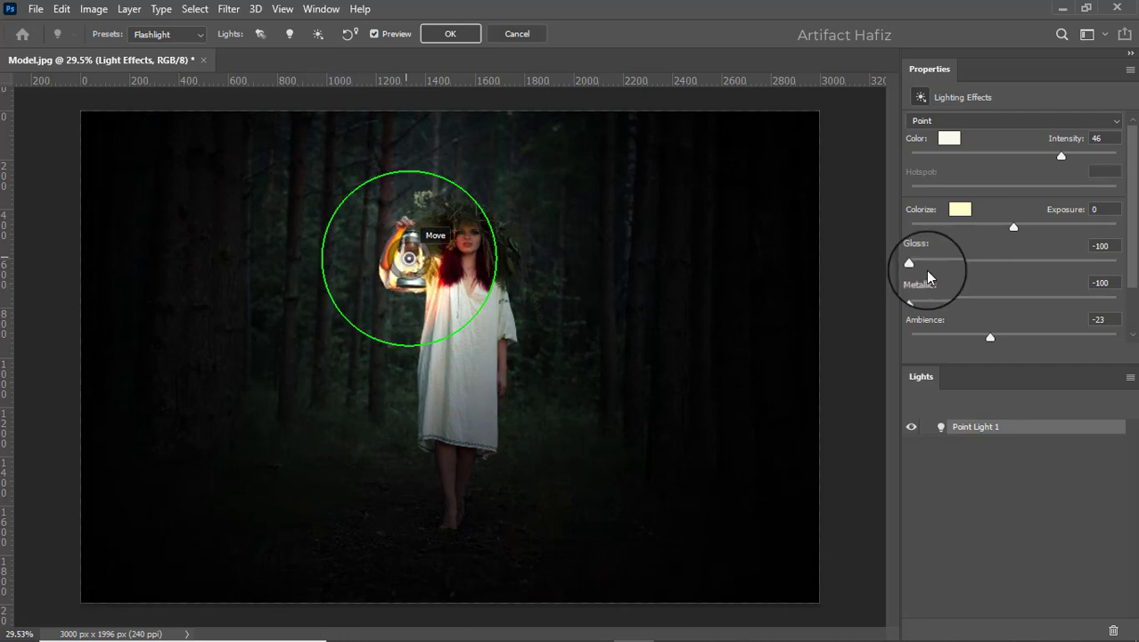
# Set the light color to orange with hue 38, saturation 100%, brightness 100% and intensity 0.00 stops
pyautogui.click(949, 138)
pyautogui.moveTo(870, 431); pyautogui.dragTo(941, 385)
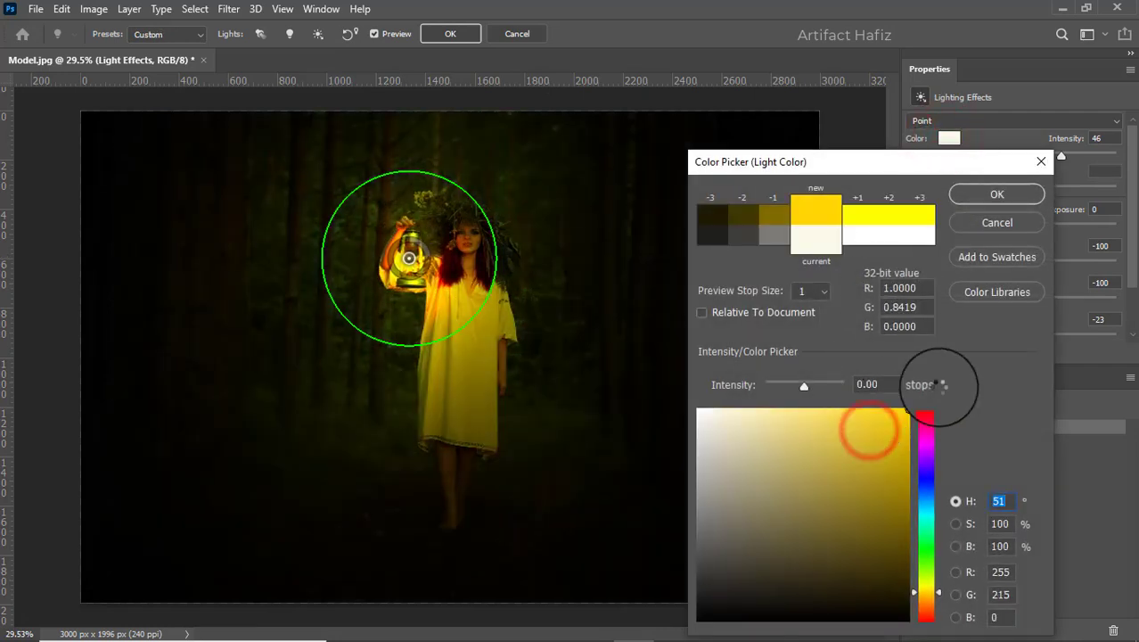
pyautogui.moveTo(927, 592); pyautogui.dragTo(927, 604)
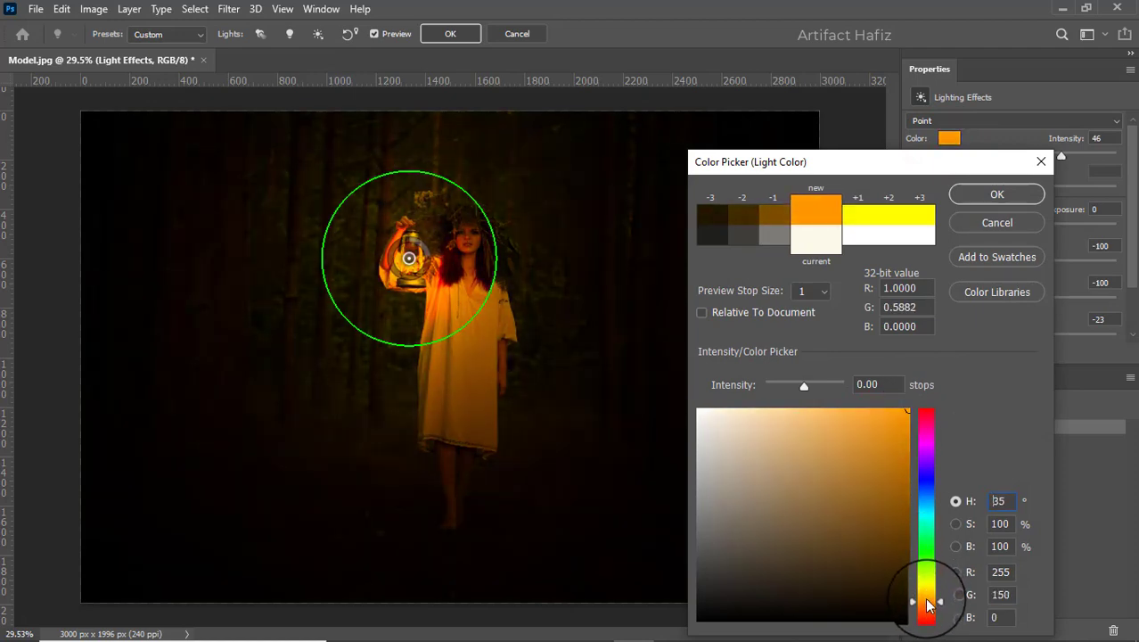
pyautogui.moveTo(847, 410)
pyautogui.mouseDown()
pyautogui.moveTo(825, 417)
pyautogui.moveTo(918, 406)
pyautogui.mouseUp()
pyautogui.click(775, 214)
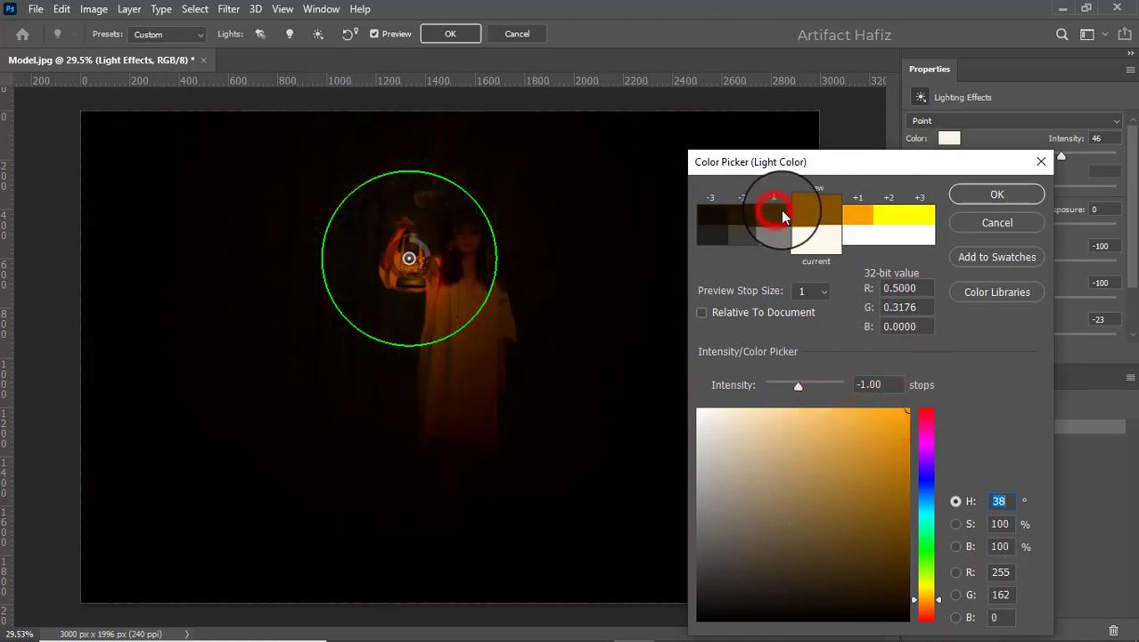
pyautogui.click(858, 216)
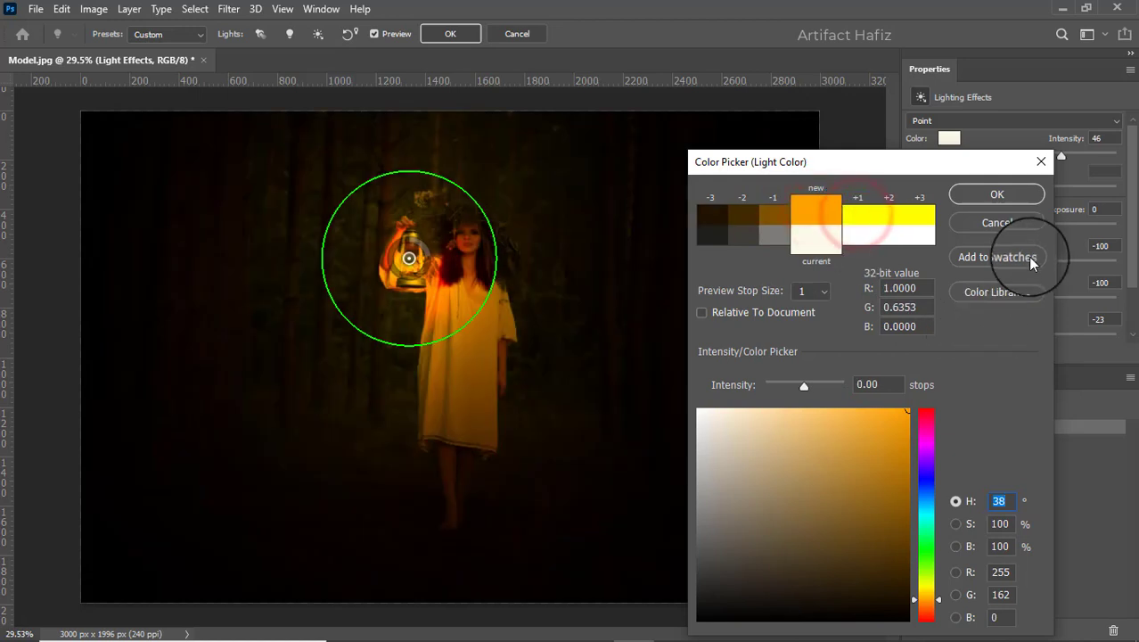
pyautogui.click(997, 192)
# Set the Colorize ambient color to a warm yellow-orange with hue 42, saturation 67% and brightness 100%
pyautogui.click(960, 208)
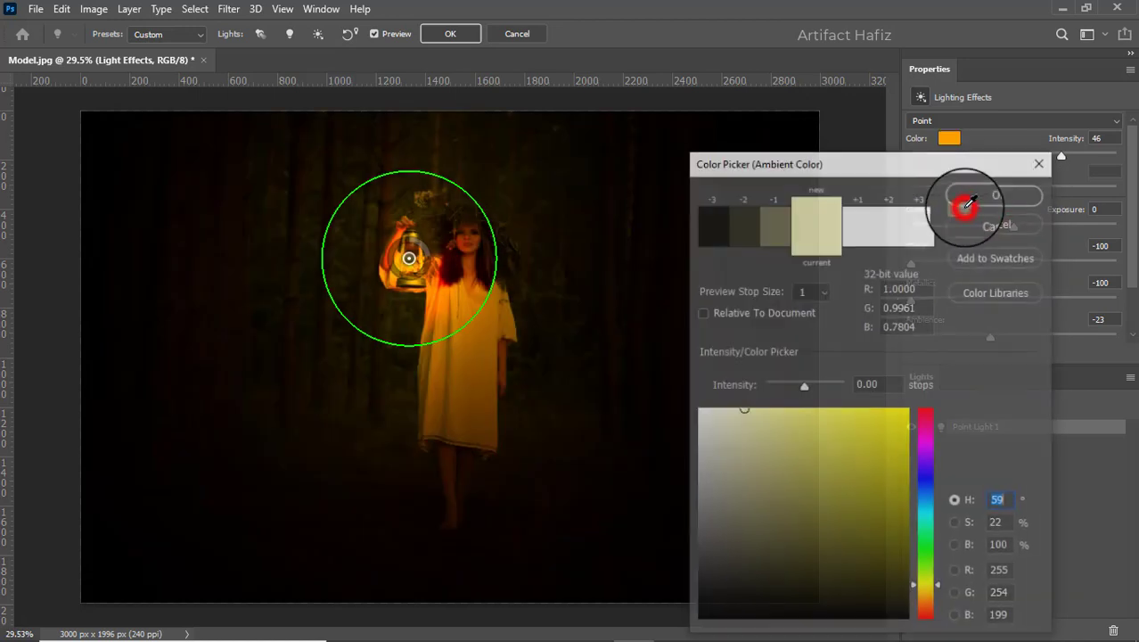
pyautogui.moveTo(742, 408); pyautogui.dragTo(838, 409)
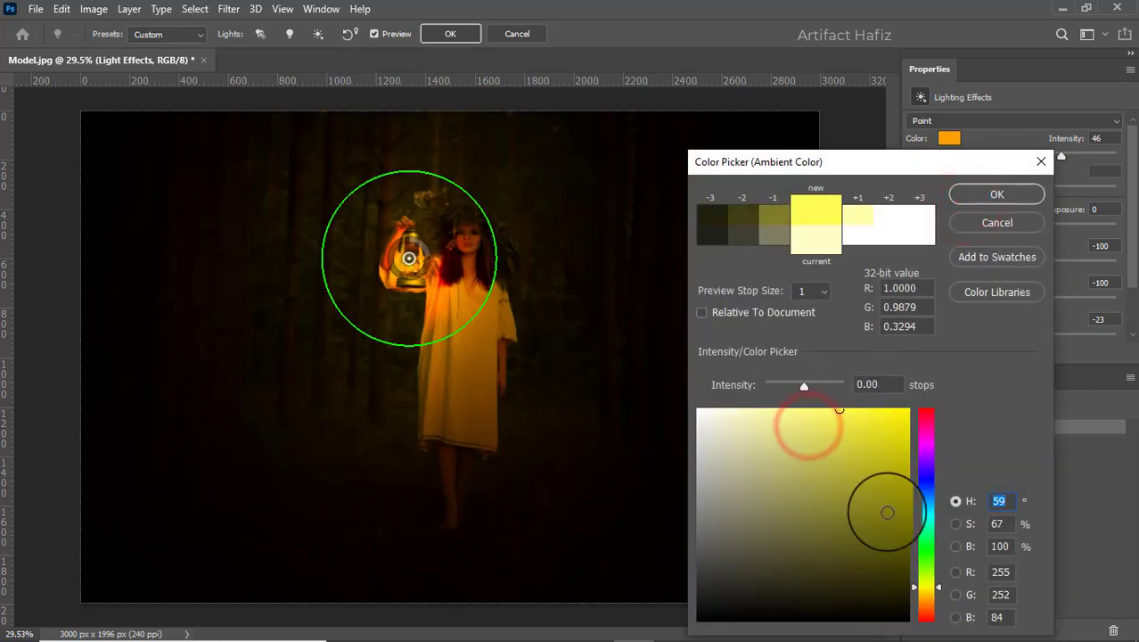
pyautogui.moveTo(935, 585); pyautogui.dragTo(927, 597)
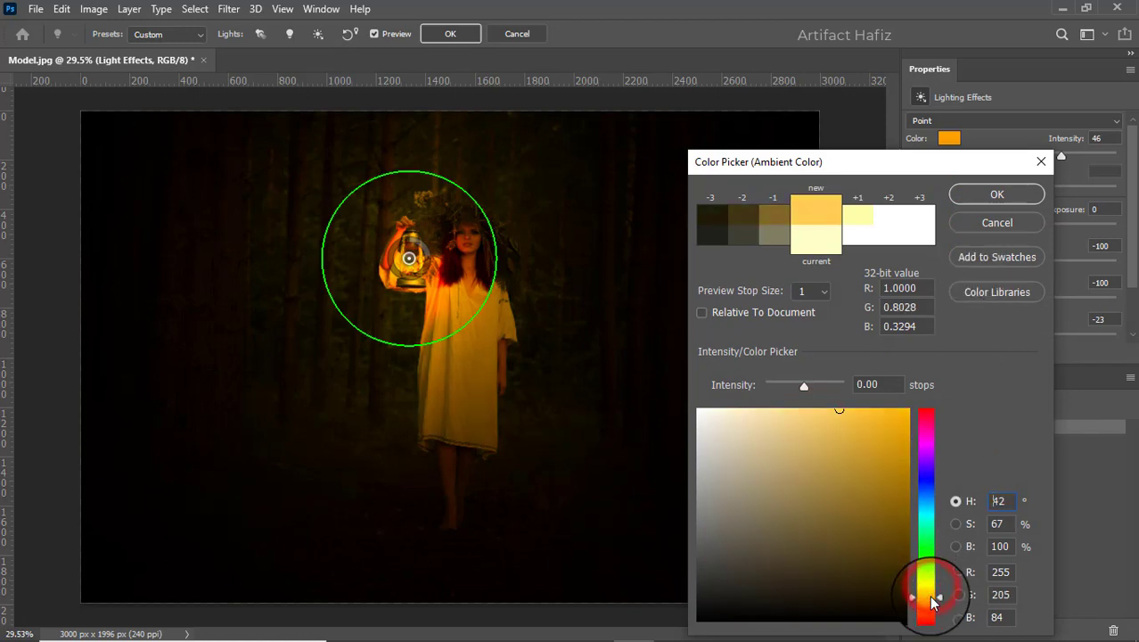
pyautogui.click(980, 196)
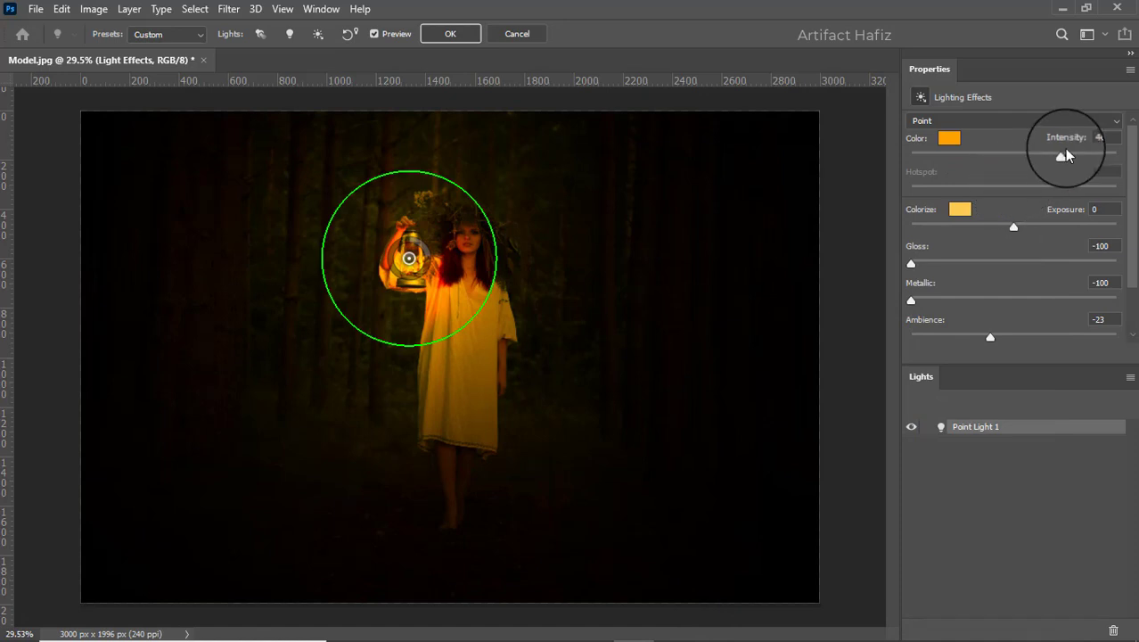
# Raise the light intensity to 75 and the exposure to 33, and shift the light color to a deeper orange with hue 27
pyautogui.moveTo(1062, 156); pyautogui.dragTo(1092, 174)
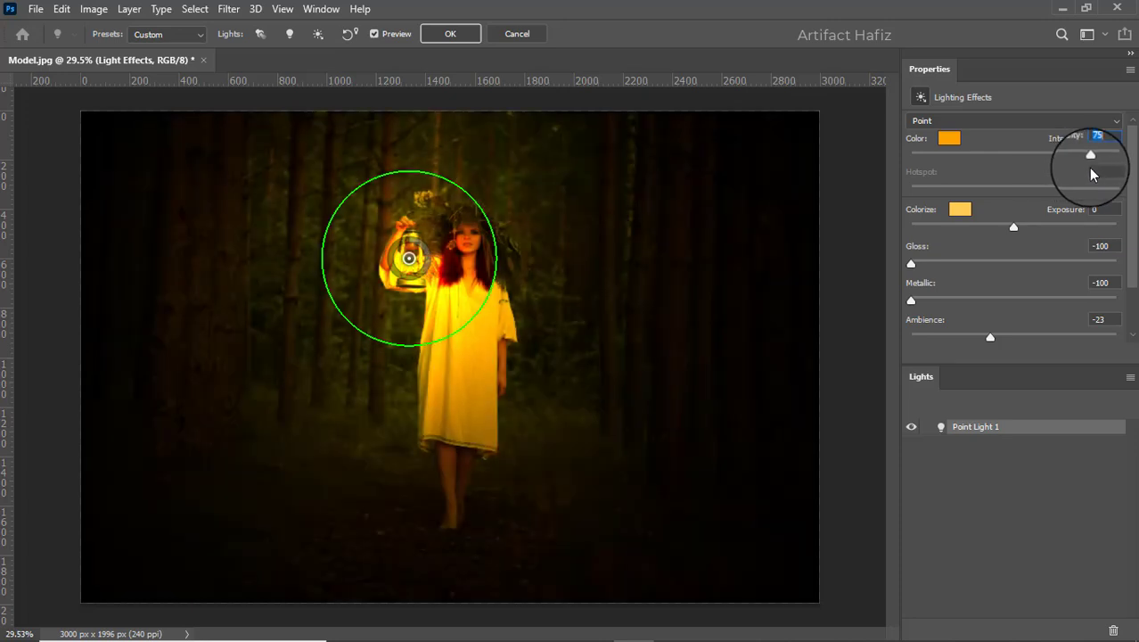
pyautogui.moveTo(1017, 229)
pyautogui.mouseDown()
pyautogui.moveTo(1057, 223)
pyautogui.moveTo(1012, 226)
pyautogui.moveTo(1035, 227)
pyautogui.mouseUp()
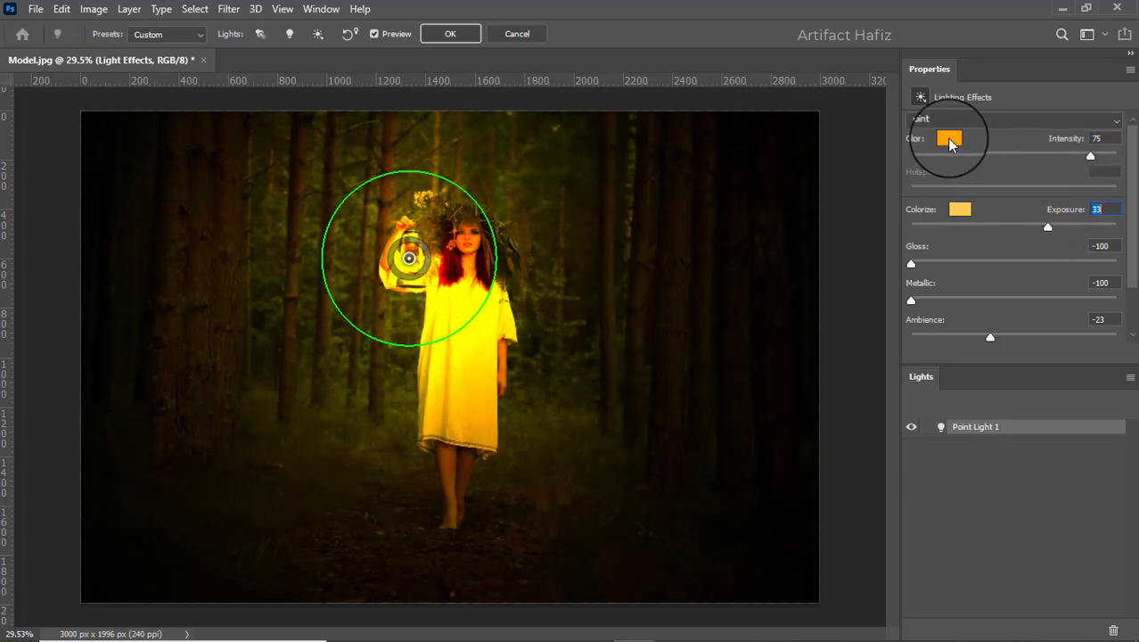
pyautogui.click(948, 139)
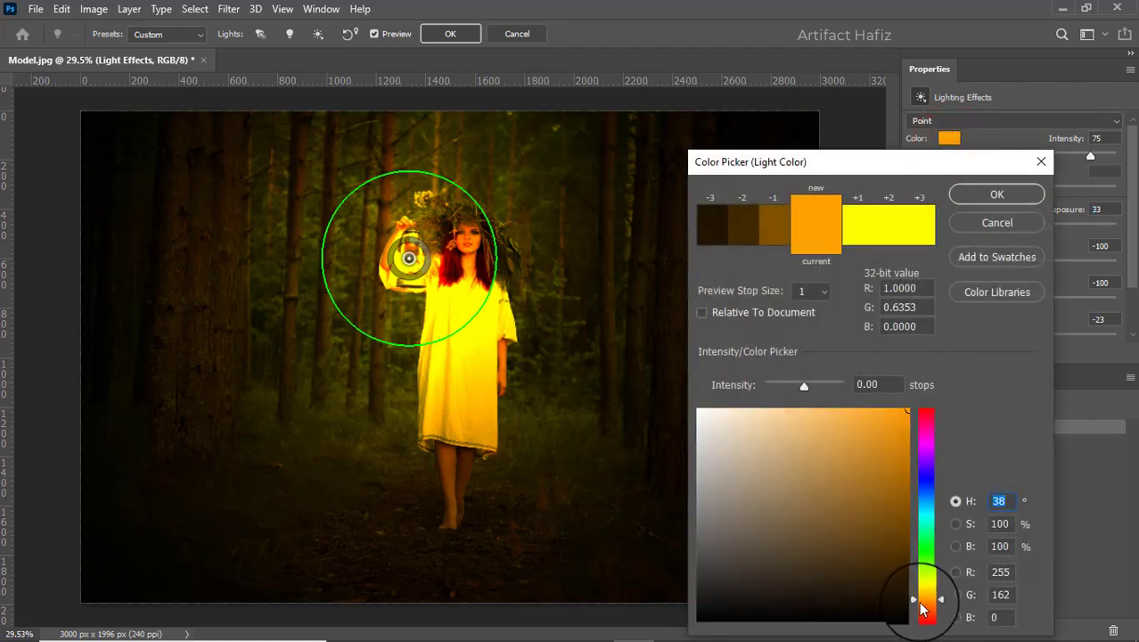
pyautogui.moveTo(922, 609); pyautogui.dragTo(922, 612)
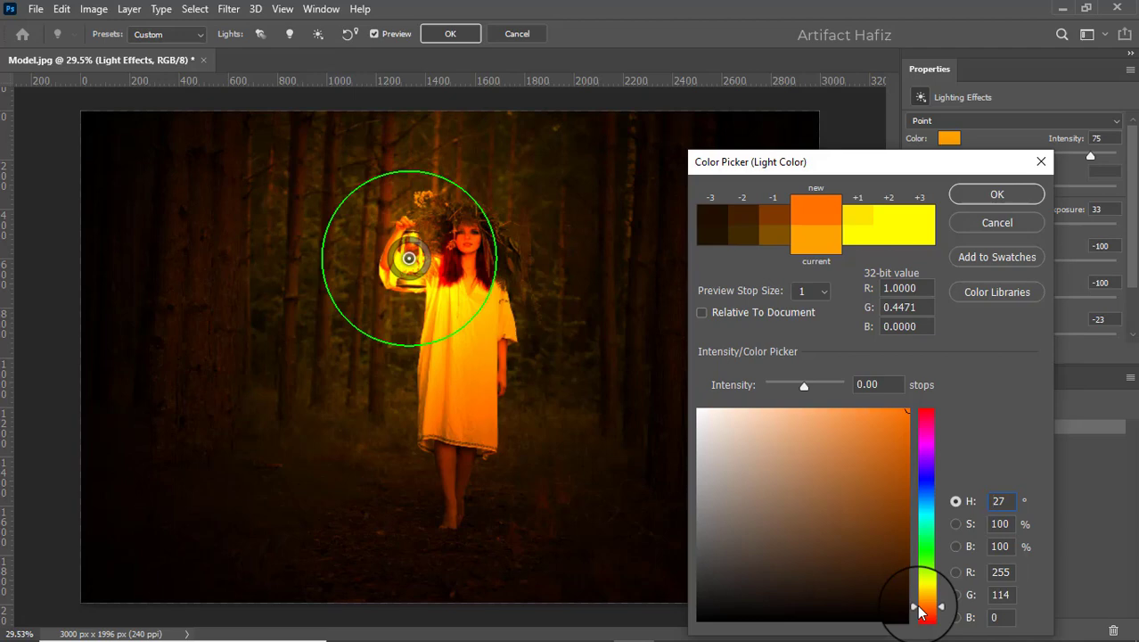
pyautogui.click(996, 196)
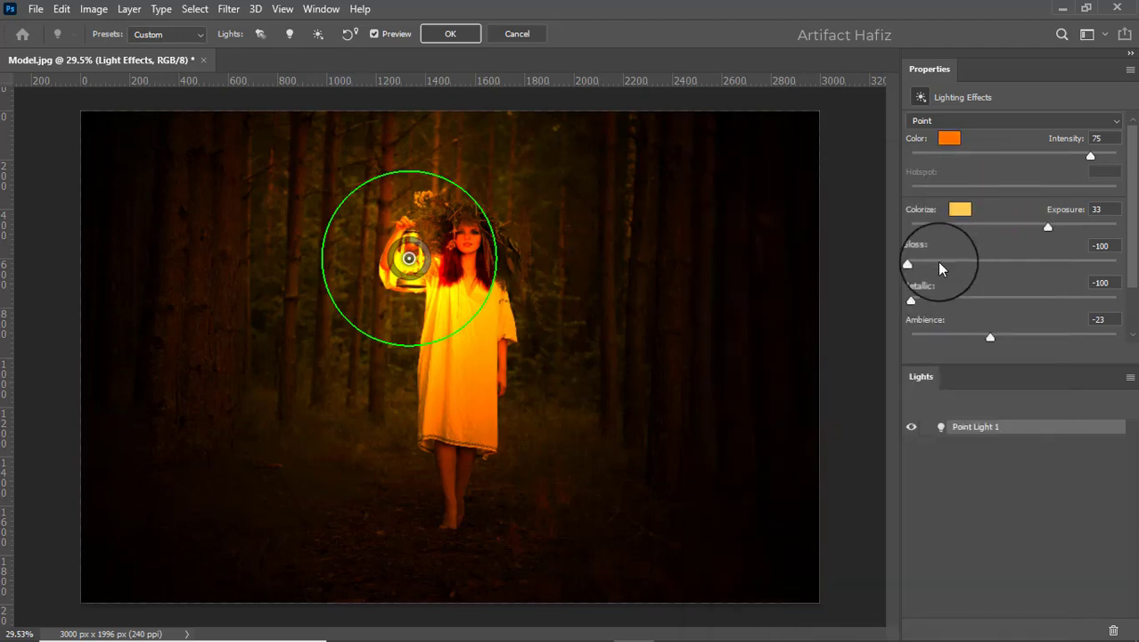
# Set gloss to -75, metallic to -24 and ambience to -24, and apply the Lighting Effects filter
pyautogui.moveTo(910, 263); pyautogui.dragTo(935, 262)
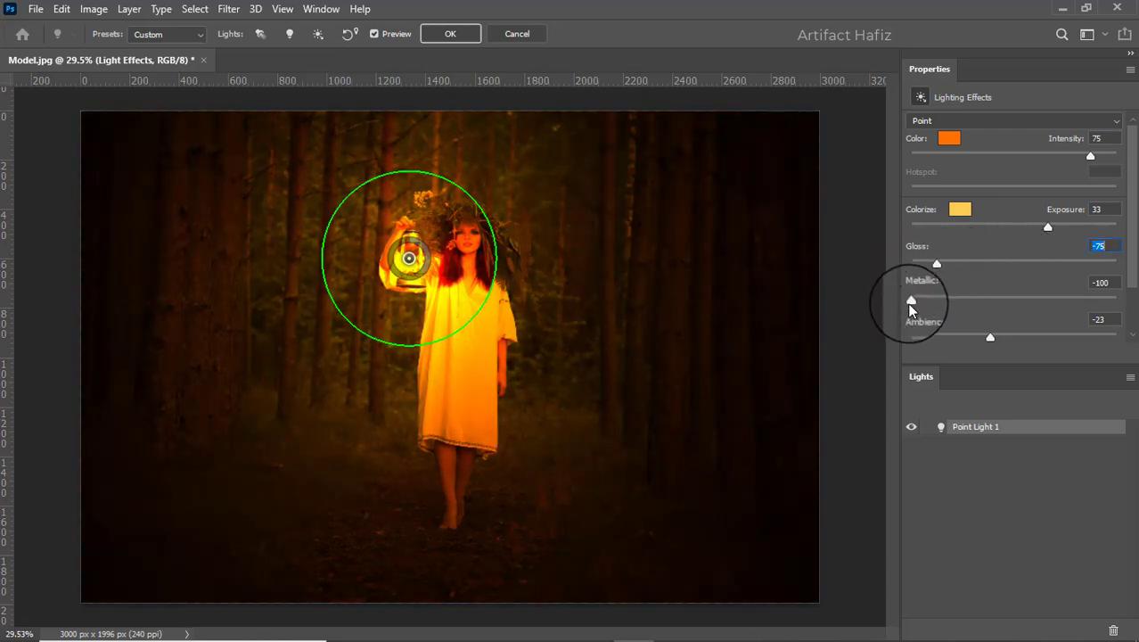
pyautogui.moveTo(909, 302); pyautogui.dragTo(987, 340)
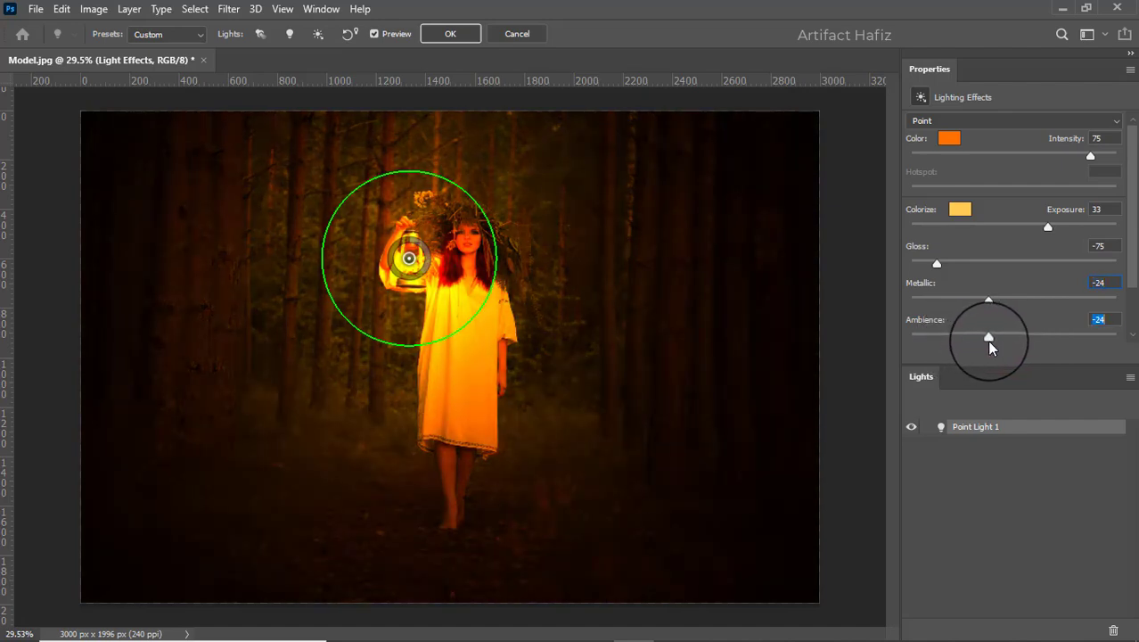
pyautogui.click(437, 42)
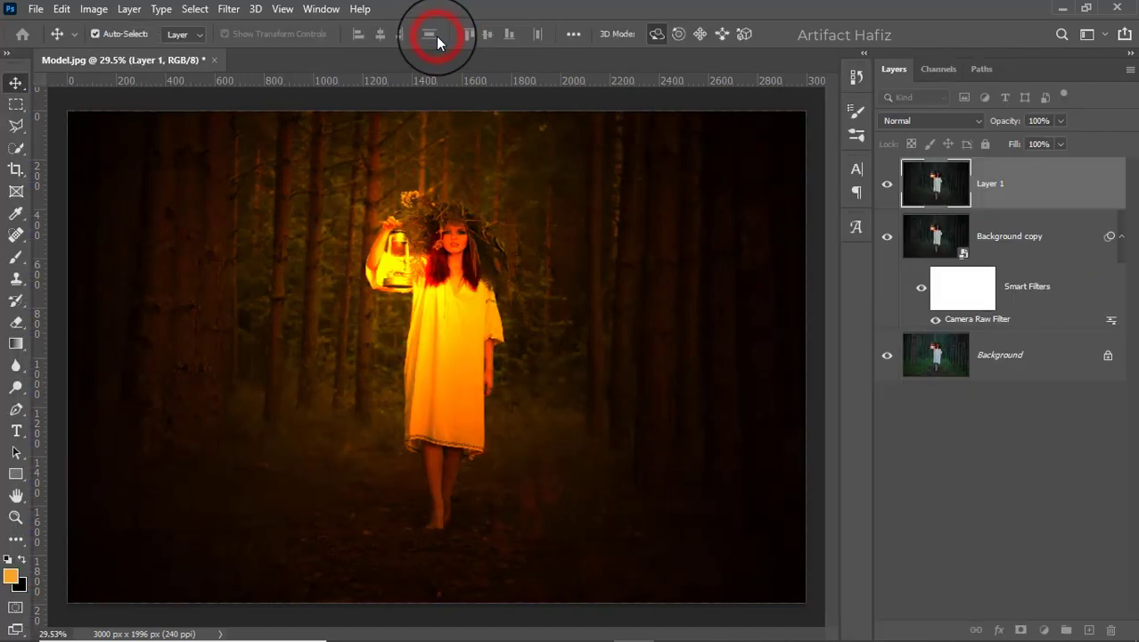
# Set Layer 1's blend mode to Screen and reduce its opacity to 58%
pyautogui.click(921, 121)
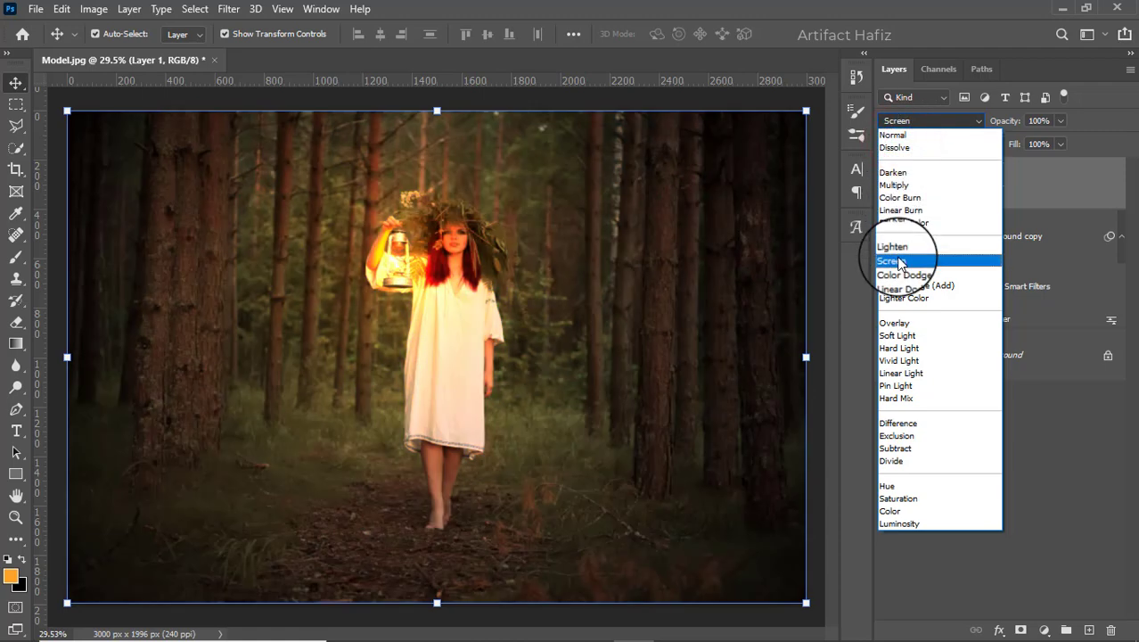
pyautogui.click(898, 262)
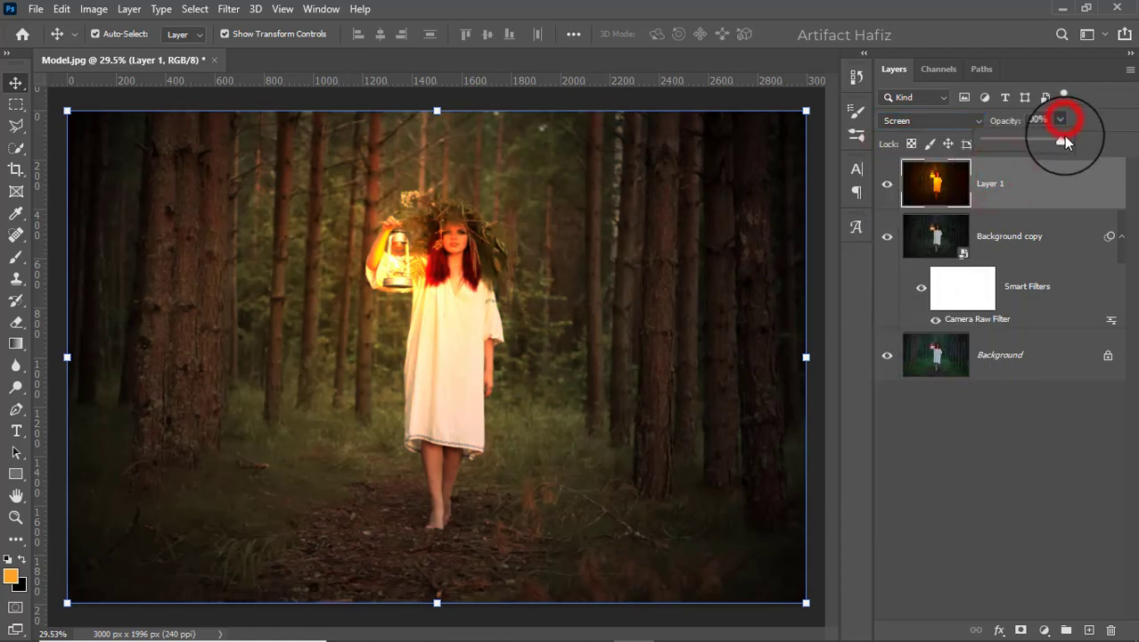
pyautogui.moveTo(1049, 141)
pyautogui.mouseDown()
pyautogui.moveTo(1009, 152)
pyautogui.moveTo(978, 141)
pyautogui.moveTo(1029, 143)
pyautogui.mouseUp()
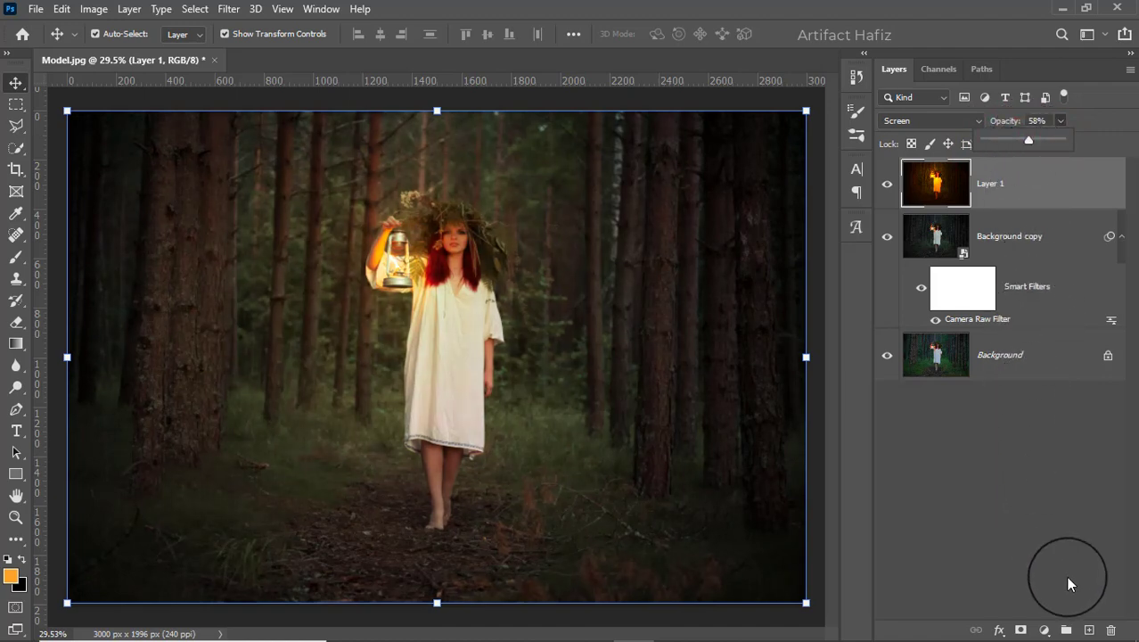
# Add an empty layer above Layer 1 and set up a 1500 px Soft Round brush at 100% opacity with orange as foreground color
pyautogui.click(1088, 629)
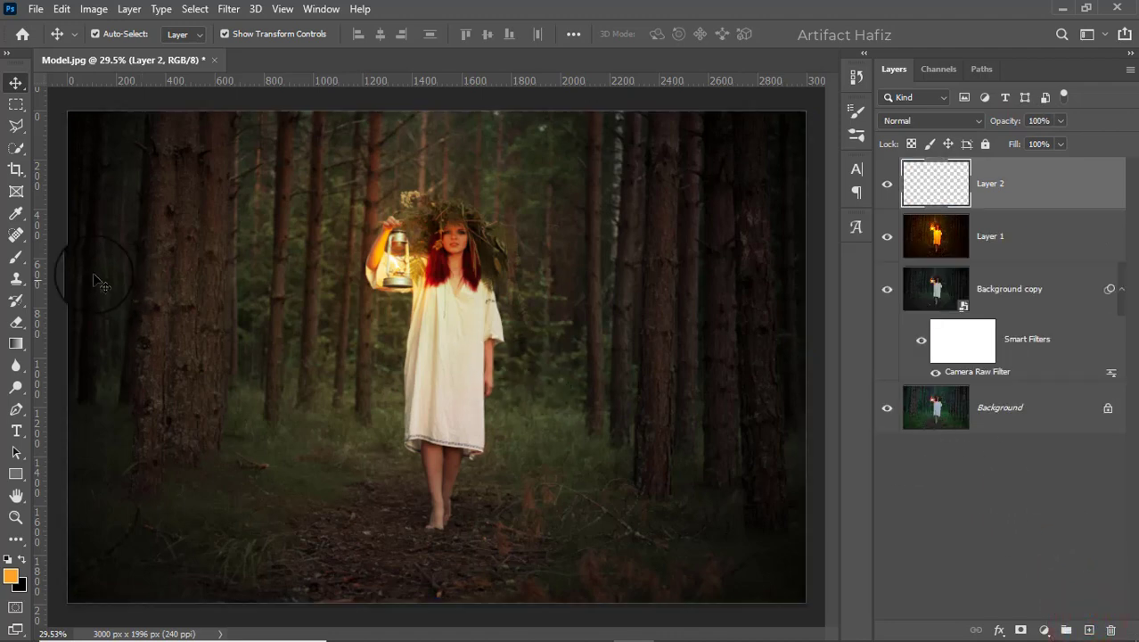
pyautogui.click(18, 260)
pyautogui.click(107, 35)
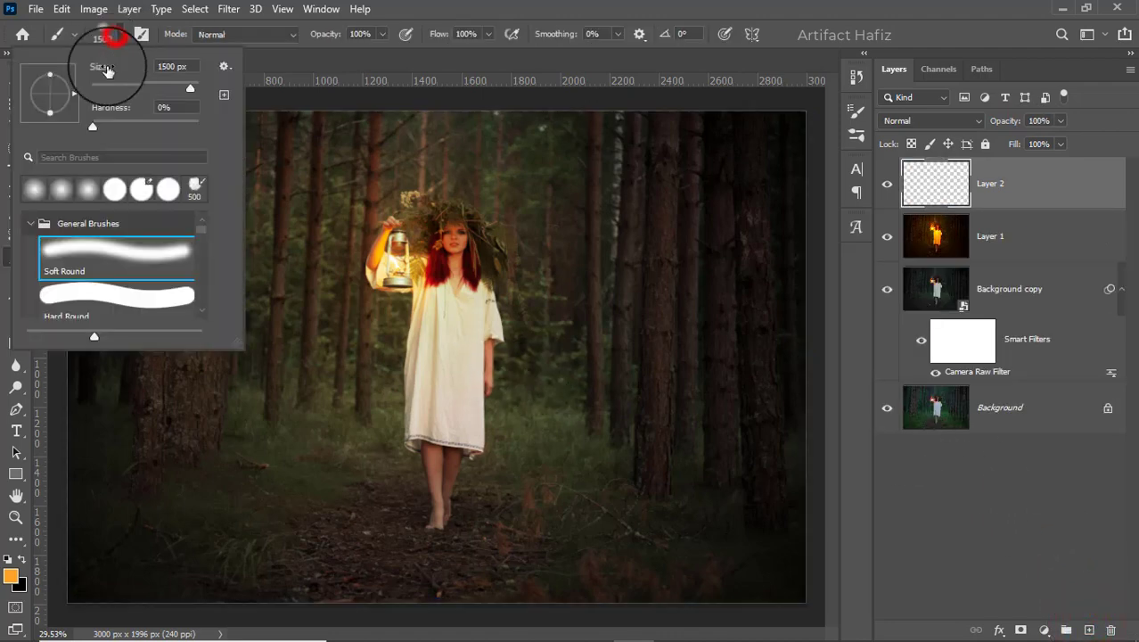
pyautogui.click(107, 252)
pyautogui.click(381, 34)
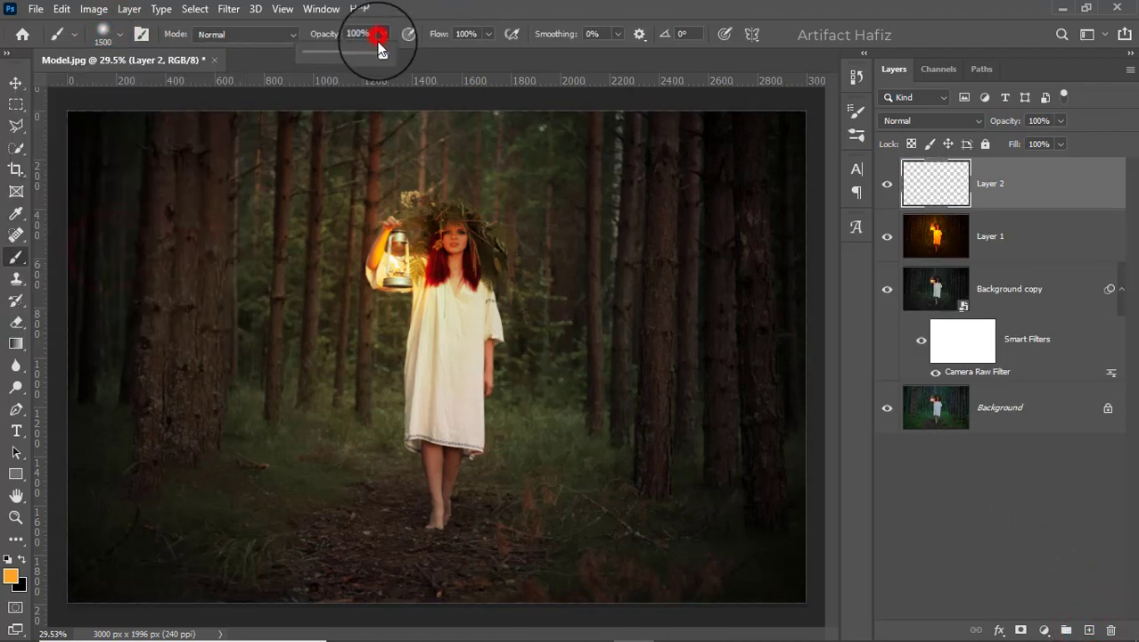
pyautogui.click(21, 558)
pyautogui.click(21, 559)
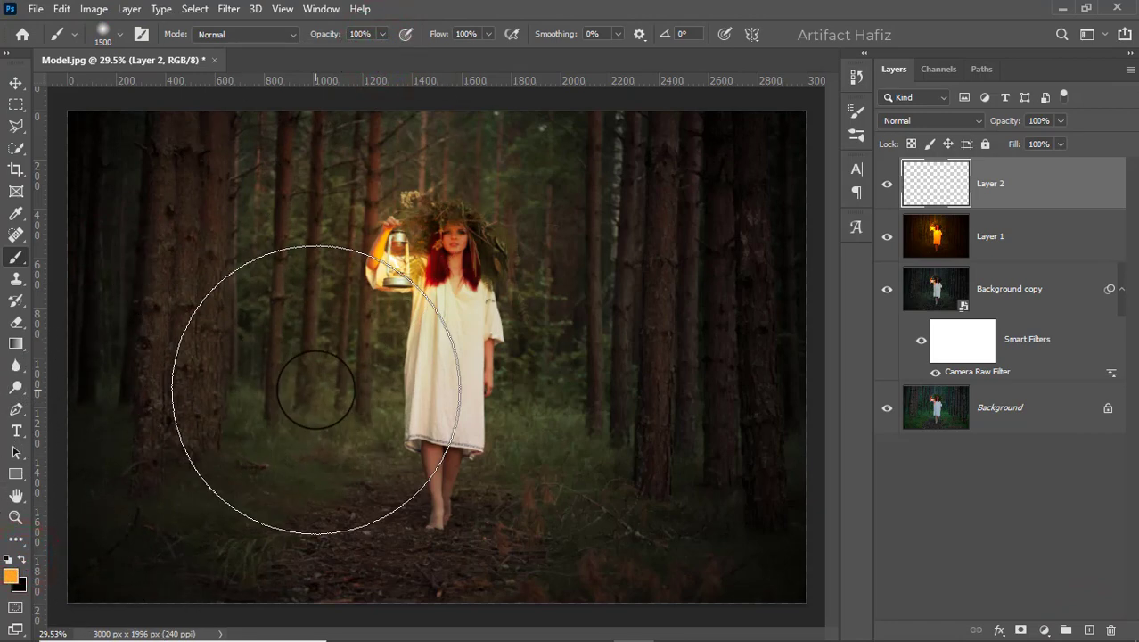
# Reduce the brush to 125 px and paint a single soft orange dab over the lantern on Layer 2
pyautogui.press('[')
pyautogui.press('[')
pyautogui.press('[')
pyautogui.press('[')
pyautogui.press('[')
pyautogui.press('[')
pyautogui.press('[')
pyautogui.press('[')
pyautogui.press('[')
pyautogui.press('[')
pyautogui.press('[')
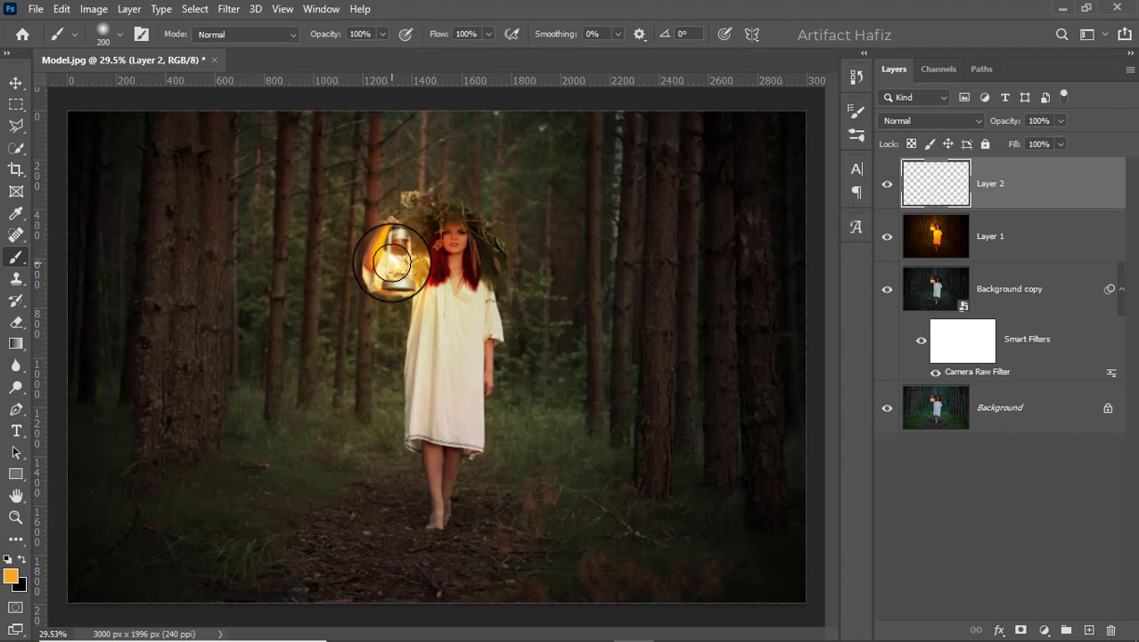
pyautogui.press('[')
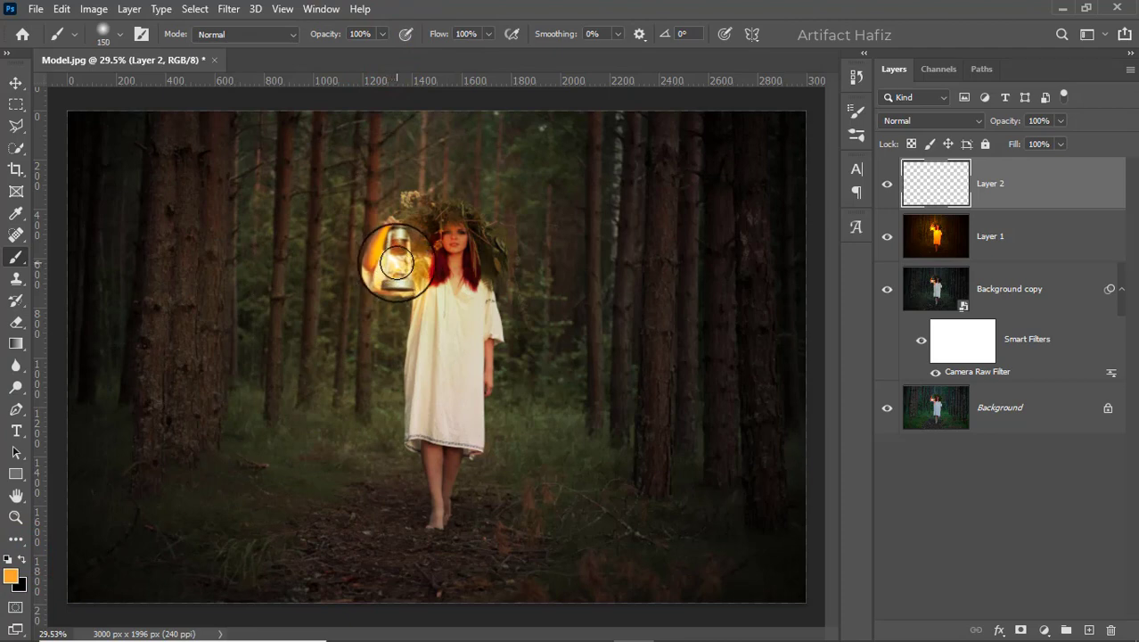
pyautogui.press('[')
pyautogui.click(395, 263)
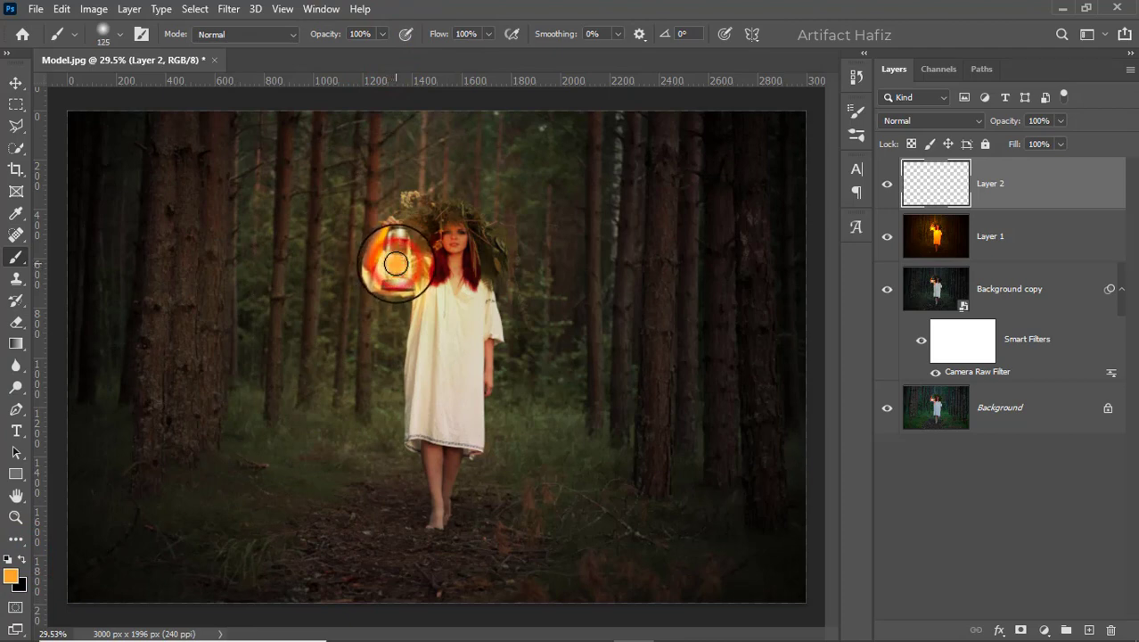
# Free-transform the orange dab to about 298% scale, center it on the lantern, and set Layer 2's blend mode to Screen
pyautogui.click(16, 83)
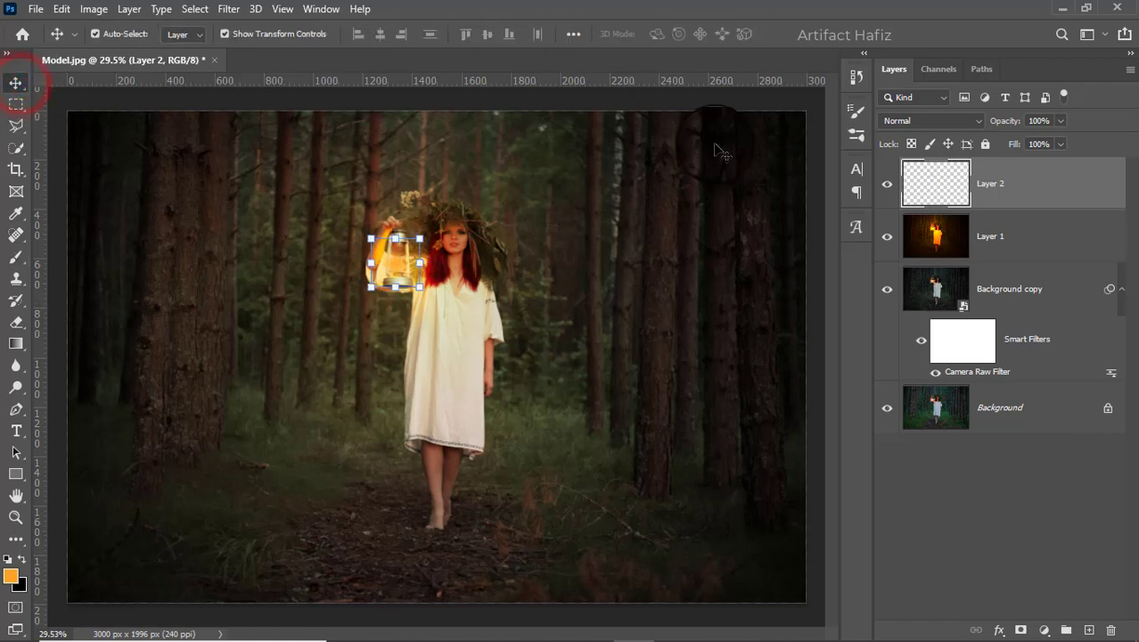
pyautogui.hotkey('ctrl', 't')
pyautogui.moveTo(395, 239); pyautogui.dragTo(410, 140)
pyautogui.moveTo(396, 209); pyautogui.dragTo(398, 251)
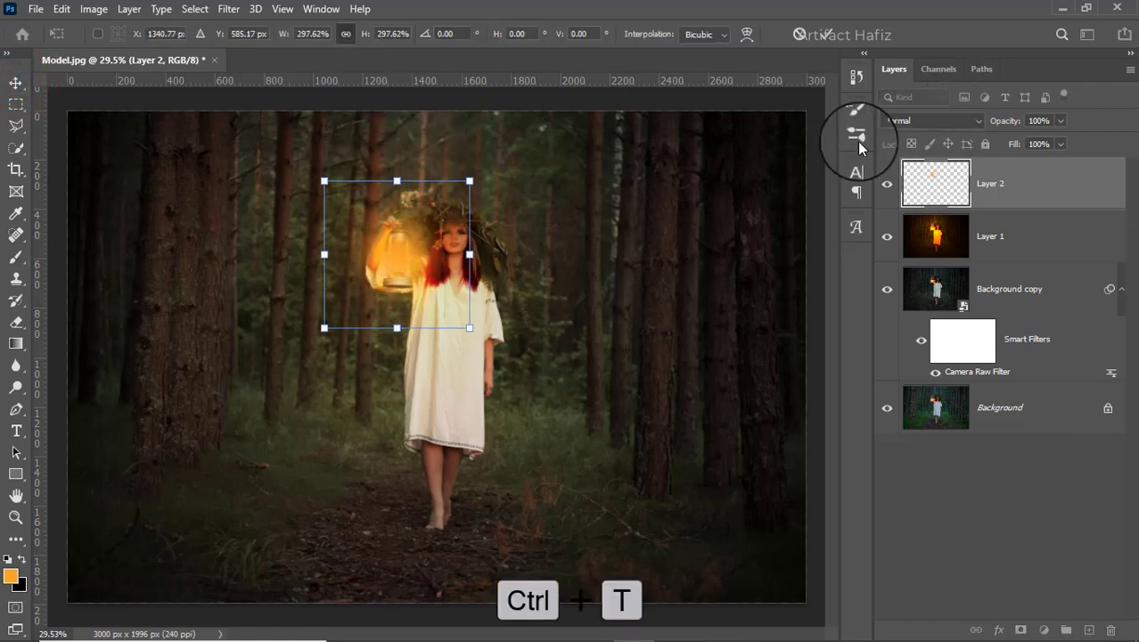
pyautogui.click(927, 117)
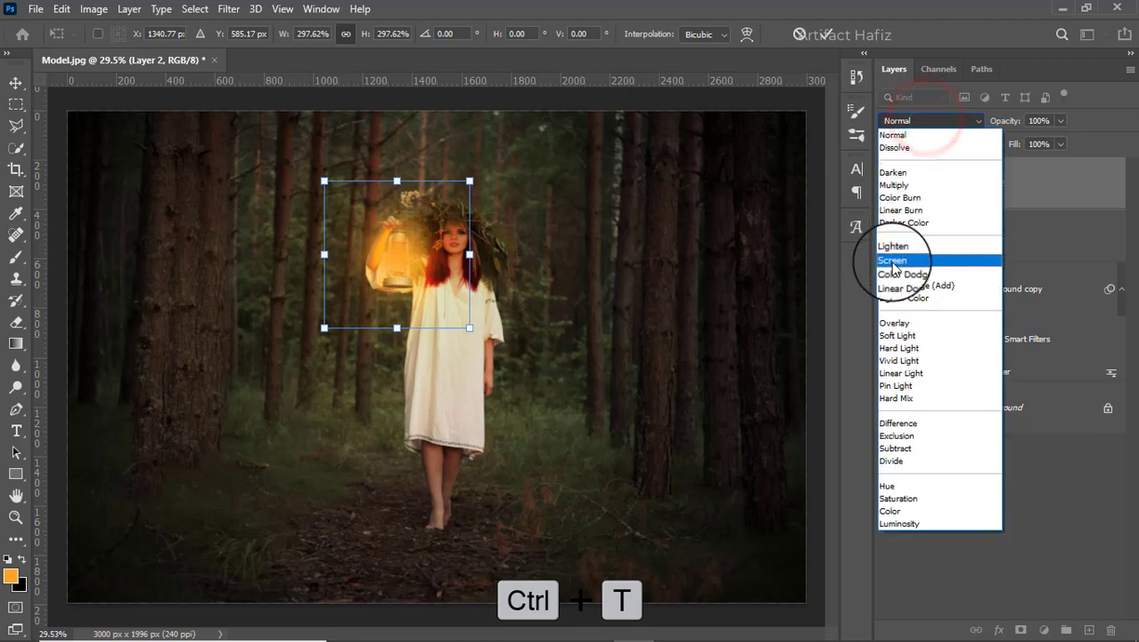
pyautogui.click(894, 260)
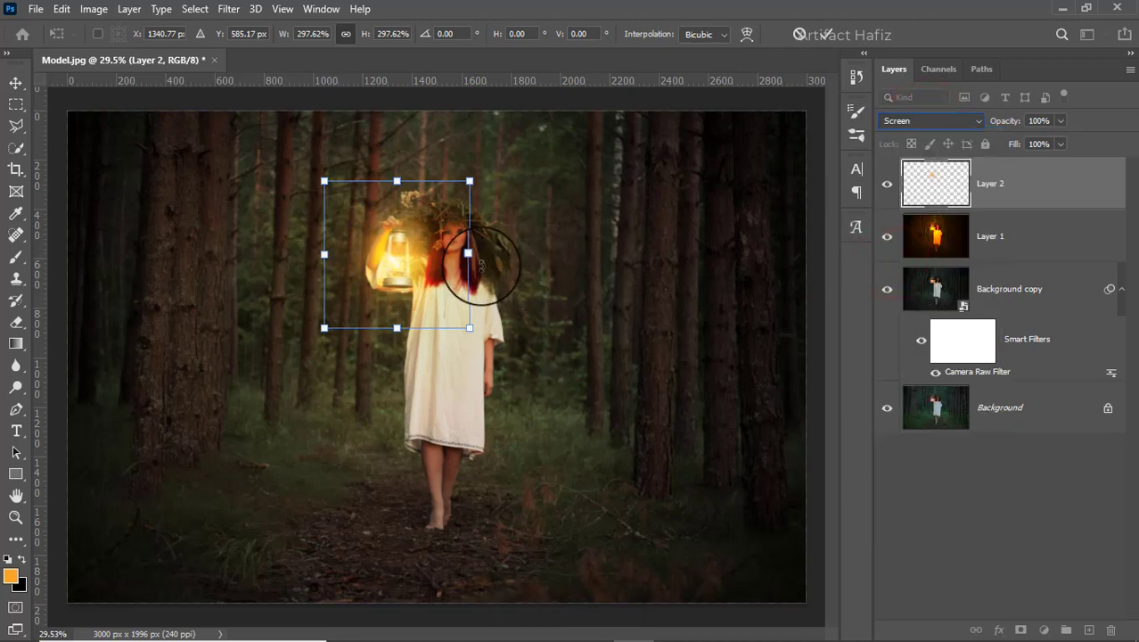
# Enlarge the glow proportionally to about 711%, recenter it on the lantern, and apply the transform
pyautogui.moveTo(470, 254); pyautogui.dragTo(667, 254)
pyautogui.moveTo(521, 254); pyautogui.dragTo(427, 254)
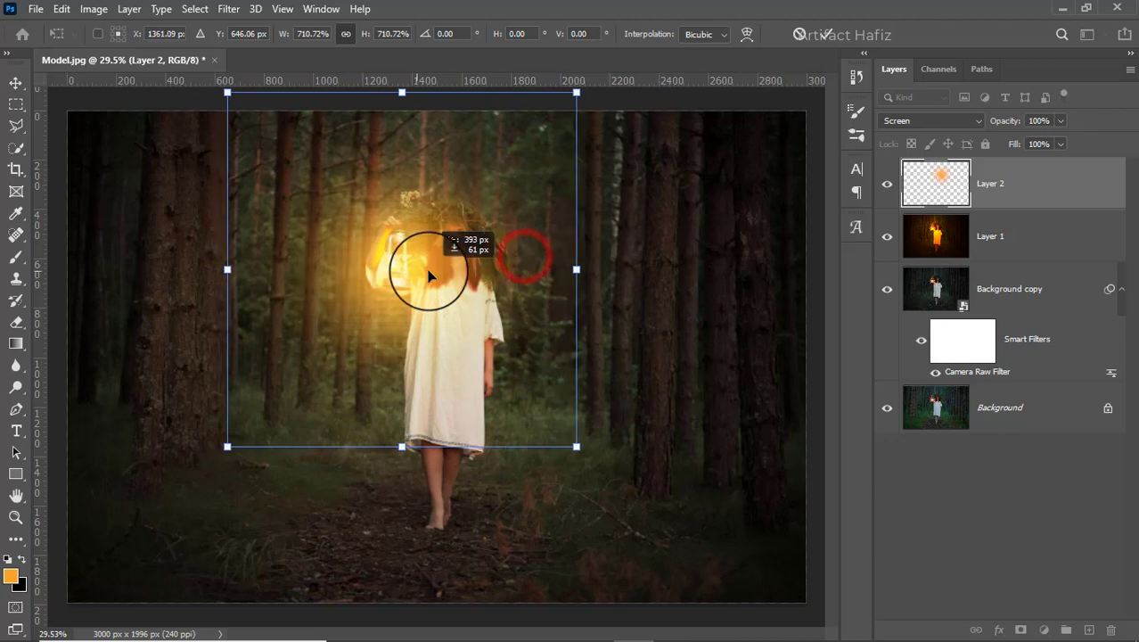
pyautogui.click(823, 35)
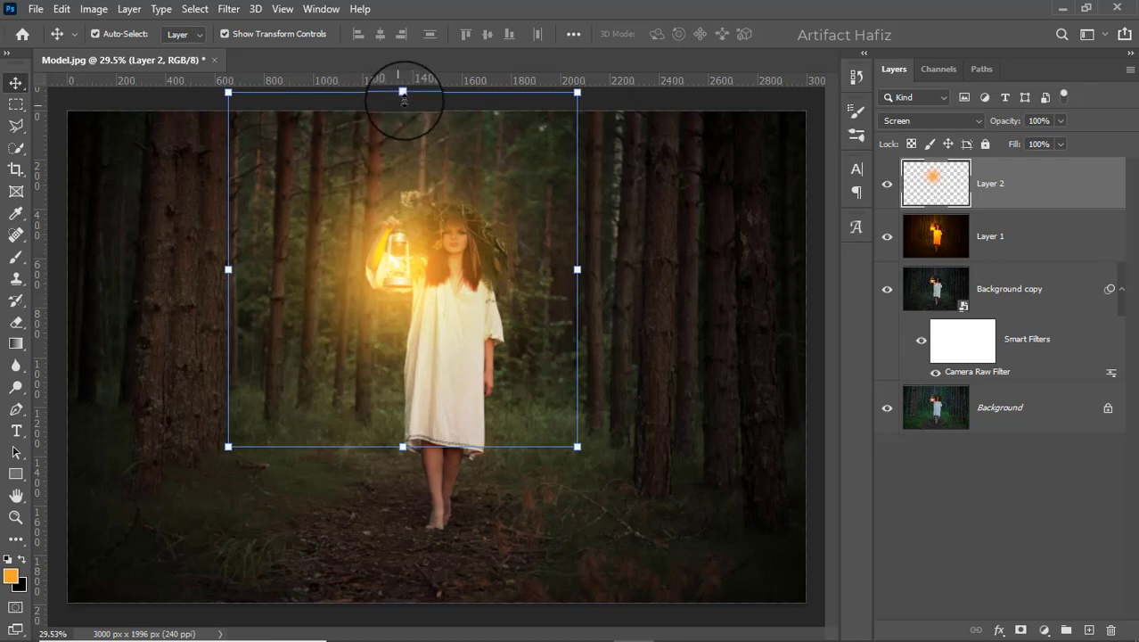
# Flatten the glow to about 75% of its height and reposition it so it stays centered on the lantern
pyautogui.moveTo(404, 92); pyautogui.dragTo(405, 179)
pyautogui.moveTo(412, 309)
pyautogui.mouseDown()
pyautogui.moveTo(415, 266)
pyautogui.moveTo(396, 263)
pyautogui.moveTo(405, 269)
pyautogui.mouseUp()
pyautogui.scroll(-4, 457, 284)
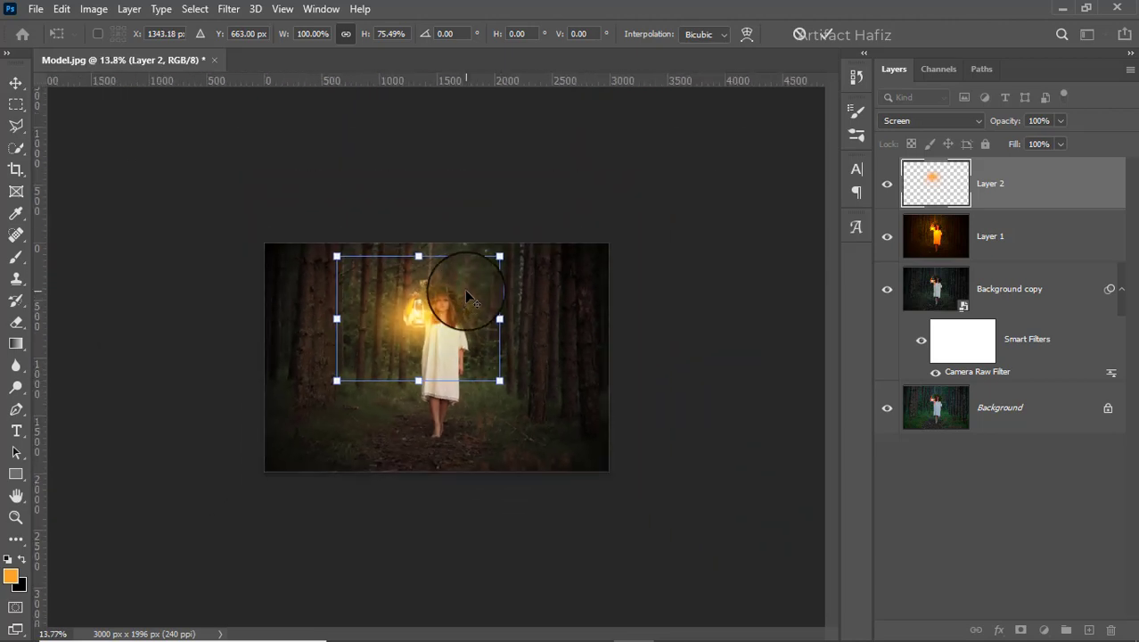
pyautogui.scroll(2, 464, 289)
pyautogui.scroll(4, 464, 289)
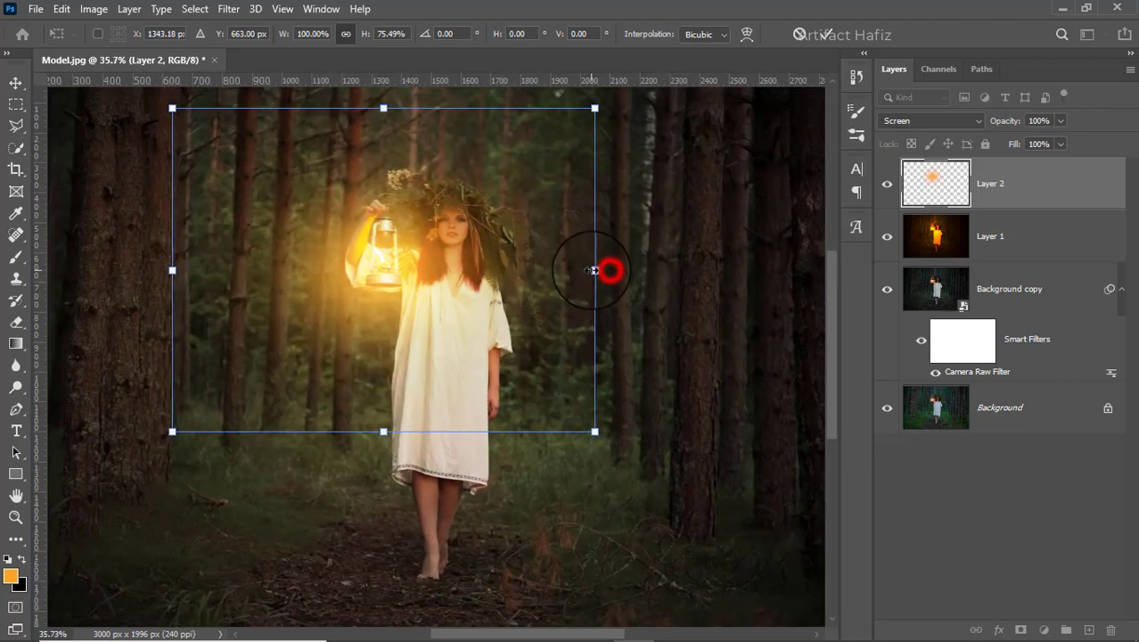
# Undo a width-only resize, shrink the glow proportionally to about 56% width and 43% height, recenter it on the lantern, and apply
pyautogui.moveTo(593, 270); pyautogui.dragTo(430, 270)
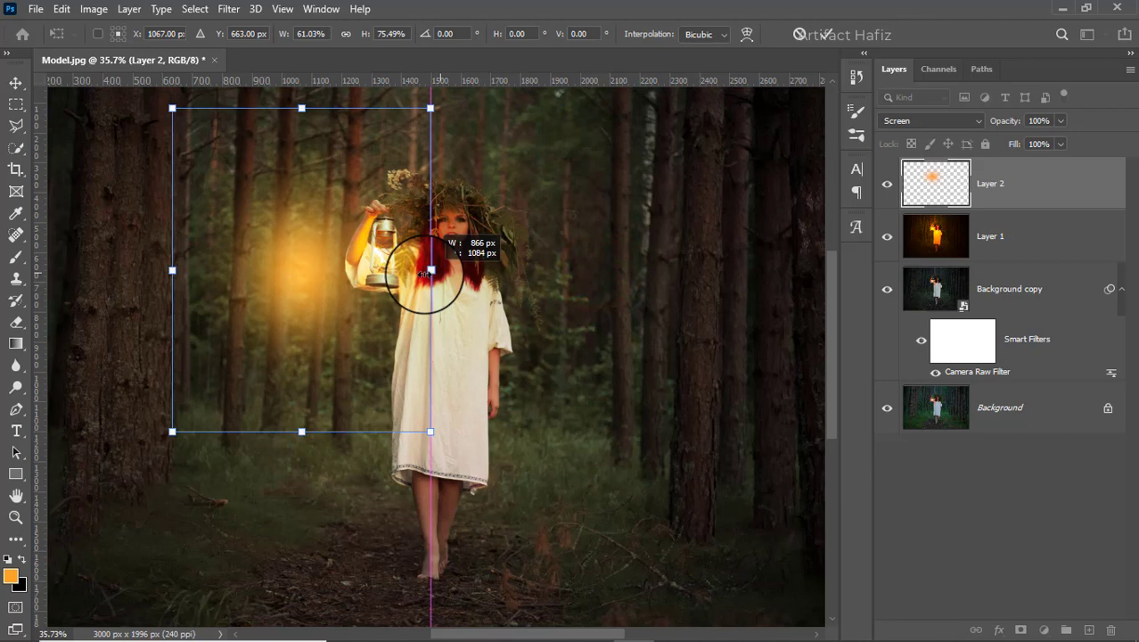
pyautogui.hotkey('ctrl', 'z')
pyautogui.moveTo(594, 270); pyautogui.dragTo(417, 270)
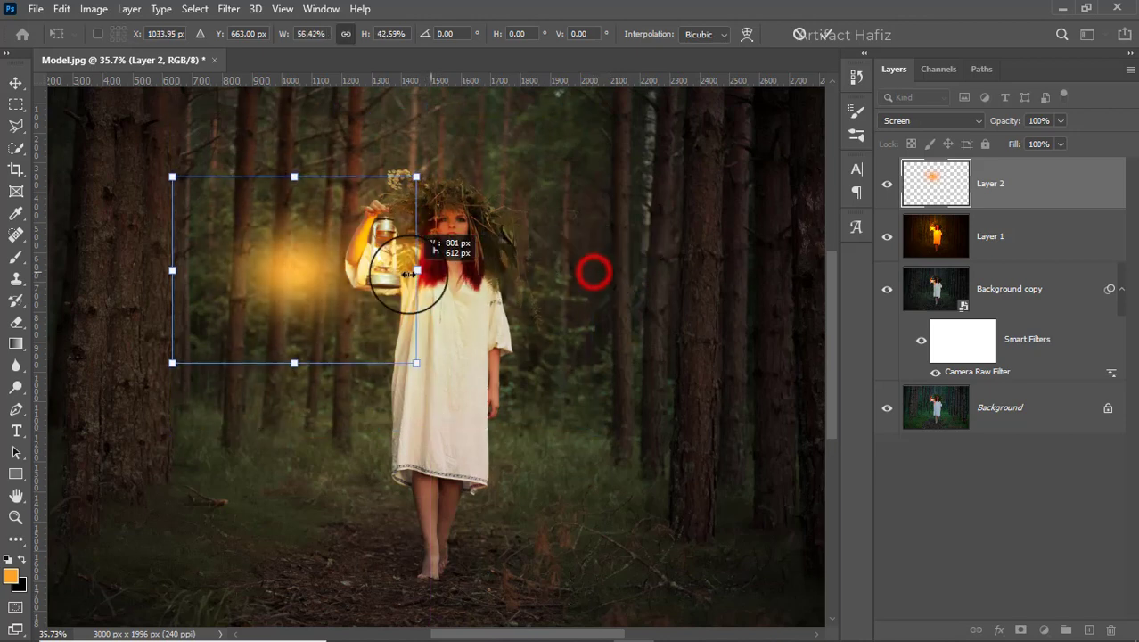
pyautogui.moveTo(313, 272); pyautogui.dragTo(415, 262)
pyautogui.click(828, 33)
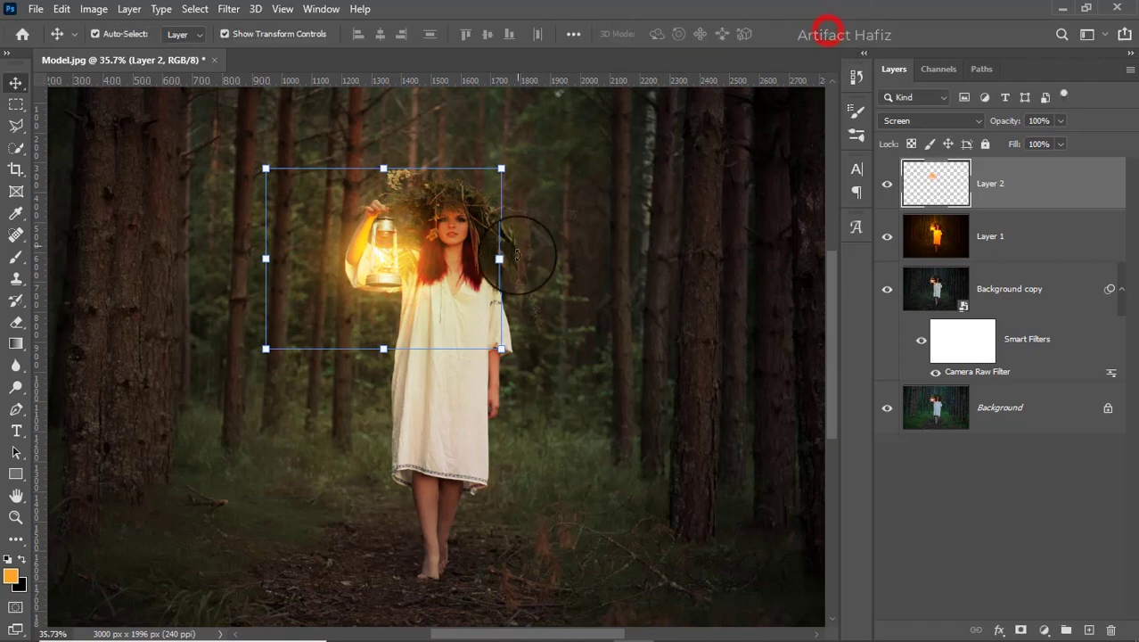
# Add a Curves adjustment layer above Layer 2 and slightly lift the black point of the RGB curve
pyautogui.scroll(-10, 516, 282)
pyautogui.scroll(5, 516, 290)
pyautogui.click(999, 198)
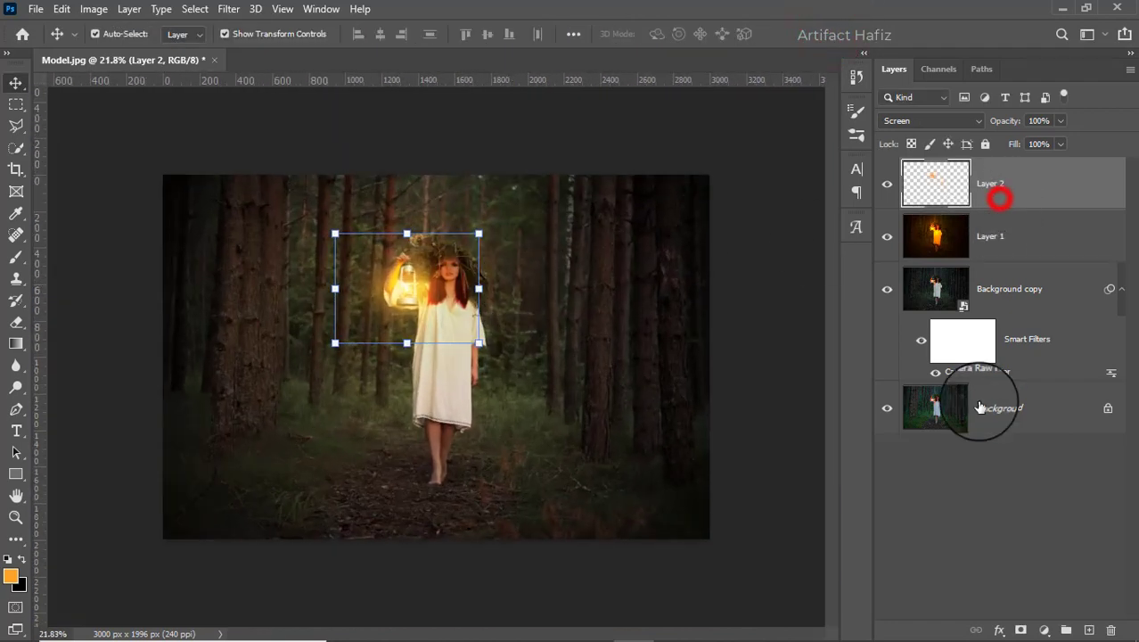
pyautogui.click(1043, 629)
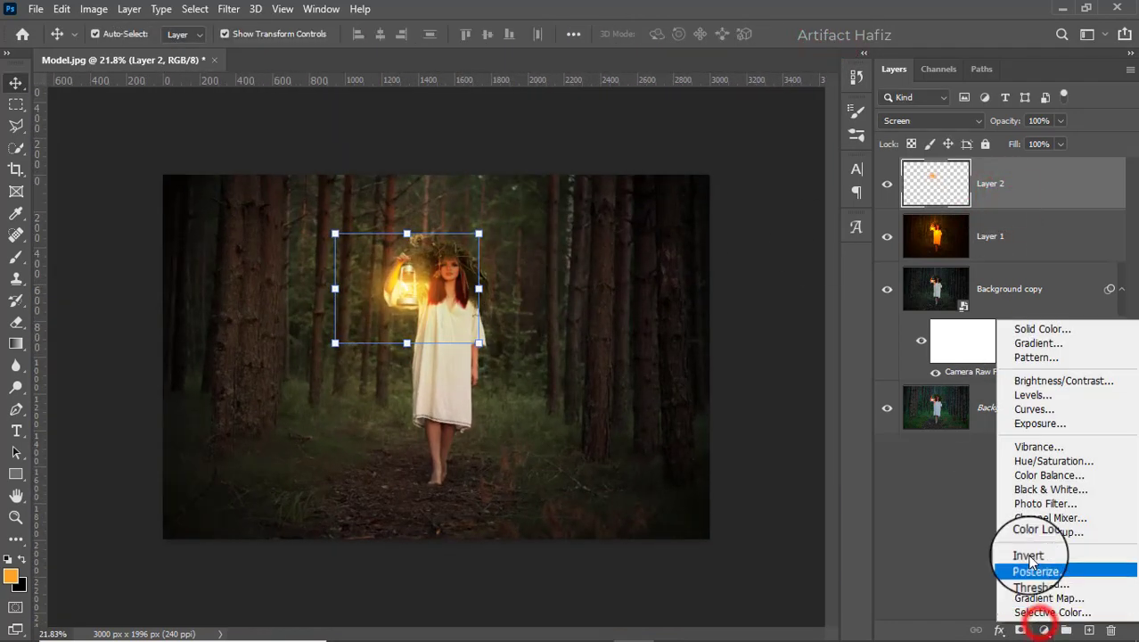
pyautogui.click(1033, 410)
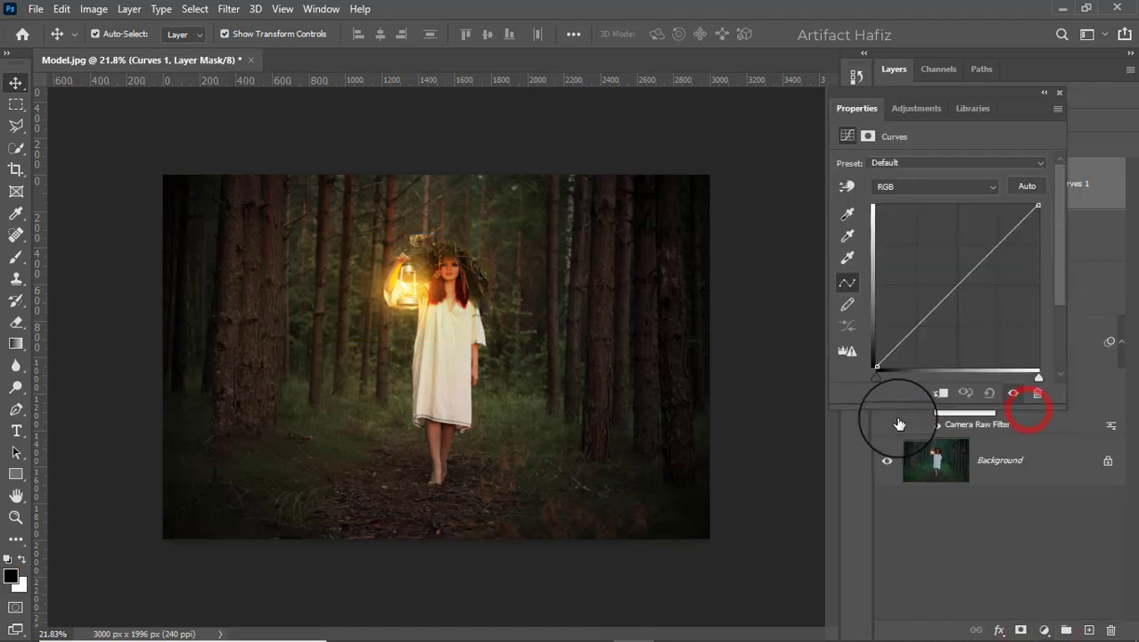
pyautogui.moveTo(876, 365); pyautogui.dragTo(878, 351)
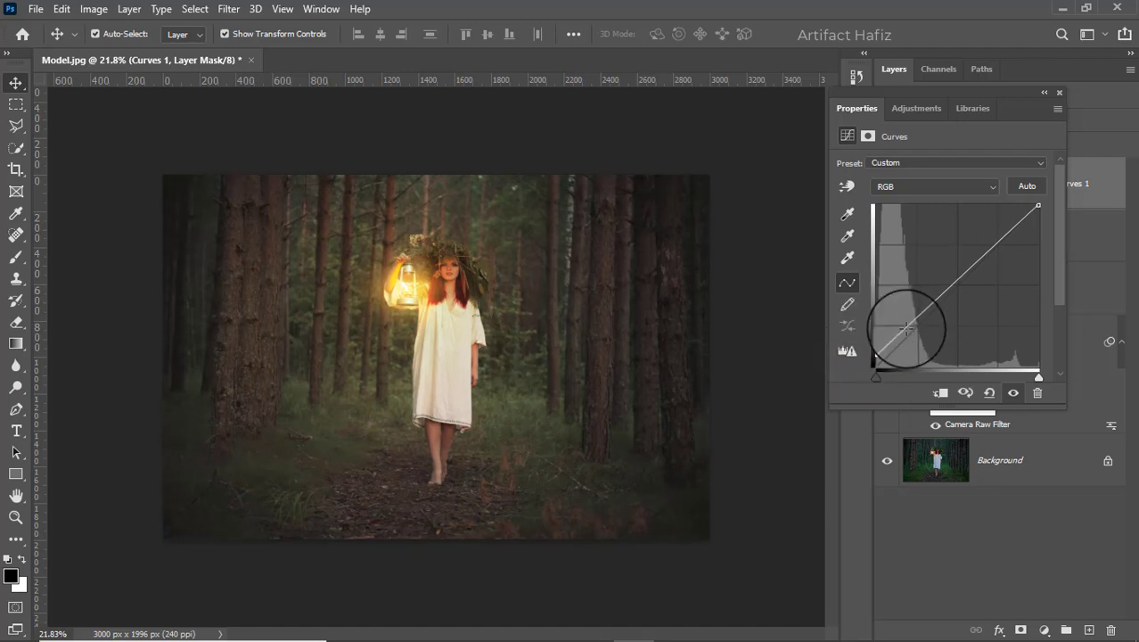
pyautogui.moveTo(876, 354); pyautogui.dragTo(871, 358)
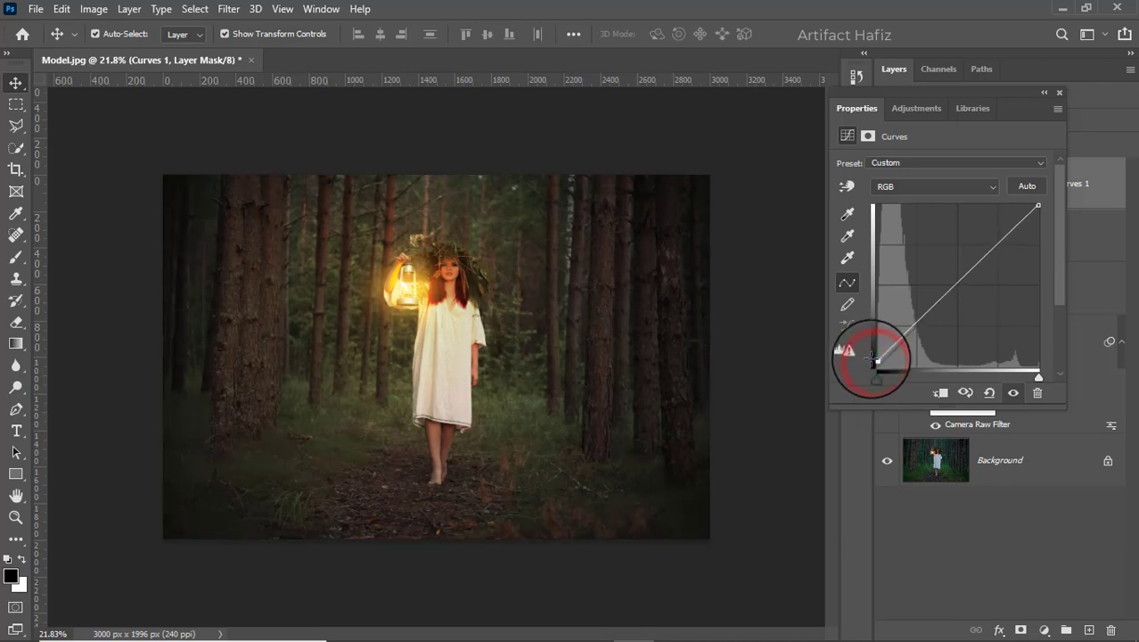
# Fine-tune the black points of the Red and Green channel curves, keeping them close to the original corner
pyautogui.click(885, 186)
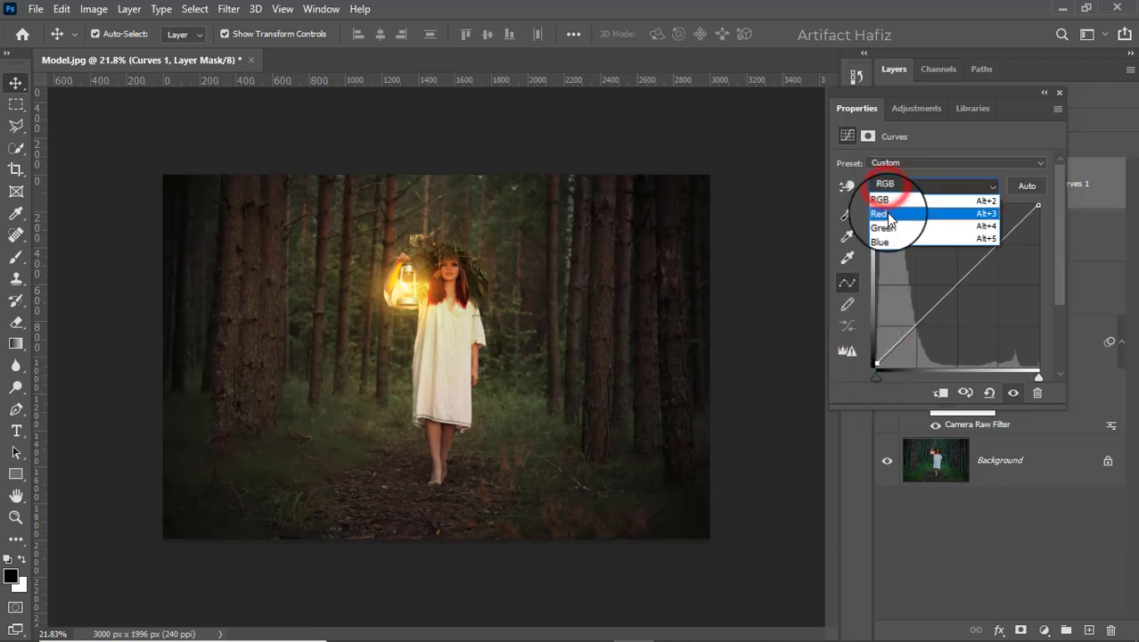
pyautogui.click(887, 207)
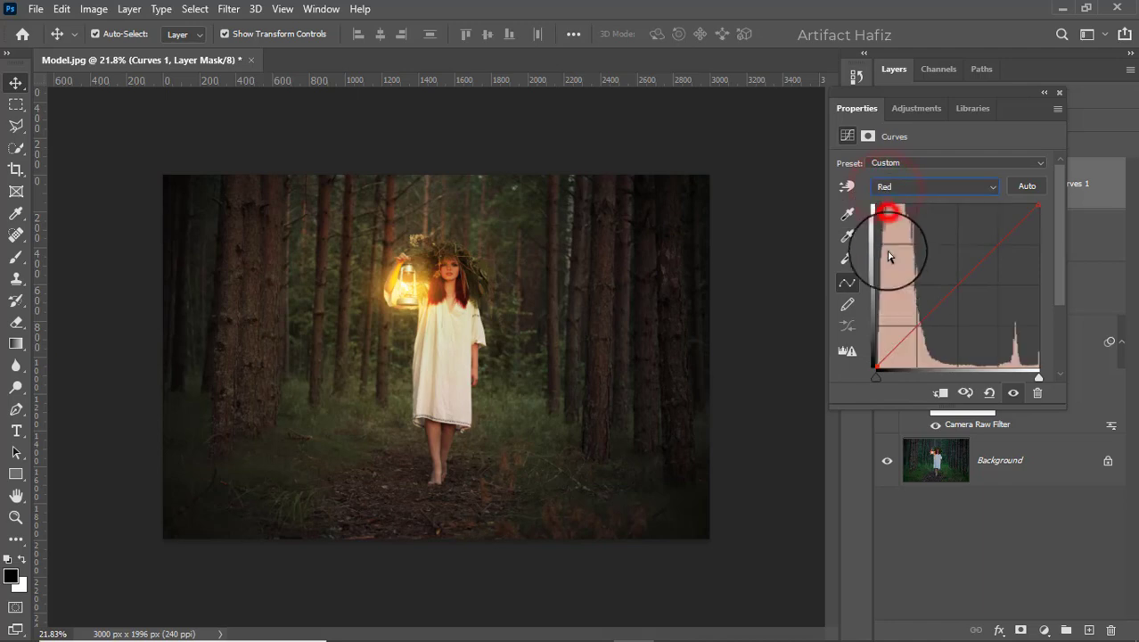
pyautogui.click(878, 364)
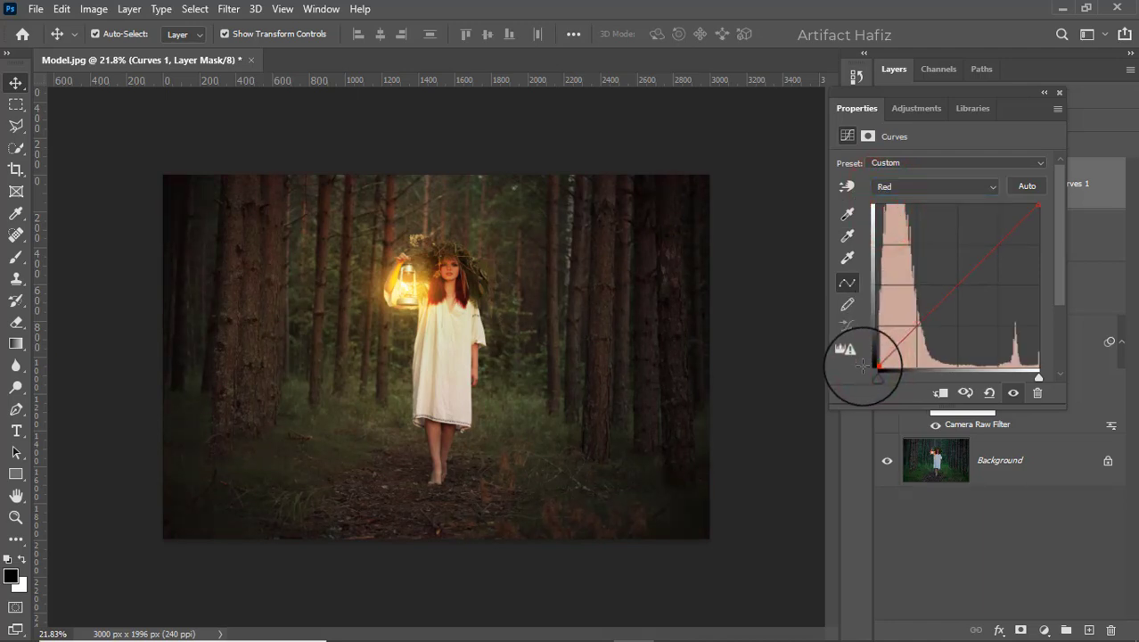
pyautogui.click(878, 364)
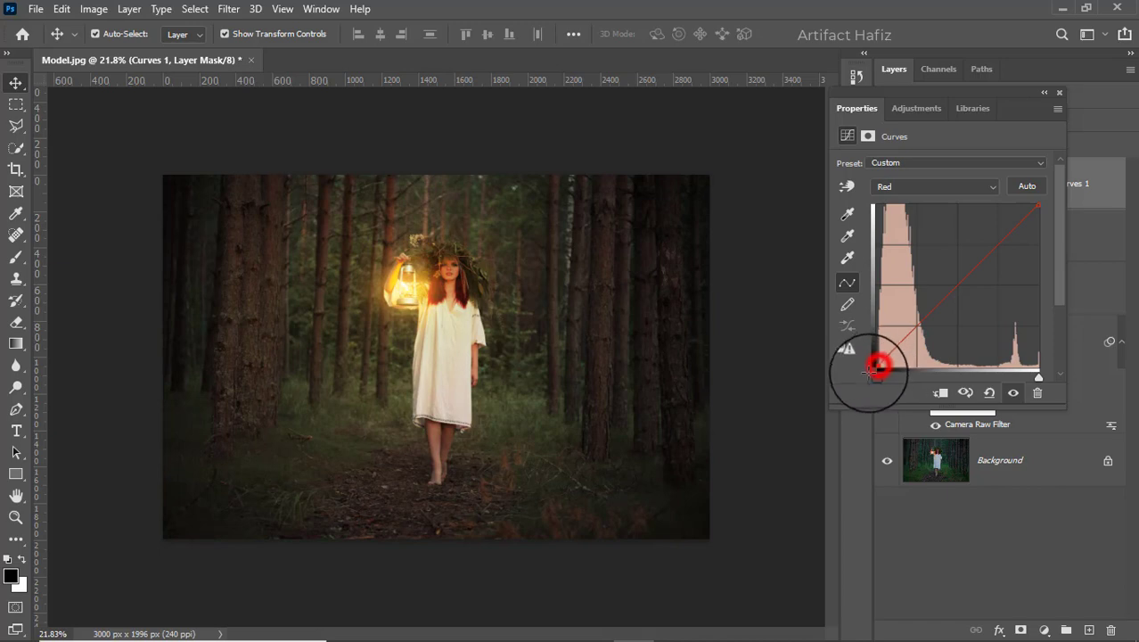
pyautogui.click(913, 188)
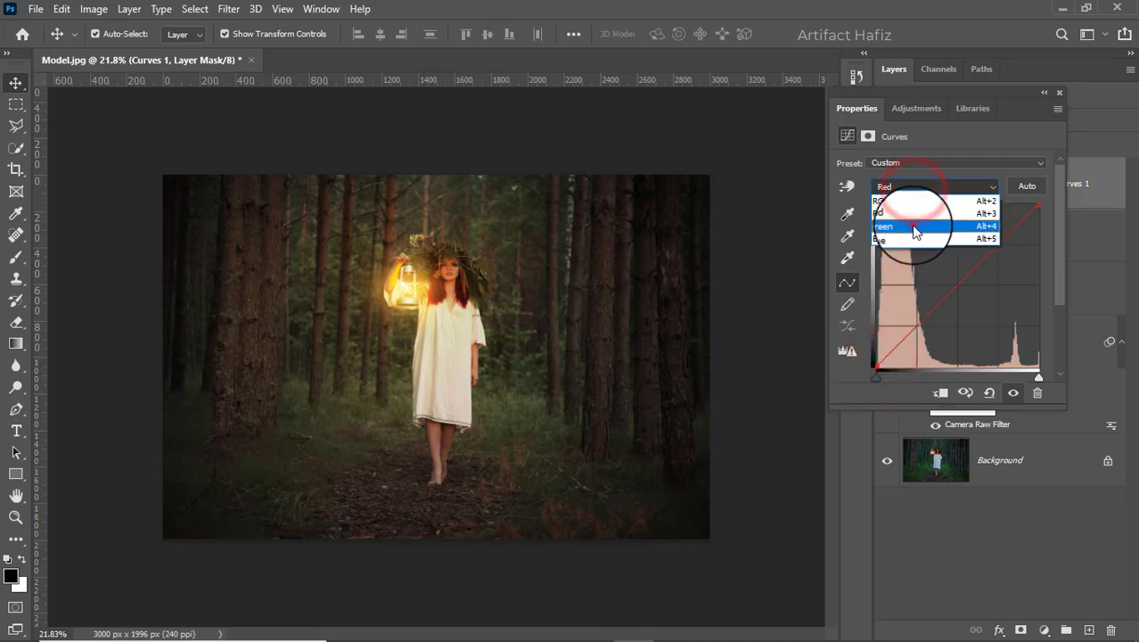
pyautogui.click(913, 226)
pyautogui.click(877, 365)
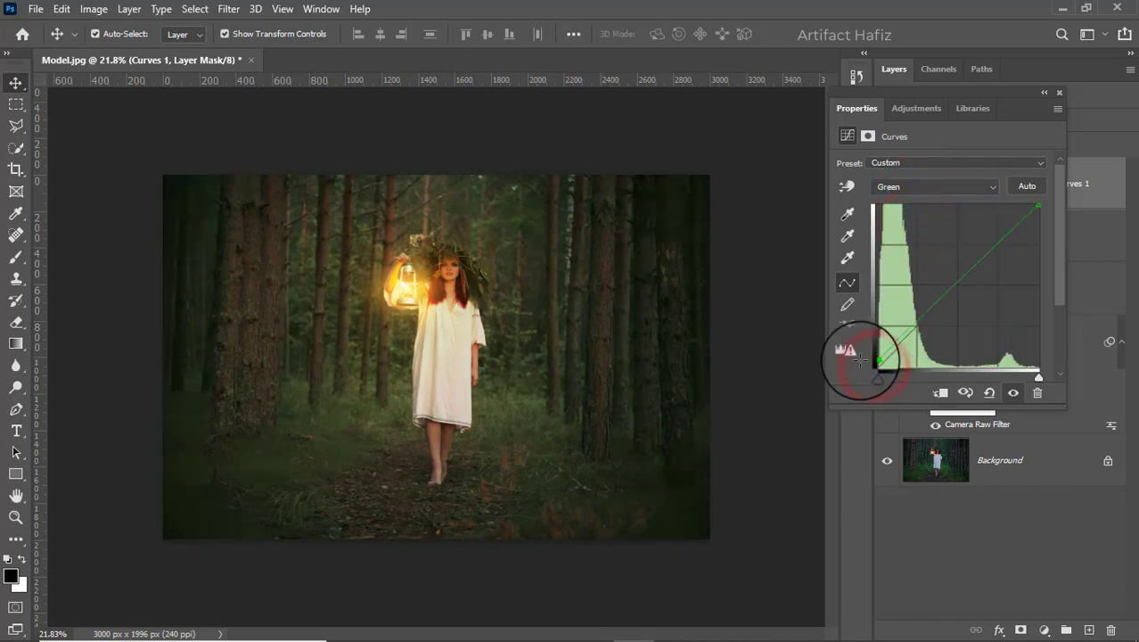
# Nudge the black point of the Blue channel curve slightly and close the Curves settings
pyautogui.click(905, 187)
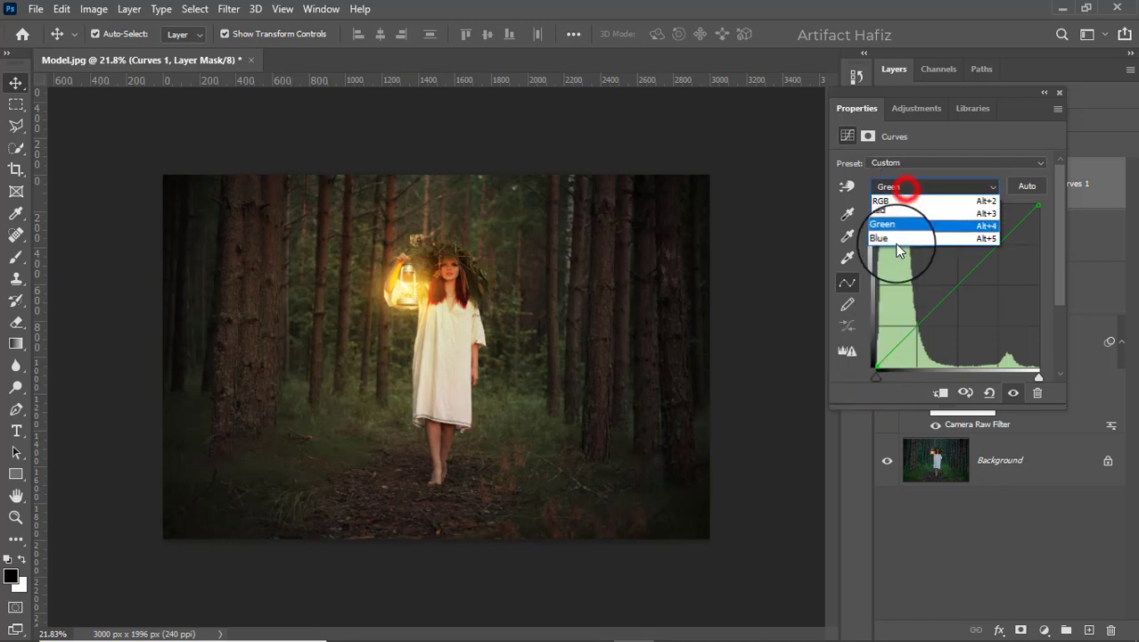
pyautogui.click(891, 238)
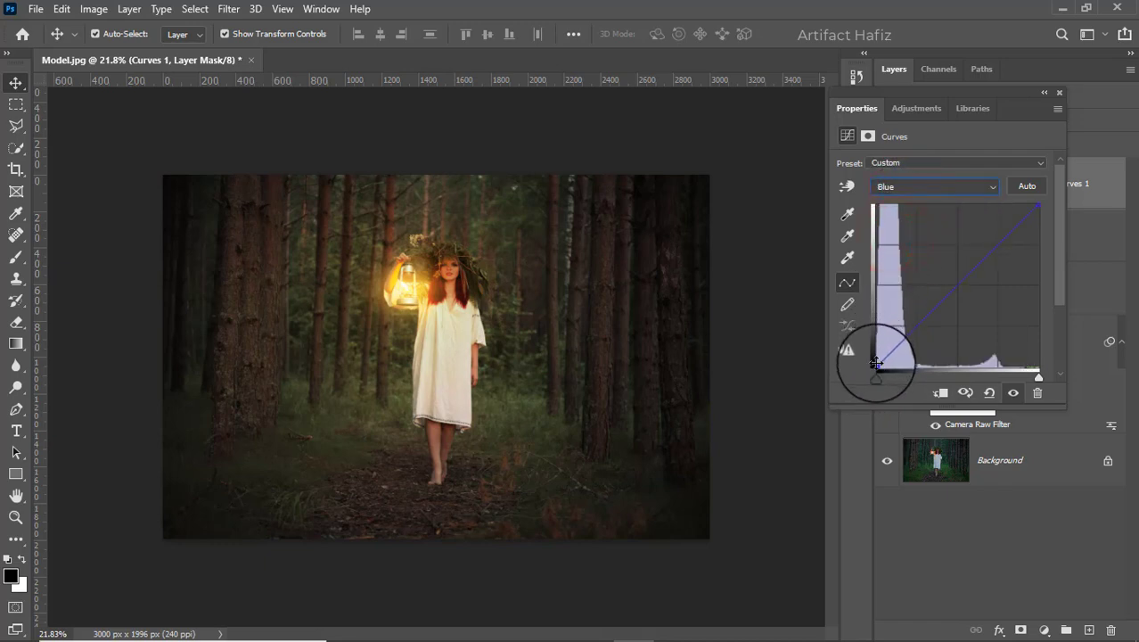
pyautogui.click(877, 363)
pyautogui.moveTo(882, 367); pyautogui.dragTo(858, 360)
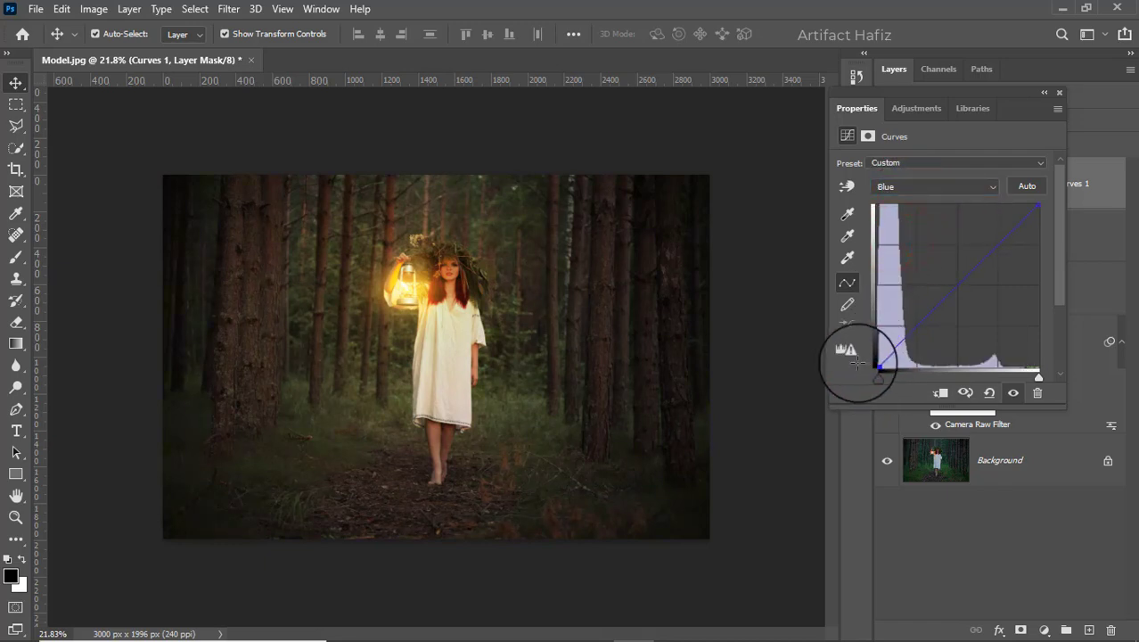
pyautogui.click(1059, 92)
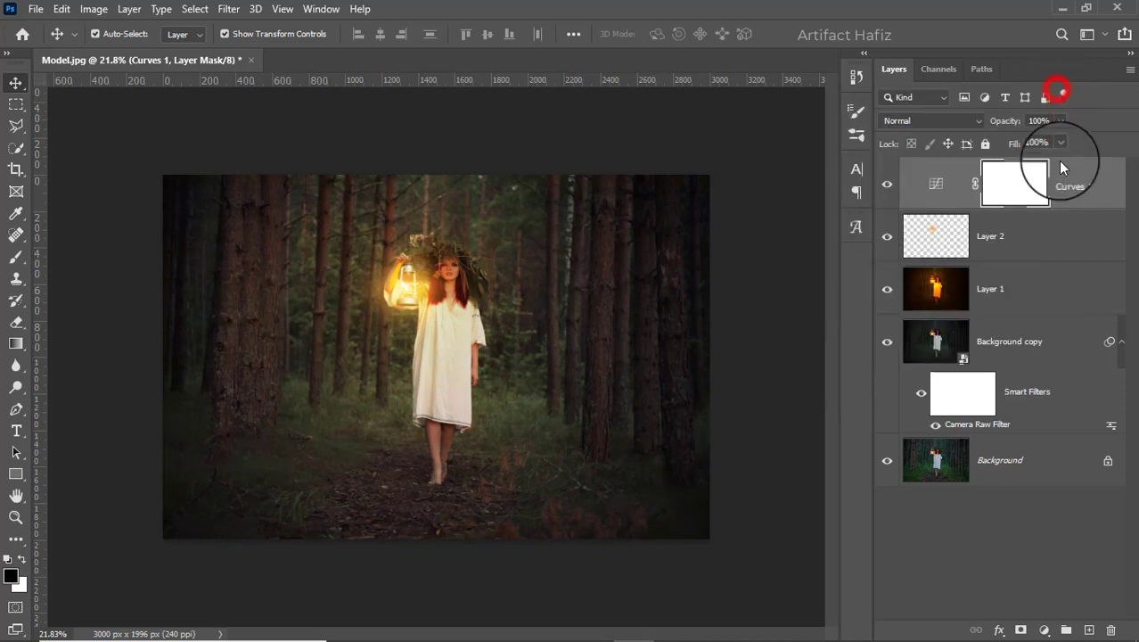
# Add a Color Lookup adjustment layer above Curves 1 using the 3DLUT Fuji F125 Kodak 2395 (by Adobe).cube
pyautogui.click(1074, 179)
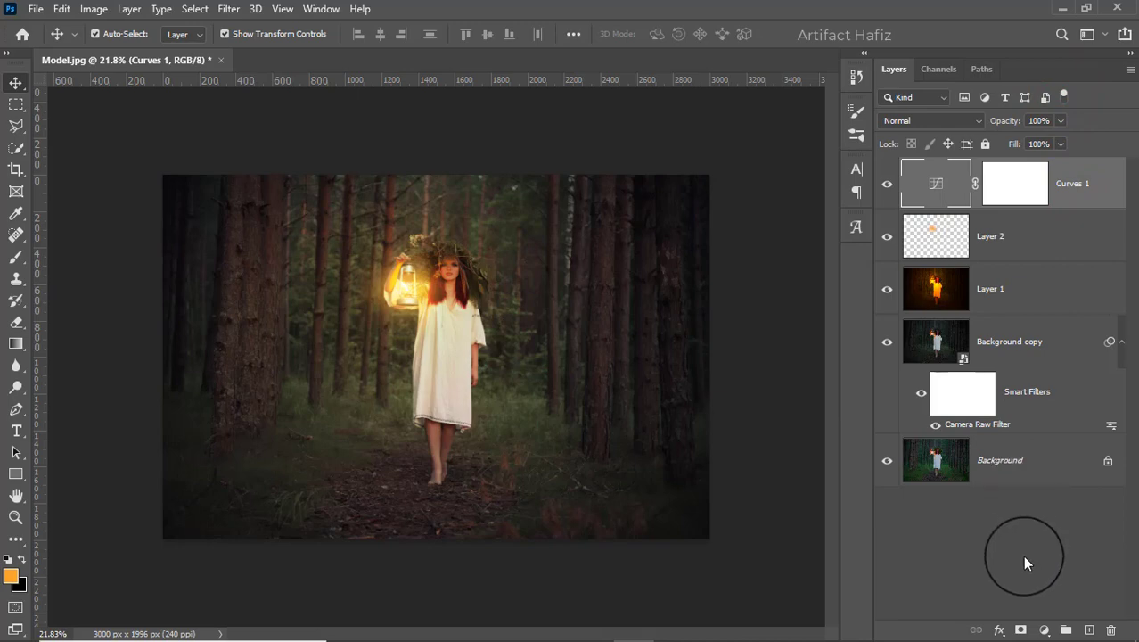
pyautogui.click(1044, 631)
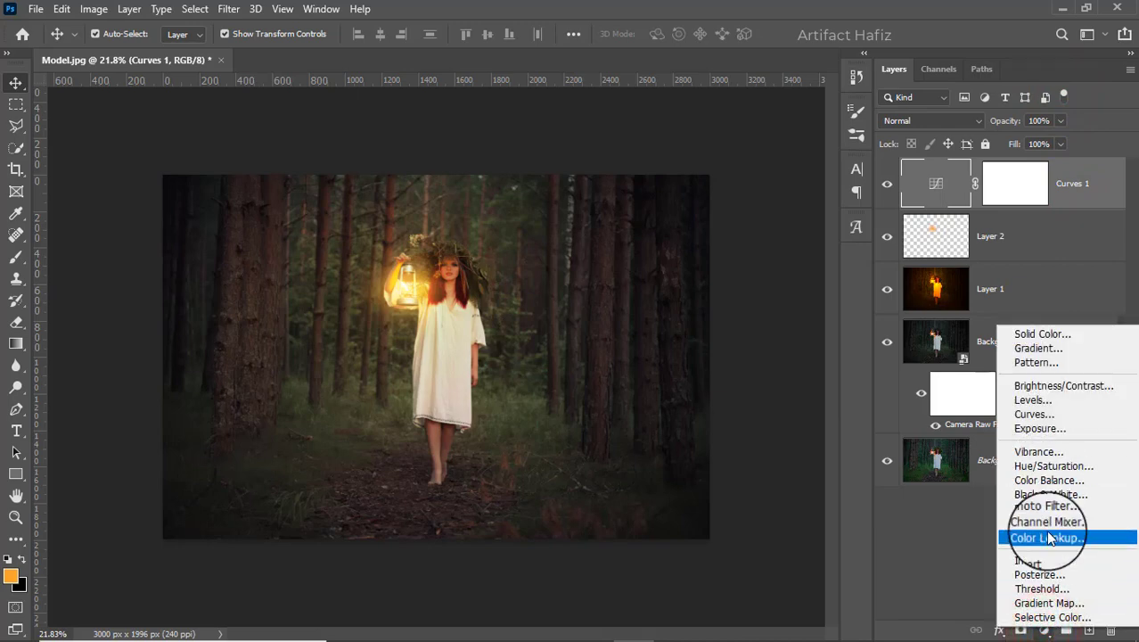
pyautogui.click(1049, 537)
pyautogui.click(947, 166)
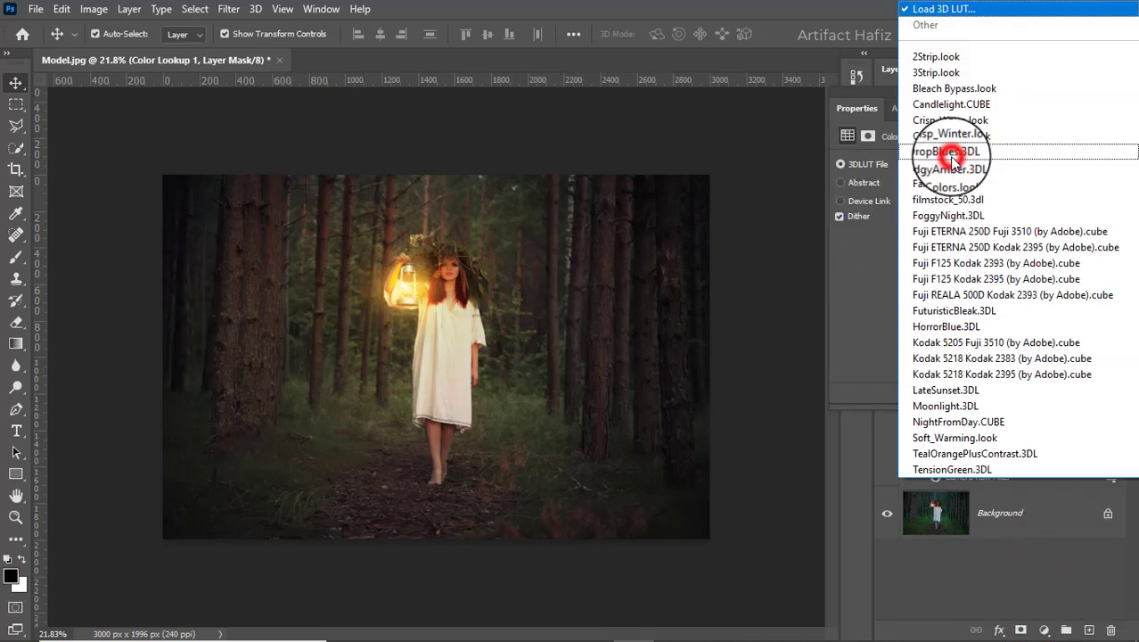
pyautogui.click(964, 280)
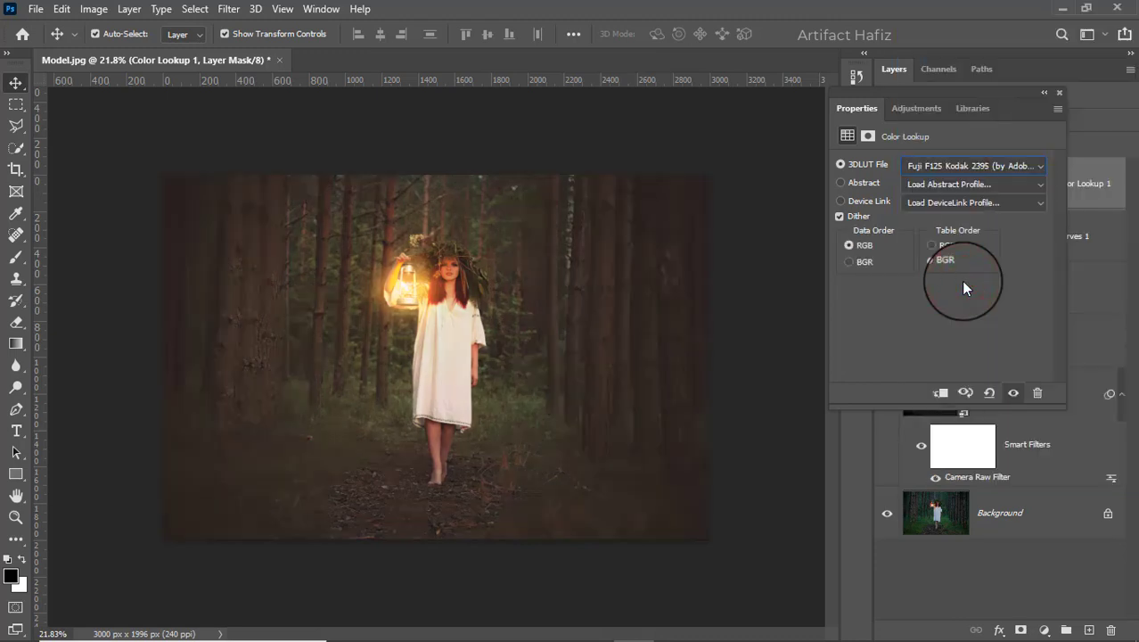
pyautogui.click(1059, 93)
# Lower the Color Lookup 1 layer's opacity to 85% and keep that layer selected
pyautogui.click(1059, 122)
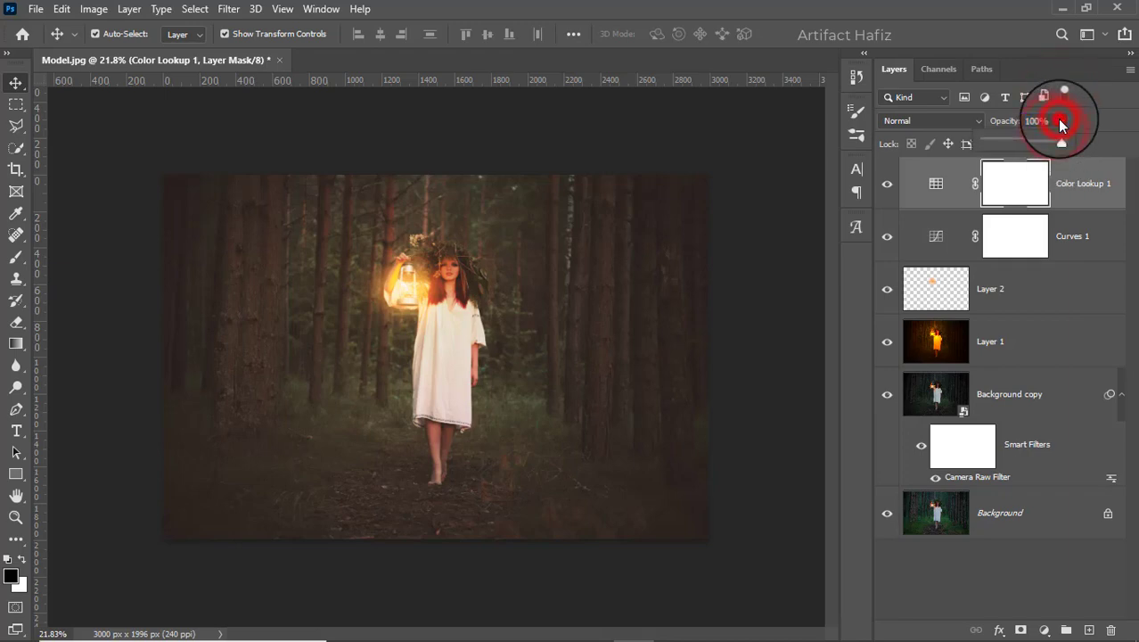
pyautogui.moveTo(1061, 124)
pyautogui.mouseDown()
pyautogui.moveTo(1043, 149)
pyautogui.moveTo(1050, 142)
pyautogui.mouseUp()
pyautogui.click(1071, 184)
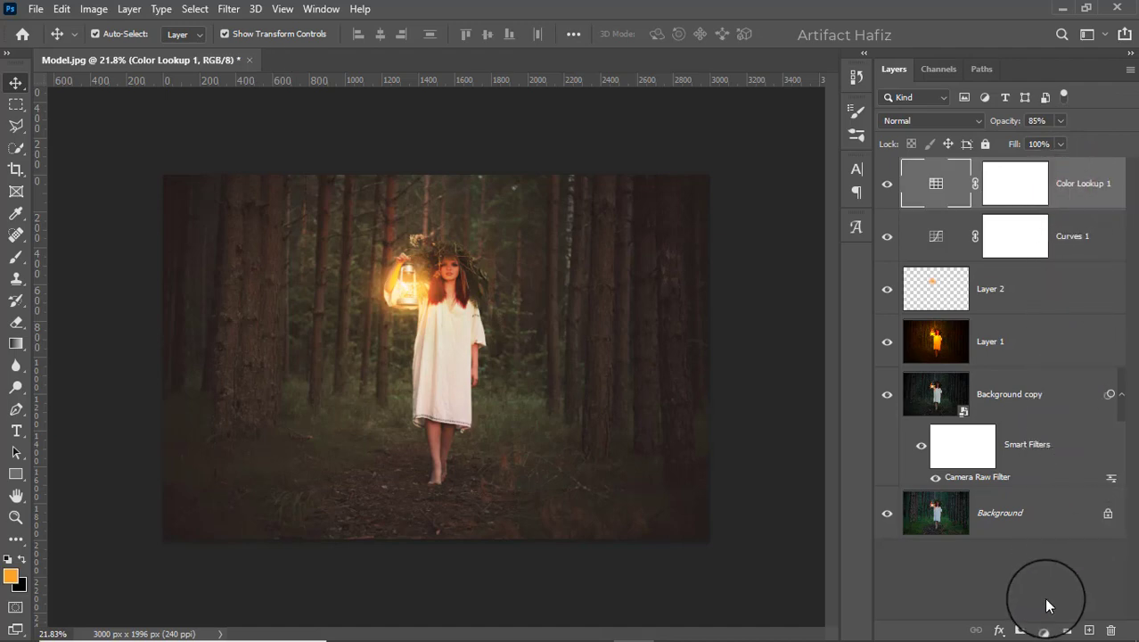
# Add a Curves adjustment layer above Color Lookup 1, anchoring the RGB curve's shadows near the diagonal and raising its highlights for contrast
pyautogui.click(1043, 630)
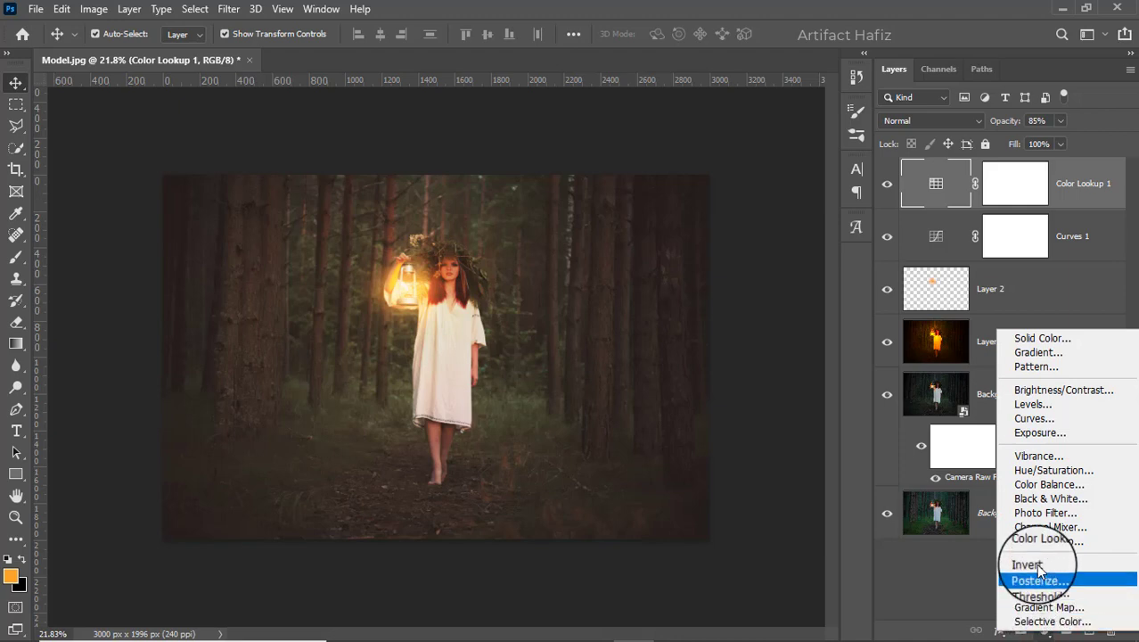
pyautogui.click(1027, 418)
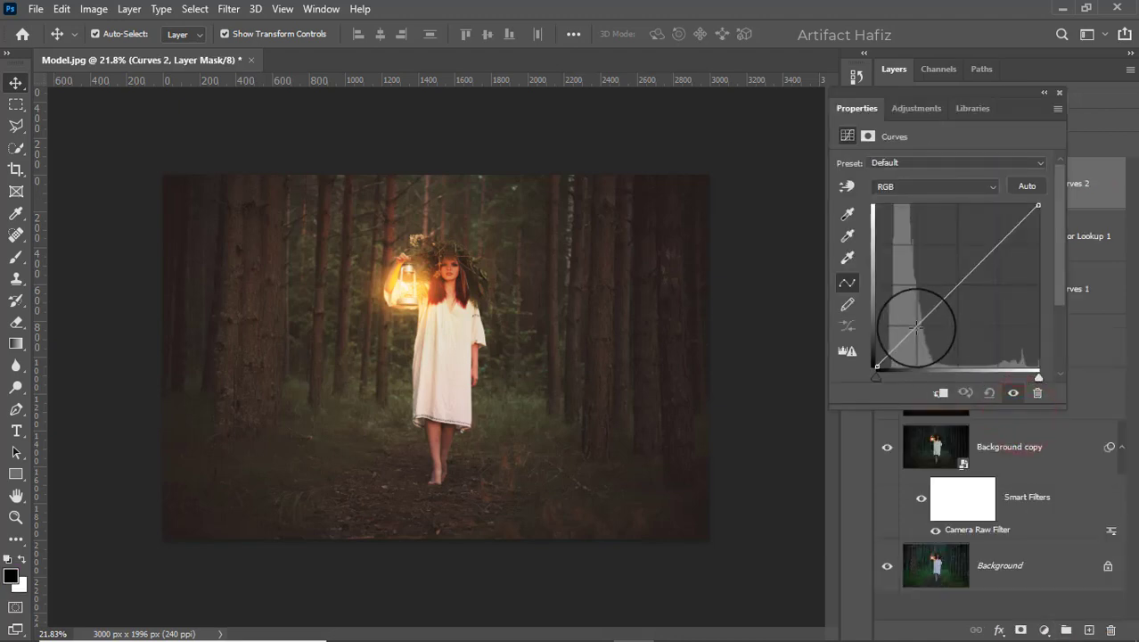
pyautogui.moveTo(916, 327); pyautogui.dragTo(952, 308)
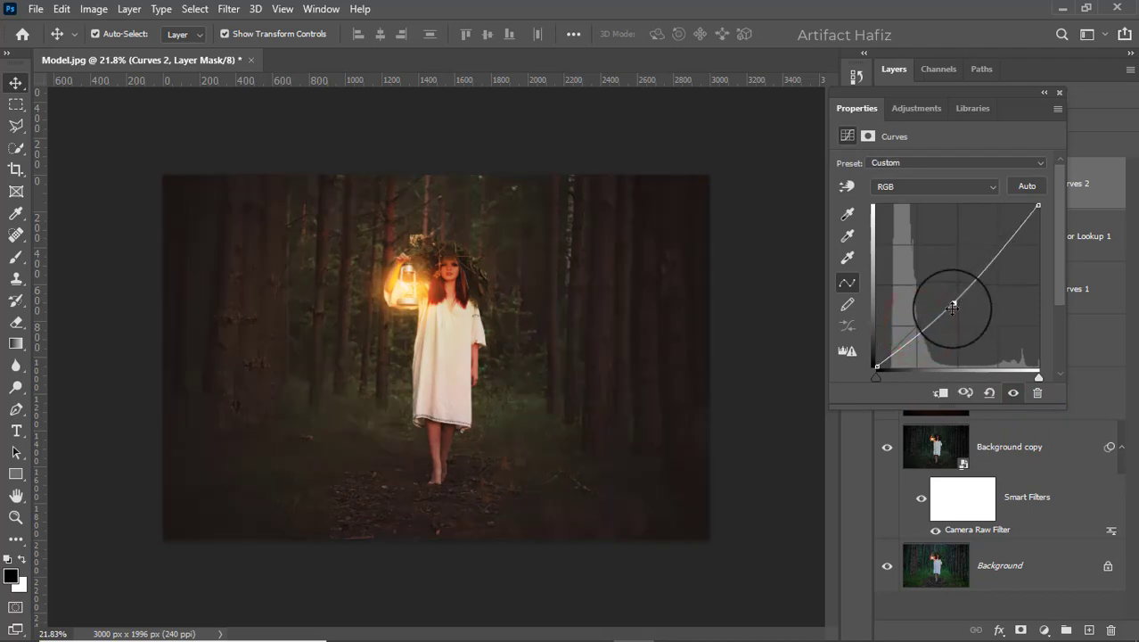
pyautogui.click(922, 325)
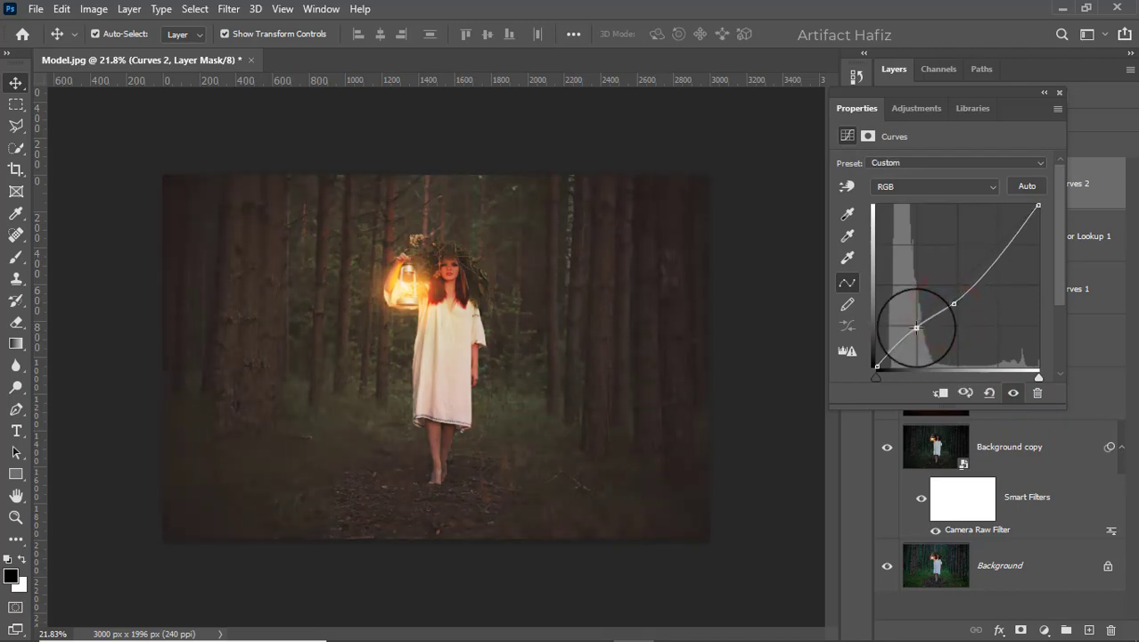
pyautogui.moveTo(953, 303); pyautogui.dragTo(993, 224)
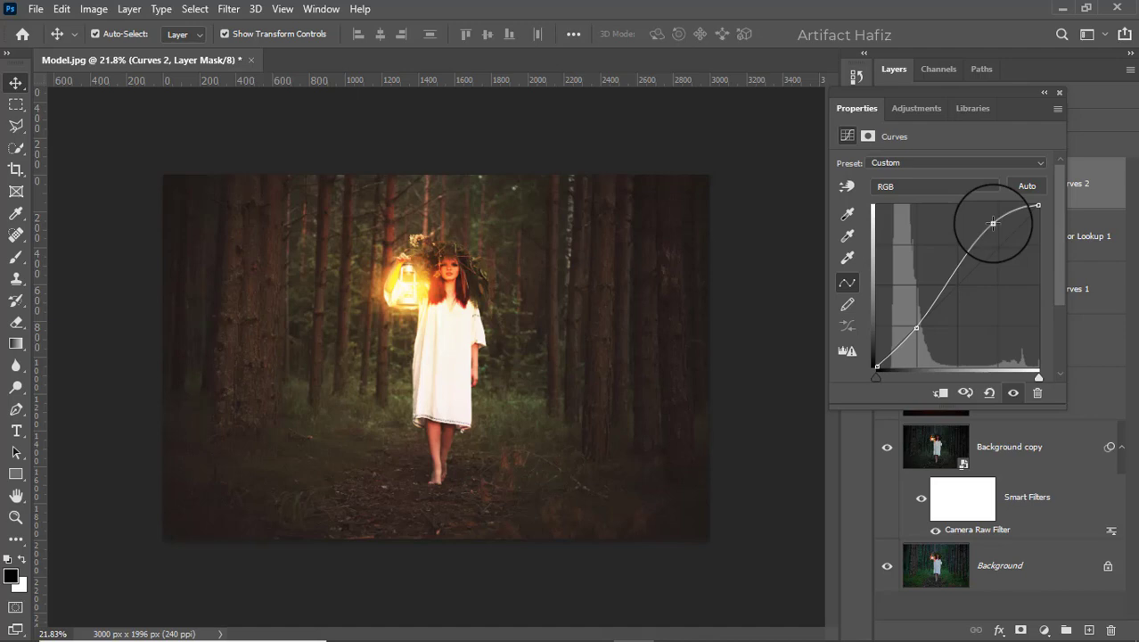
pyautogui.click(992, 226)
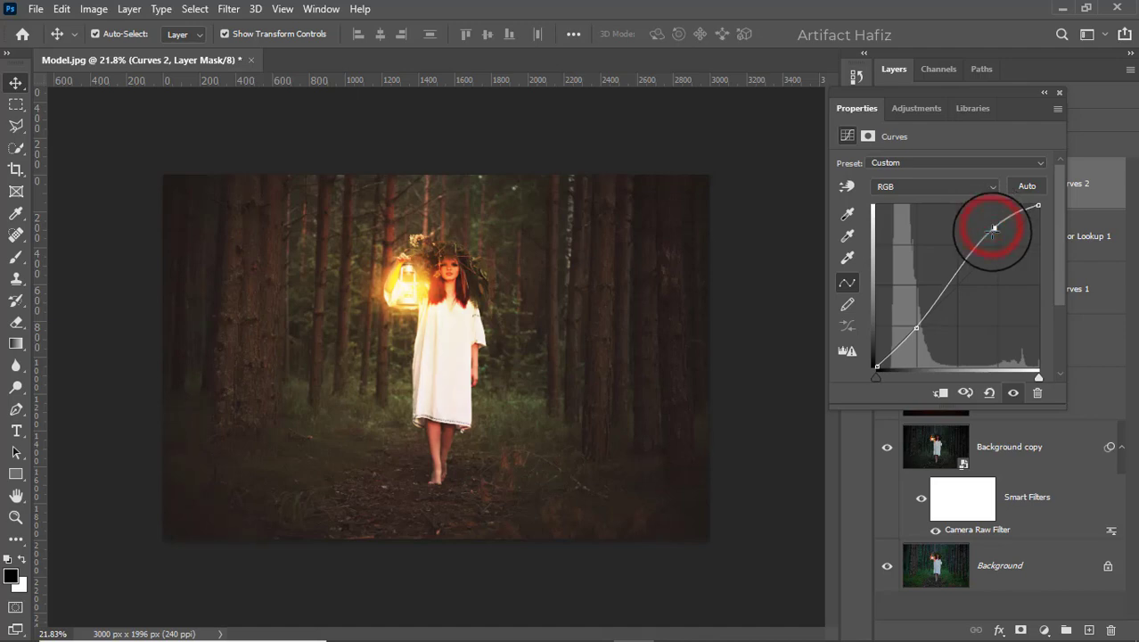
pyautogui.click(1059, 90)
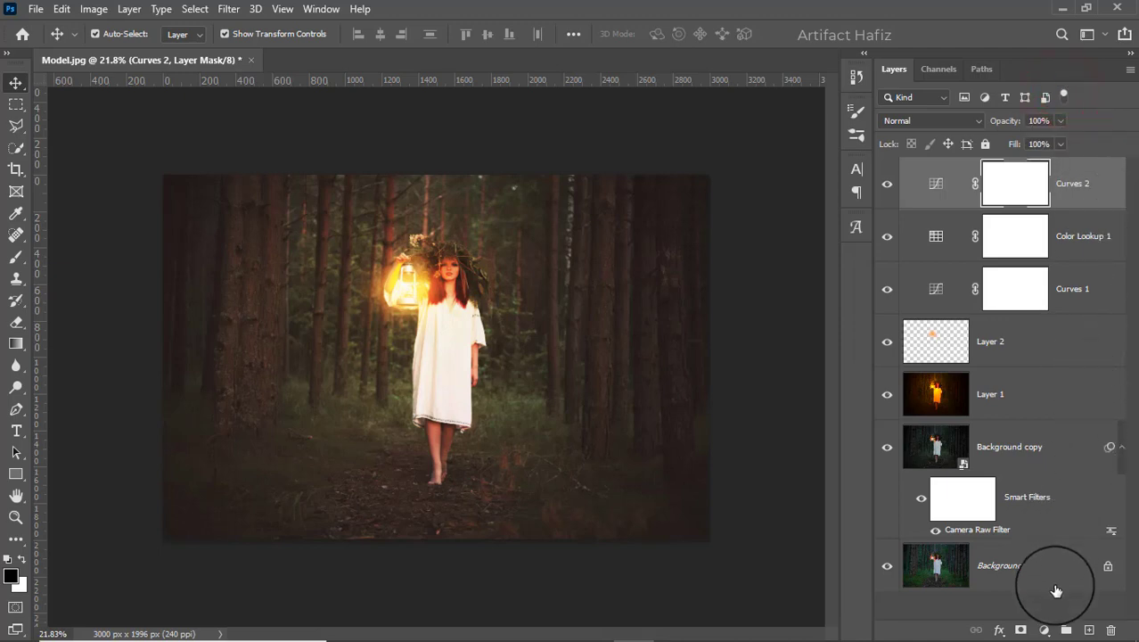
# Add a Levels adjustment layer above Curves 2 and raise its RGB black input level slightly
pyautogui.click(1045, 629)
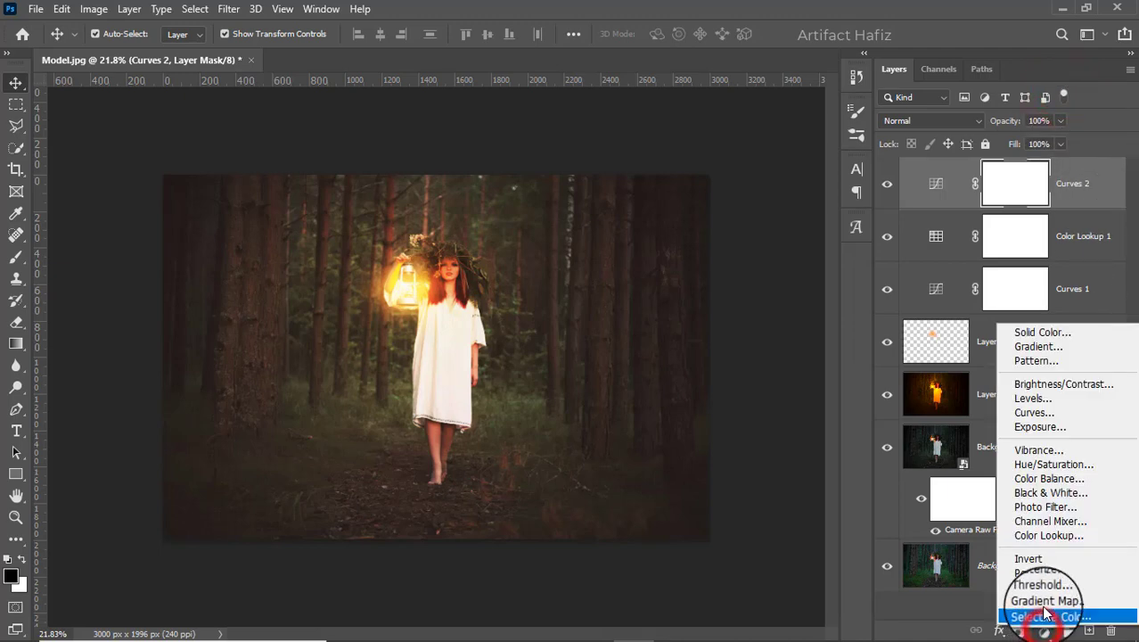
pyautogui.click(1061, 399)
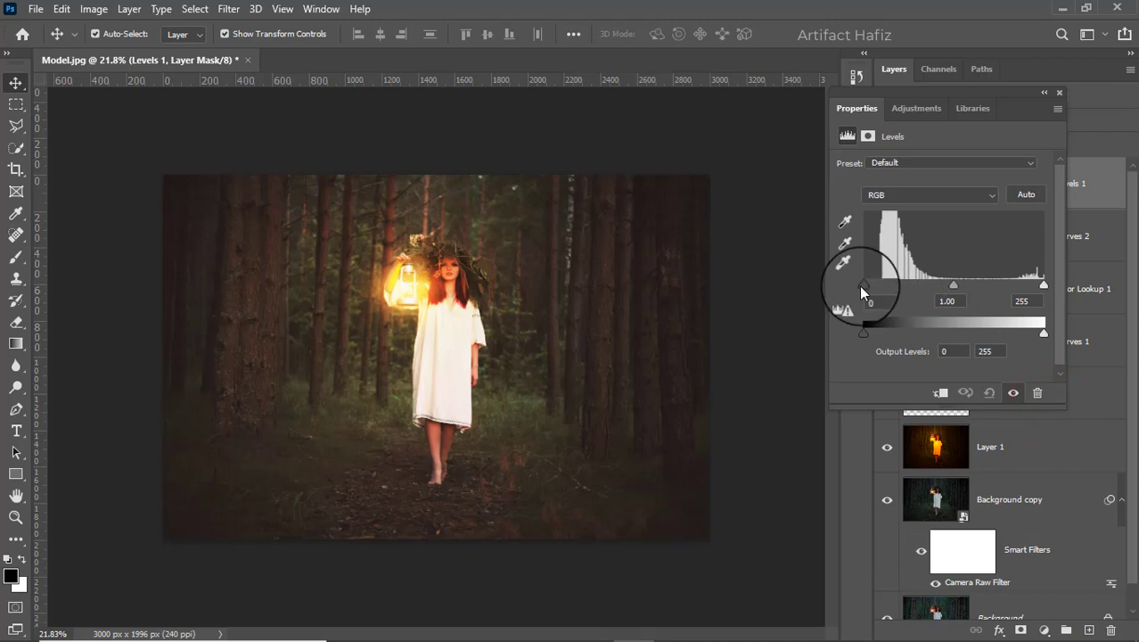
pyautogui.moveTo(863, 286); pyautogui.dragTo(870, 287)
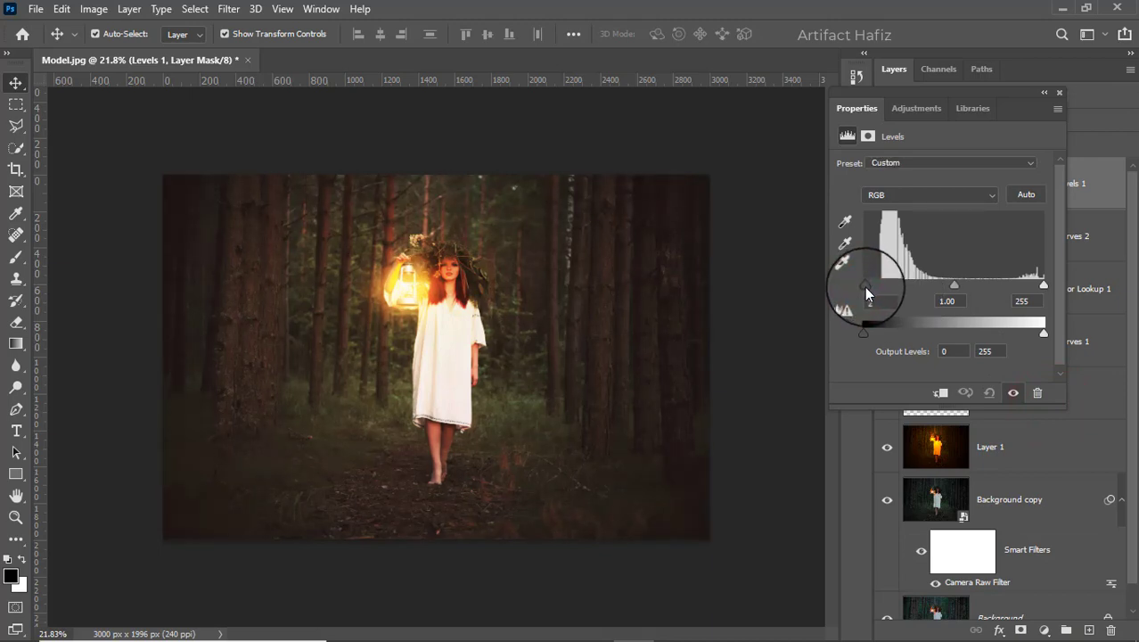
pyautogui.click(1058, 92)
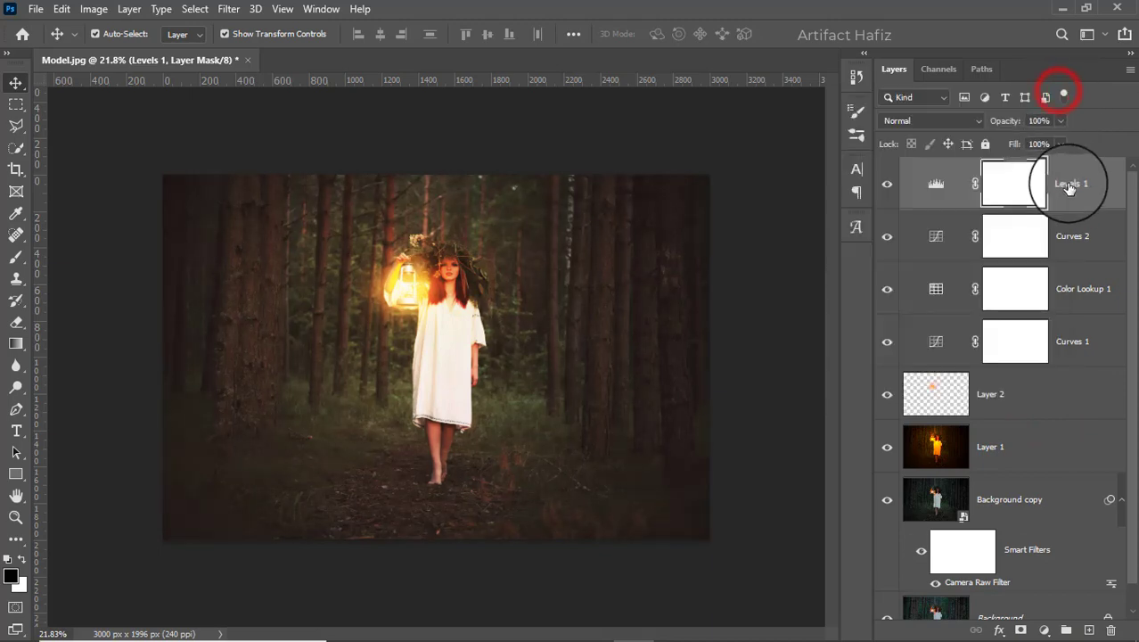
# Stamp all visible layers into a new layer above Levels 1 and convert it for Smart Filters
pyautogui.click(1070, 186)
pyautogui.hotkey('ctrl', 'alt', 'shift', 'e')
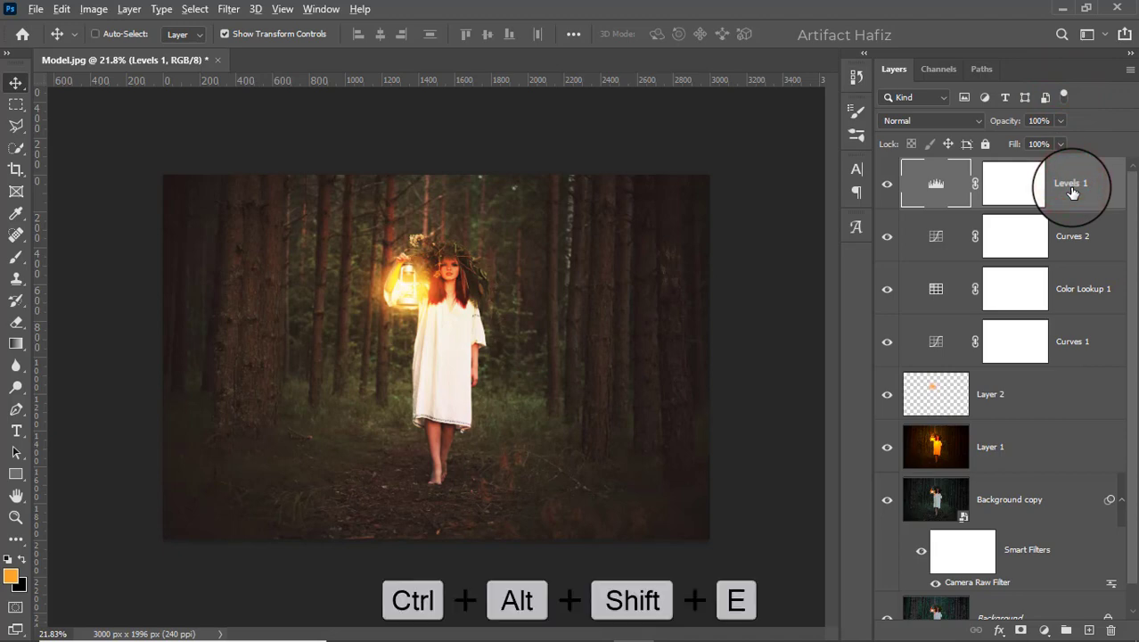
pyautogui.click(229, 9)
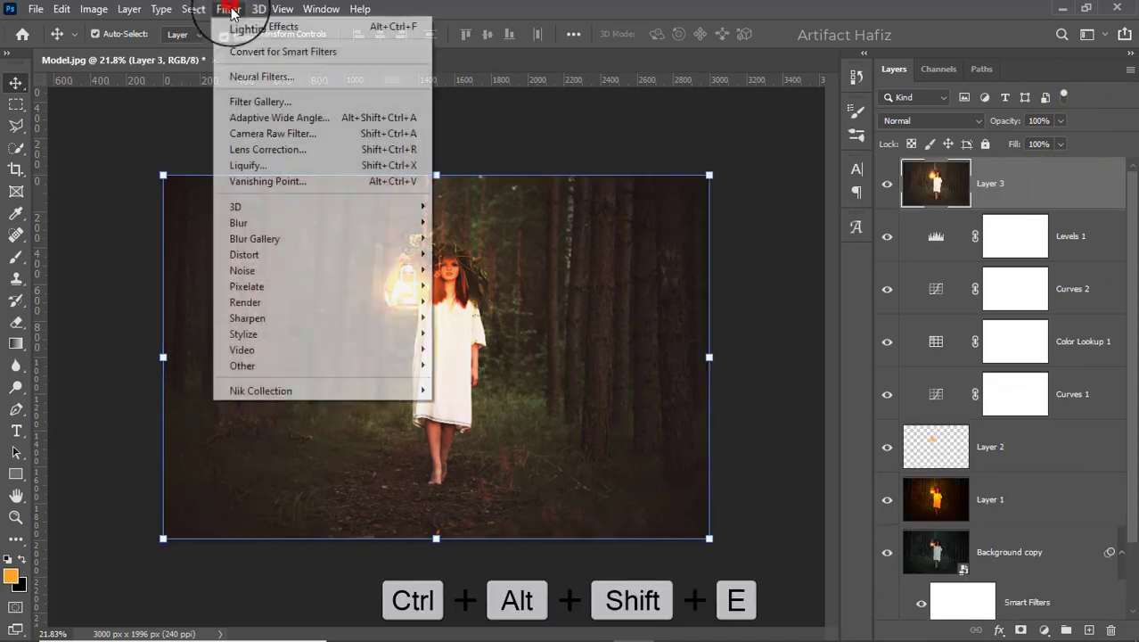
pyautogui.click(224, 52)
# Open Color Efex Pro 4 from the Nik Collection on Layer 3 and choose the Cross Processing filter
pyautogui.click(225, 10)
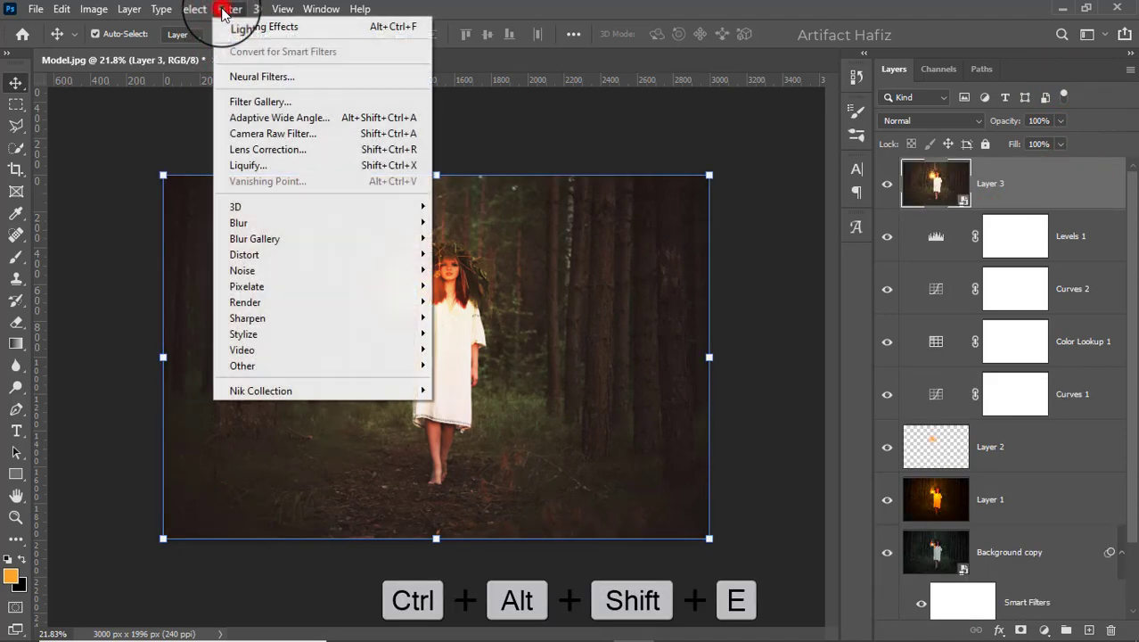
pyautogui.moveTo(392, 392)
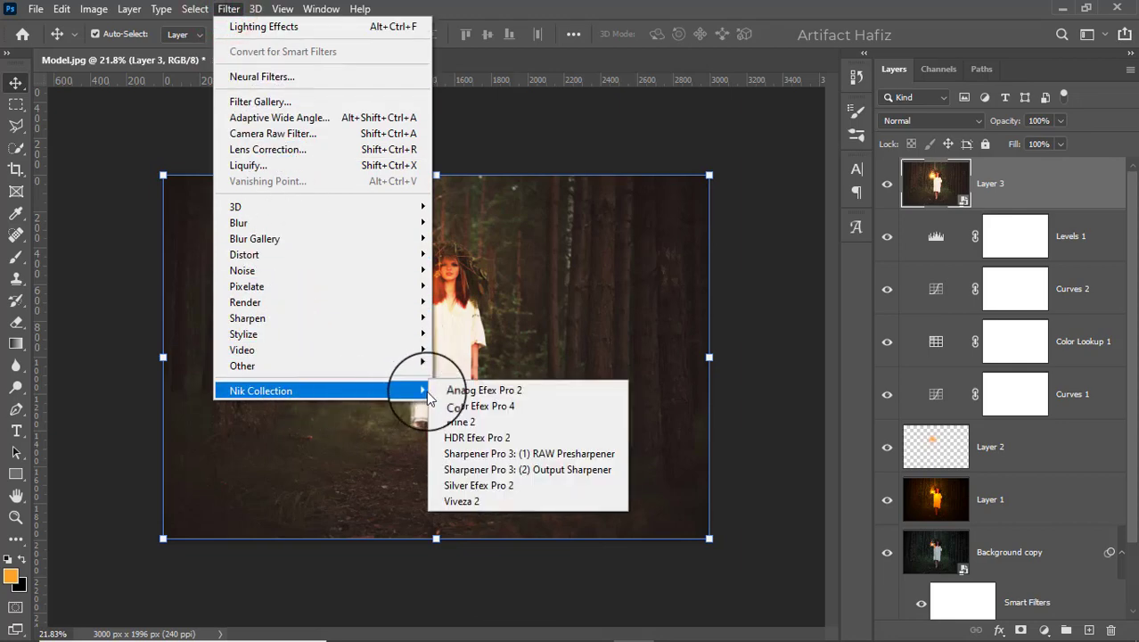
pyautogui.click(454, 402)
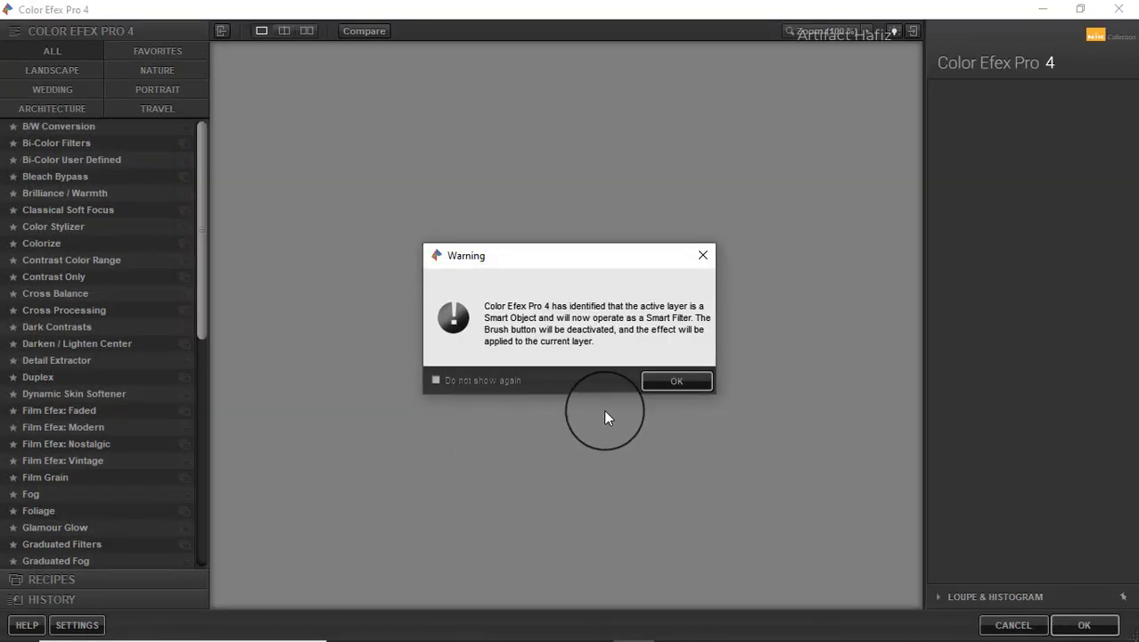
pyautogui.click(660, 386)
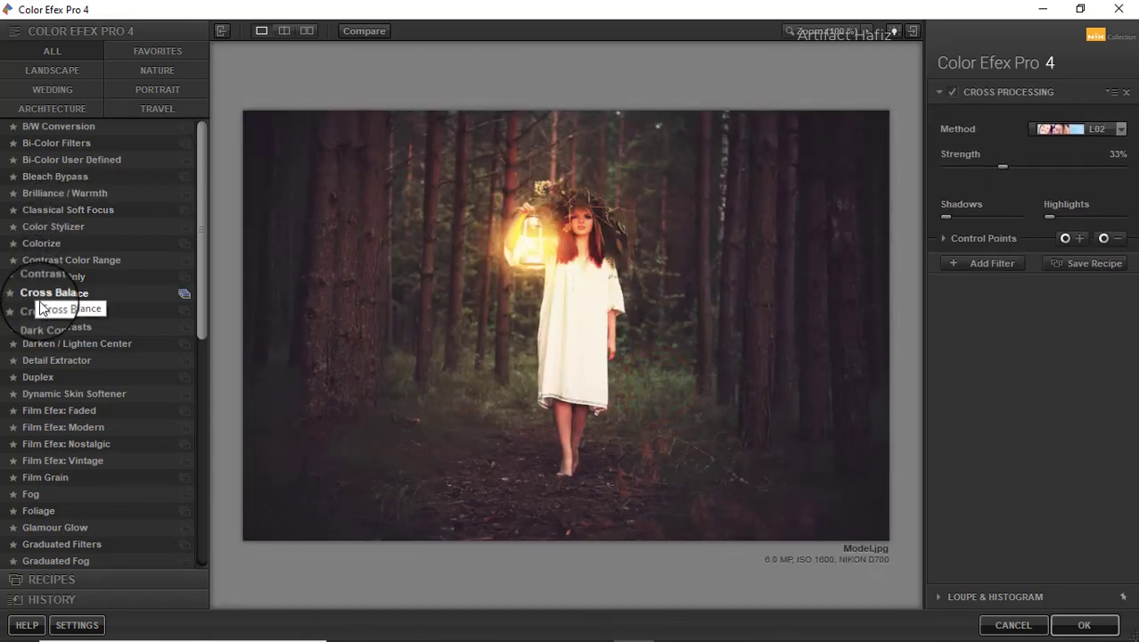
pyautogui.click(37, 310)
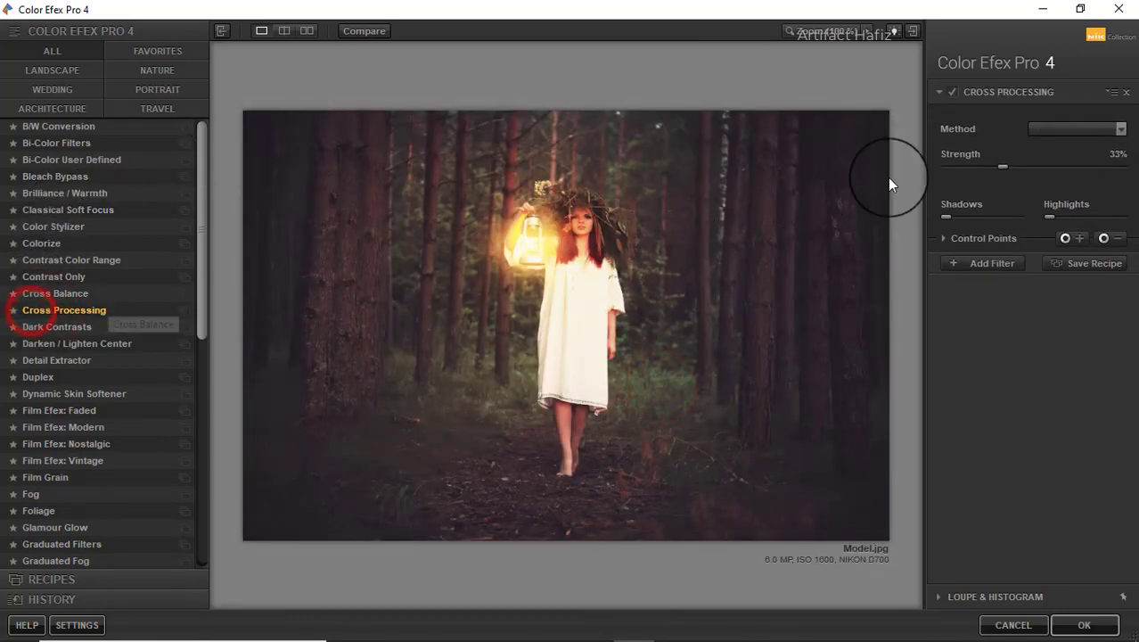
# Set Cross Processing to method L02, compare the effect, lower its strength to about 22%, and apply the filter to Layer 3
pyautogui.click(1063, 132)
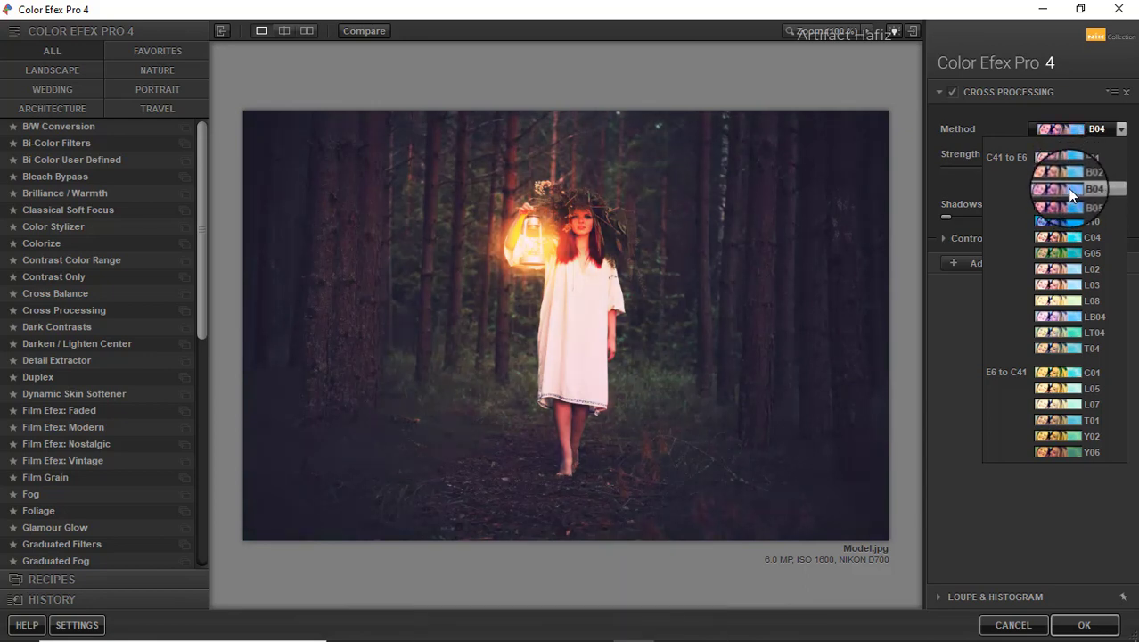
pyautogui.click(1054, 269)
pyautogui.click(953, 92)
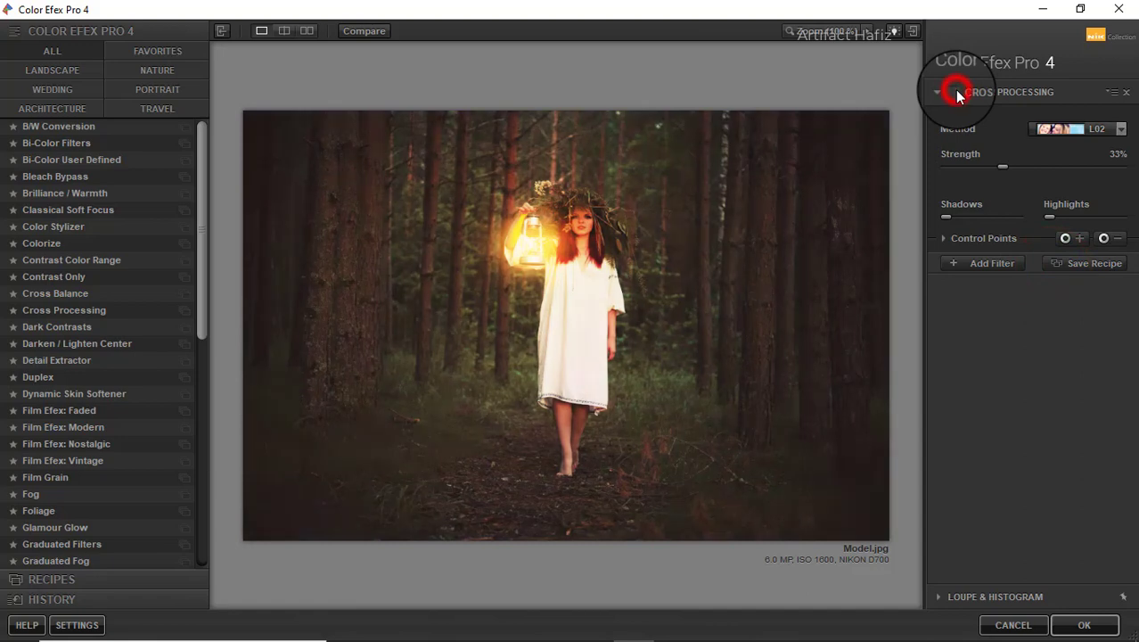
pyautogui.moveTo(996, 168); pyautogui.dragTo(976, 168)
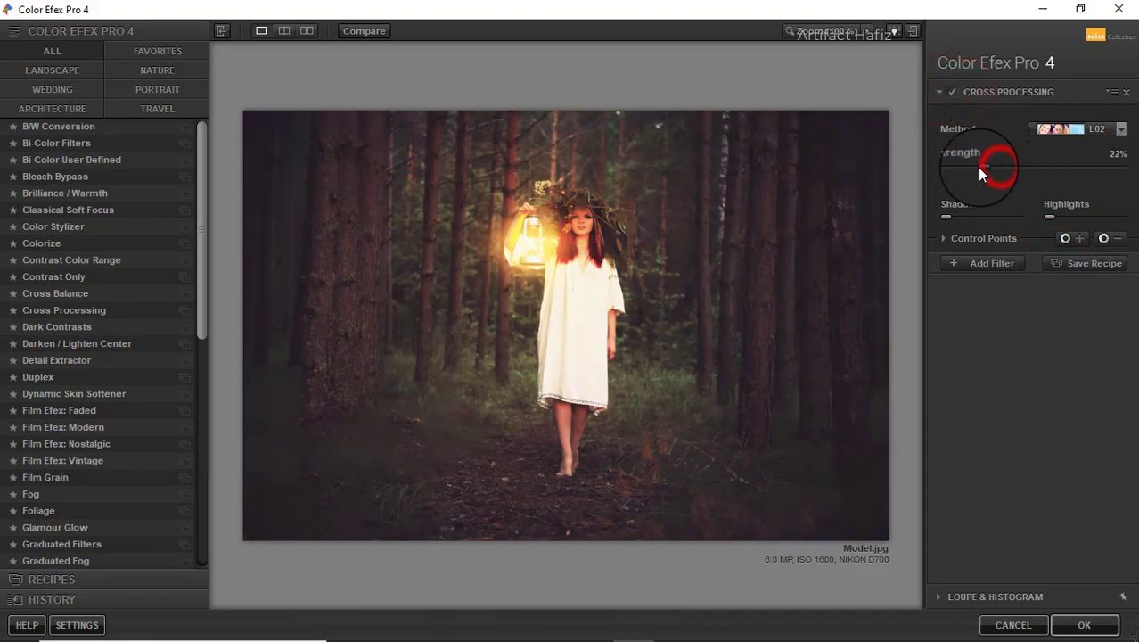
pyautogui.click(1070, 628)
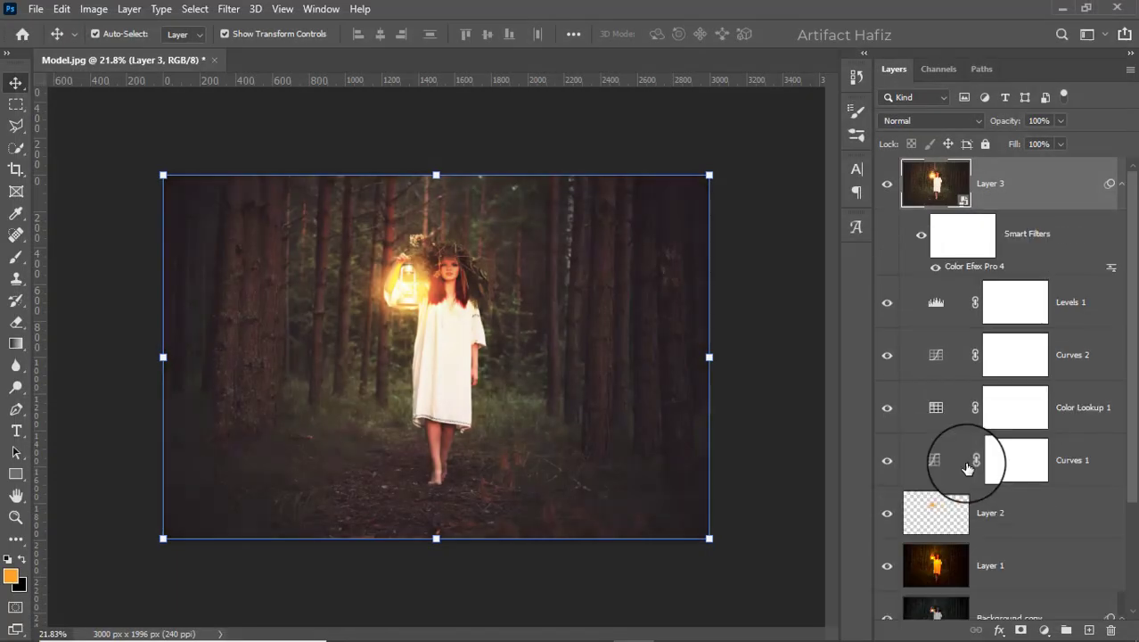
# Compare the finished grade with the original photo by toggling the visibility of every layer except Background
pyautogui.scroll(-3, 947, 363)
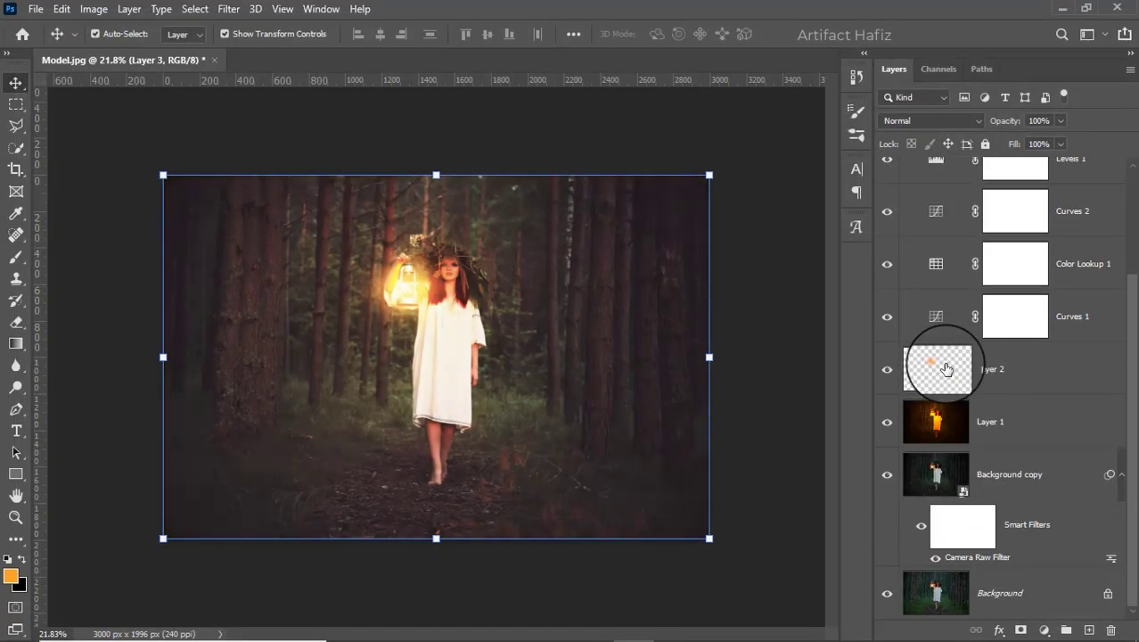
pyautogui.keyDown('alt'); pyautogui.click(887, 596); pyautogui.keyUp('alt')
pyautogui.keyDown('alt'); pyautogui.click(887, 596); pyautogui.keyUp('alt')
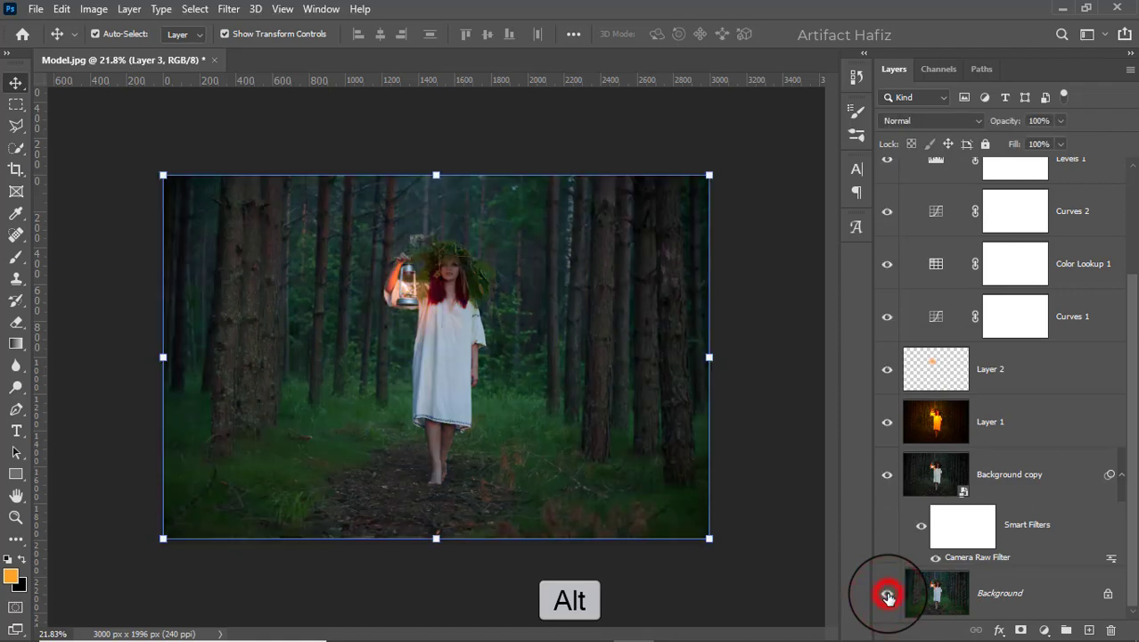
pyautogui.keyDown('alt'); pyautogui.click(887, 596); pyautogui.keyUp('alt')
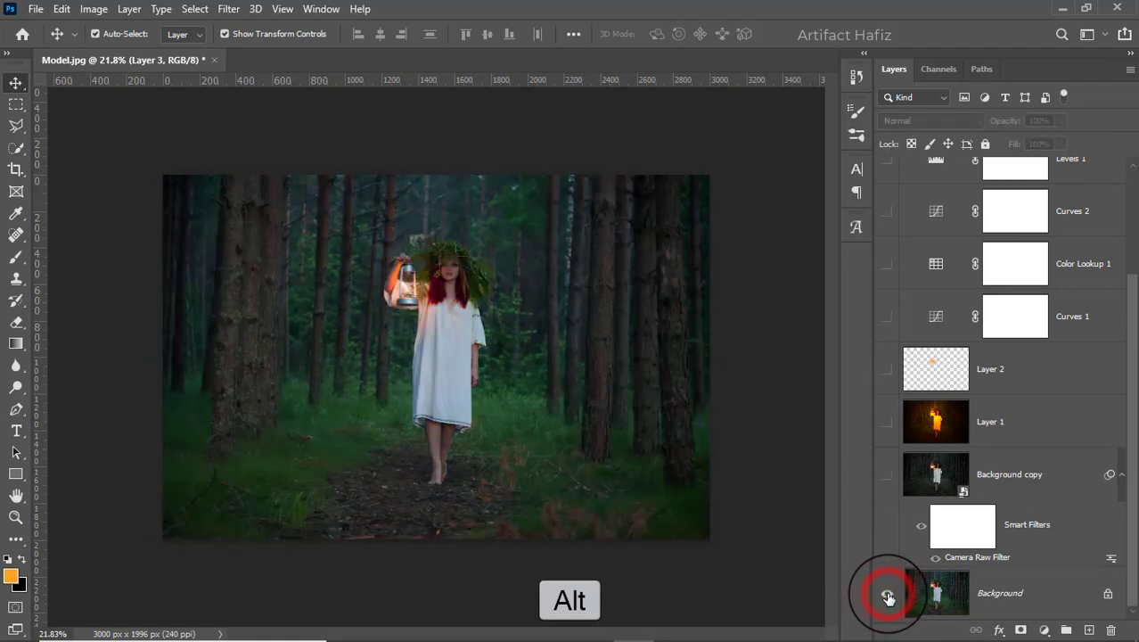
pyautogui.keyDown('alt'); pyautogui.click(887, 596); pyautogui.keyUp('alt')
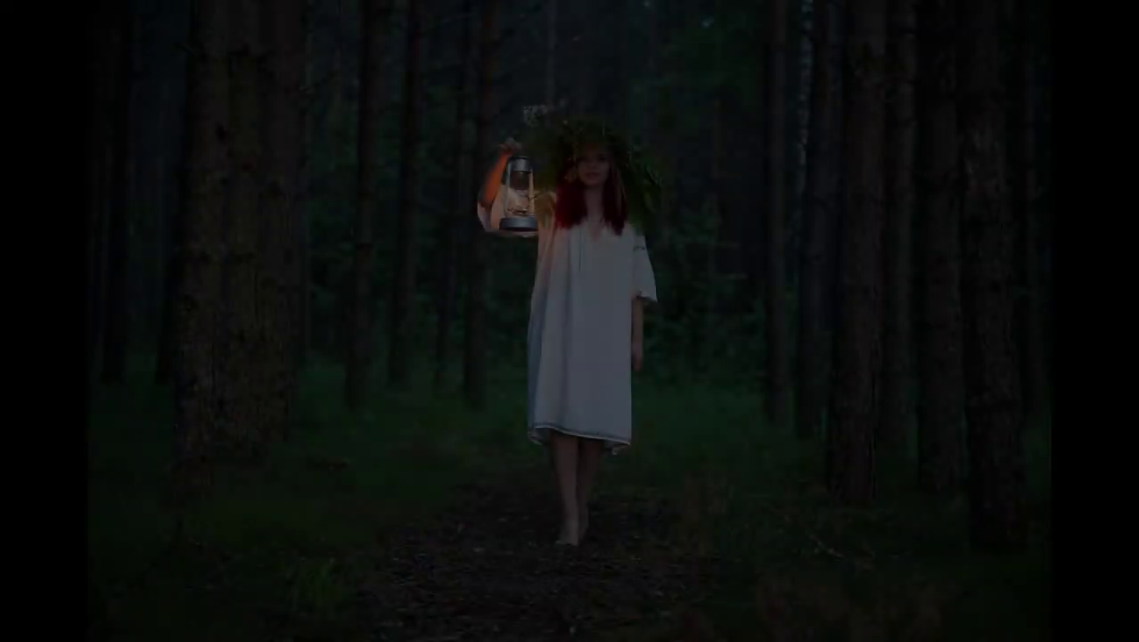